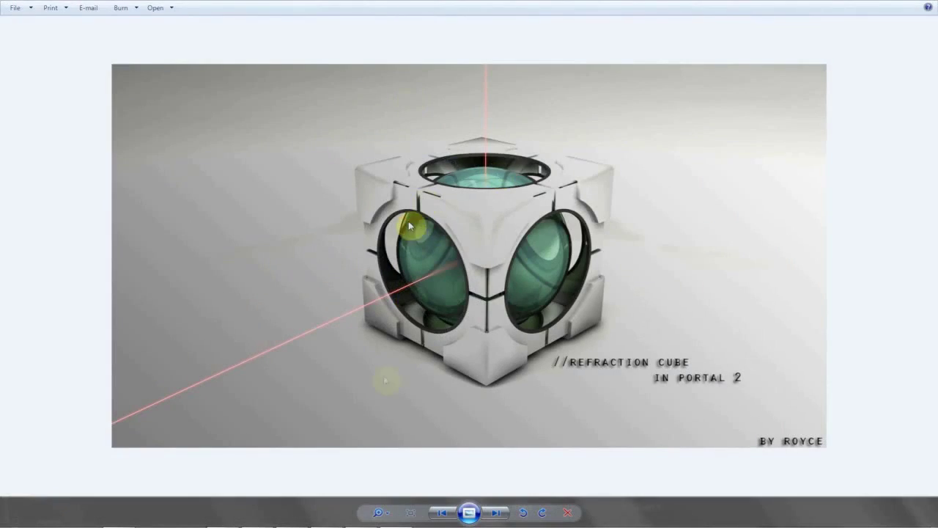
Switch to Cinema 4D and add a Tube primitive to the scene
left_click(397, 525)
left_click_drag(309, 25, 348, 92)
left_click(348, 93)
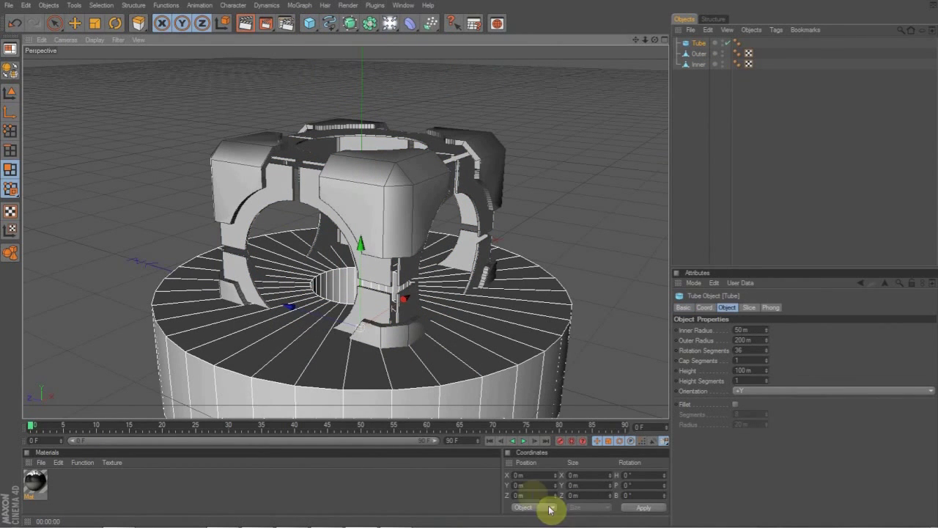
Activate Model mode and set the tube's Y position to 100 m
left_click(526, 486)
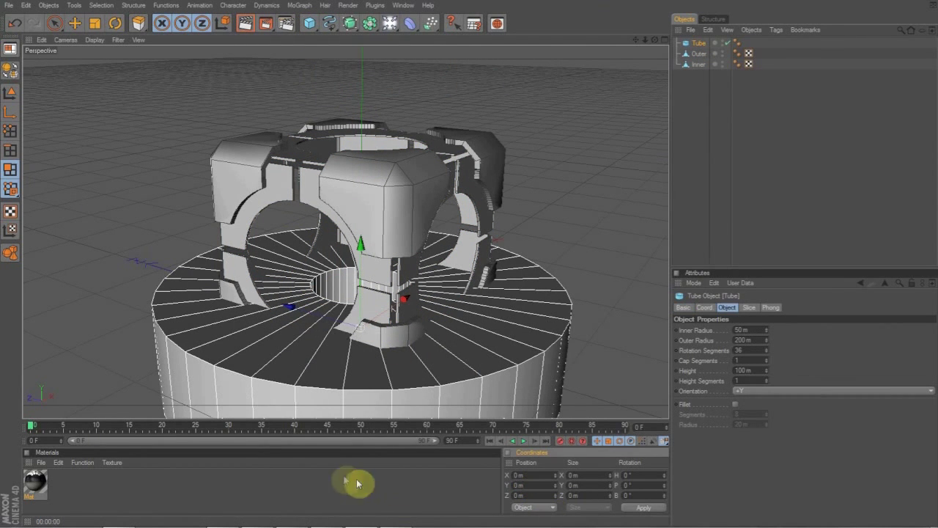
left_click(10, 90)
left_click(530, 485)
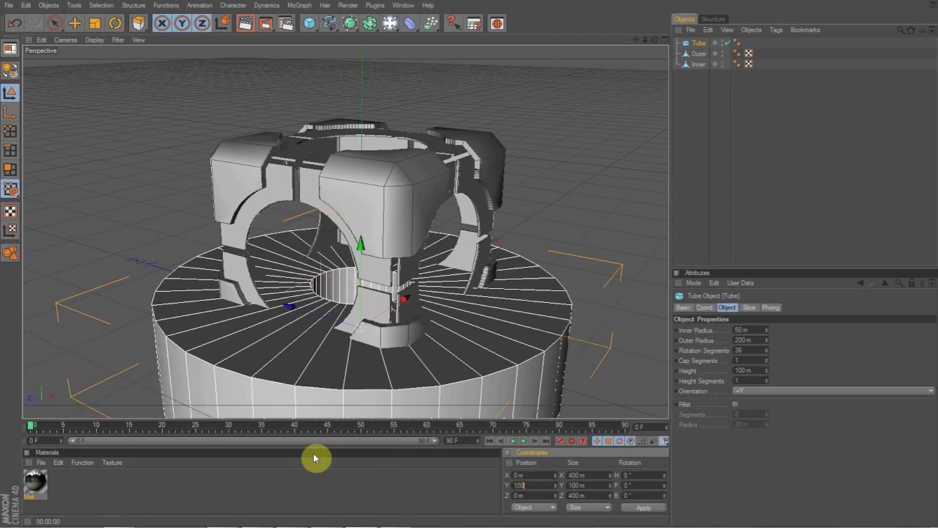
key("Return")
Rotate the tube upright by setting its B rotation to 90°
key("r")
left_click_drag(329, 289, 315, 297)
left_click(642, 495)
type("90")
key("Return")
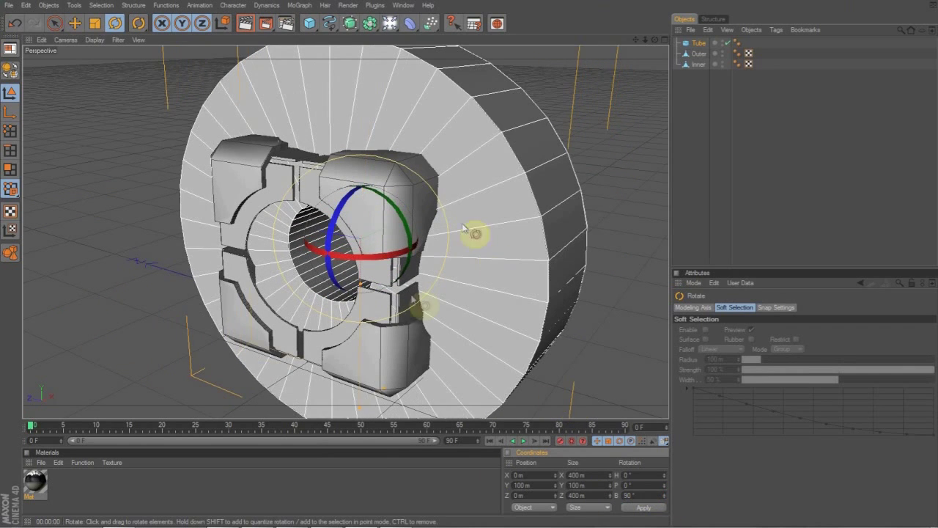
Thin the tube into a flat disc by reducing its height to about 11 m
scroll(645, 60, "down", 5)
left_click_drag(654, 39, 687, 44)
left_click_drag(367, 370, 356, 374)
Arrange the viewports in the evenly split 4 Views layout
left_click(664, 40)
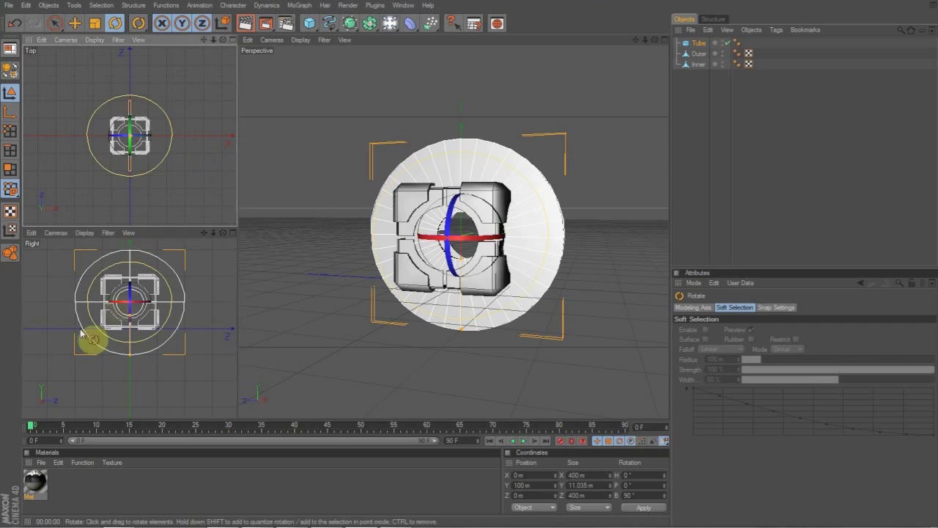
left_click(344, 39)
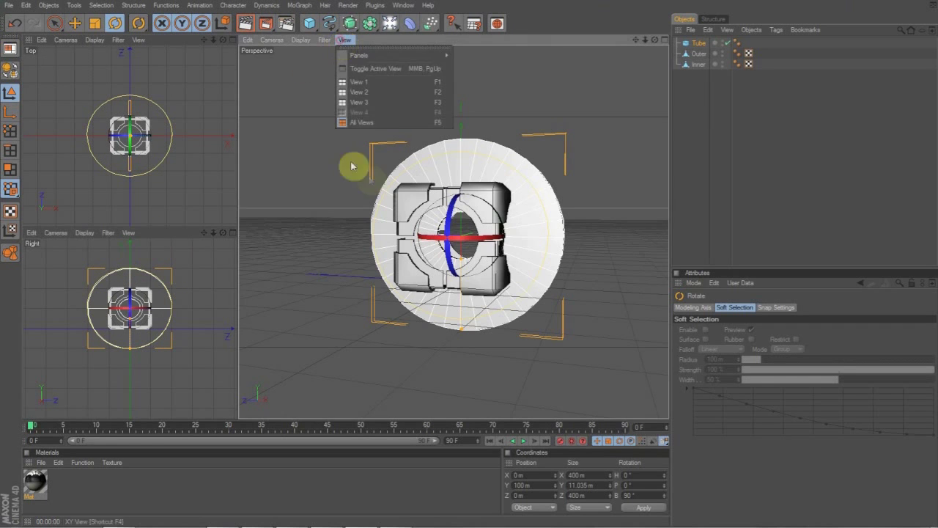
mouse_move(381, 55)
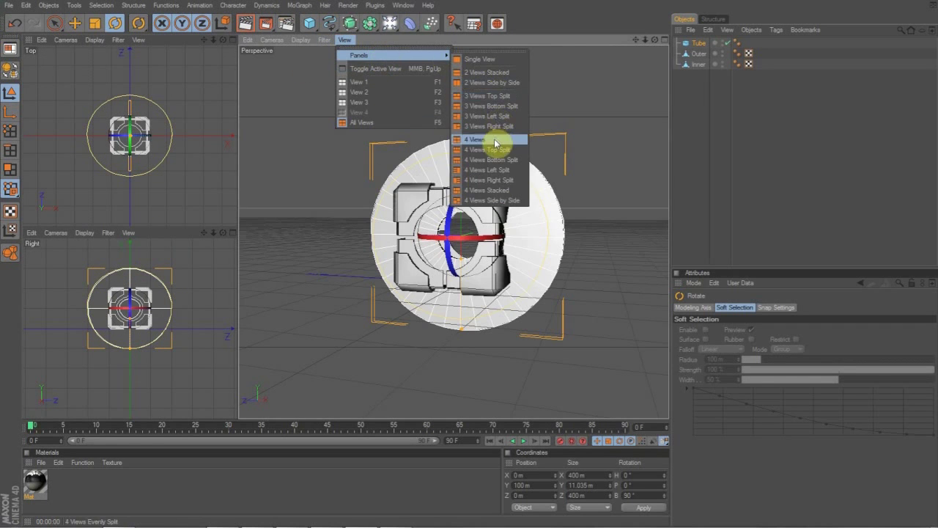
left_click(529, 143)
Reduce the tube's height to about 7 m in the Top view
scroll(513, 356, "up", 5)
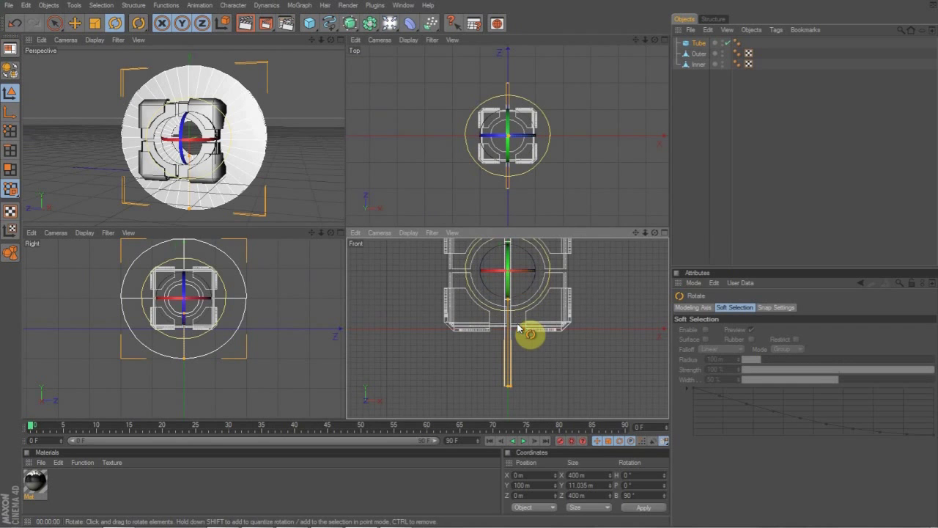
scroll(175, 297, "up", 2)
scroll(180, 297, "down", 2)
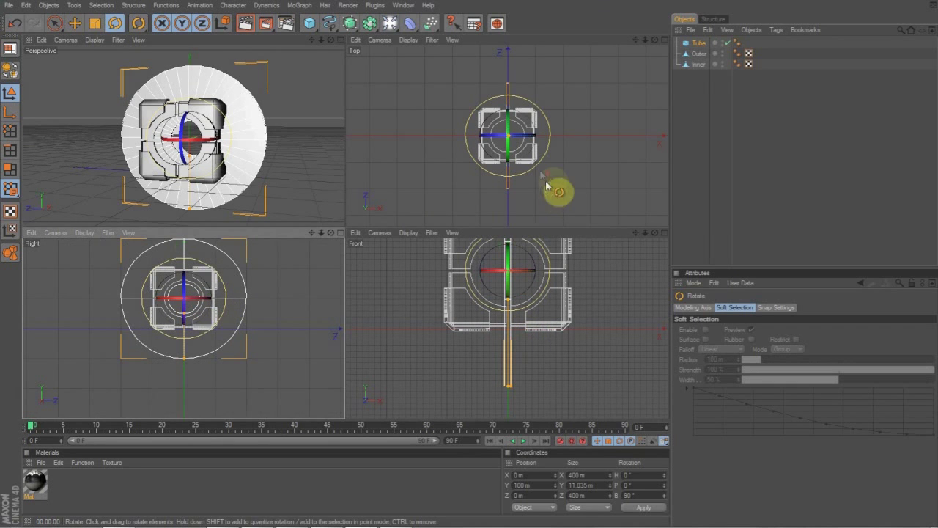
scroll(540, 170, "up", 3)
scroll(538, 171, "up", 2)
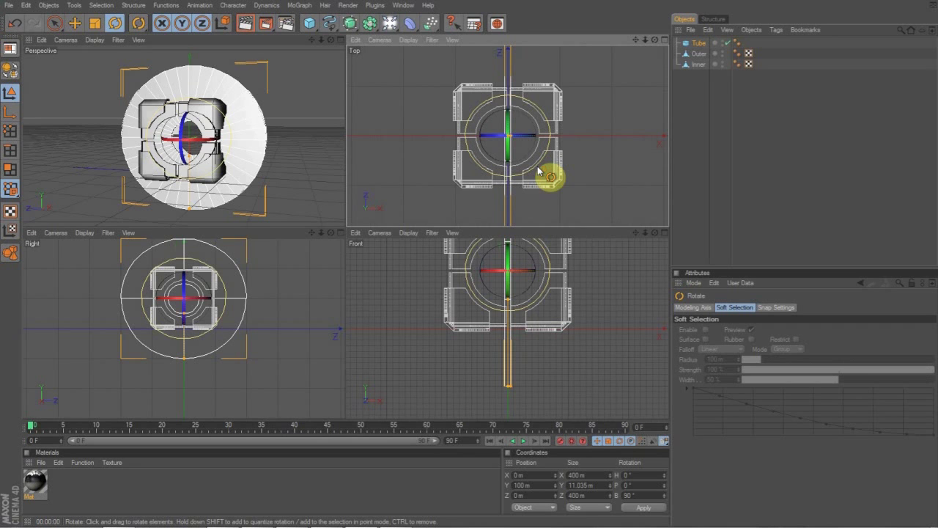
scroll(539, 171, "up", 1)
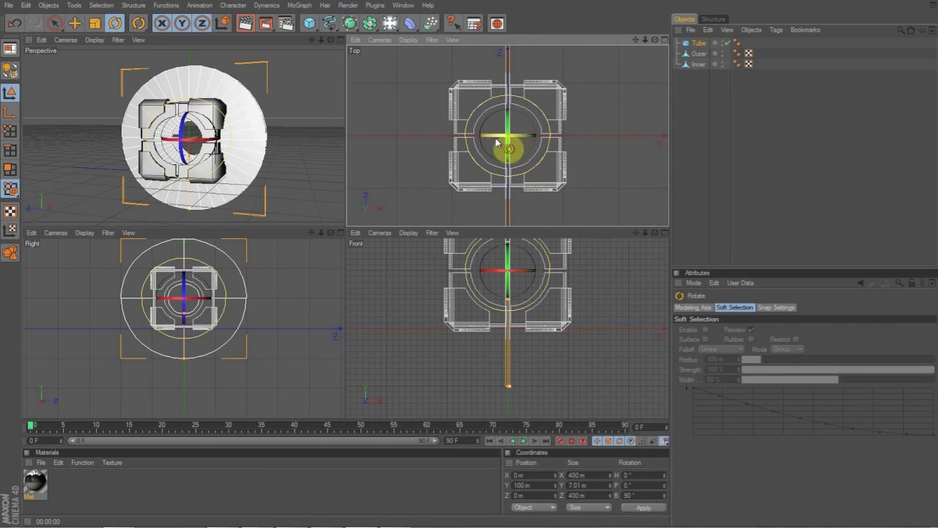
Move the tube along X to the cube's side wall, at about -94.6 m
left_click(79, 26)
left_click_drag(547, 138, 503, 137)
scroll(476, 161, "up", 3)
scroll(475, 163, "up", 2)
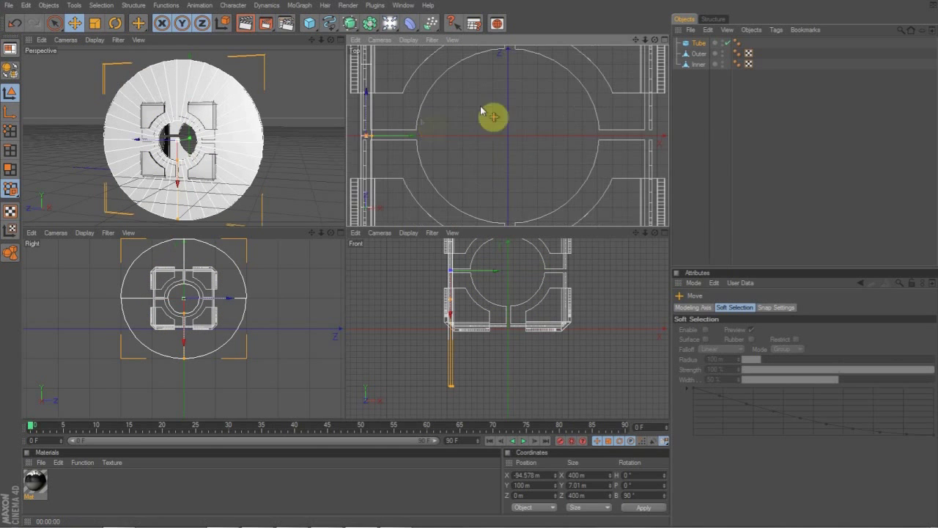
Hide the Outer object in the editor views and render the active view
left_click(721, 54)
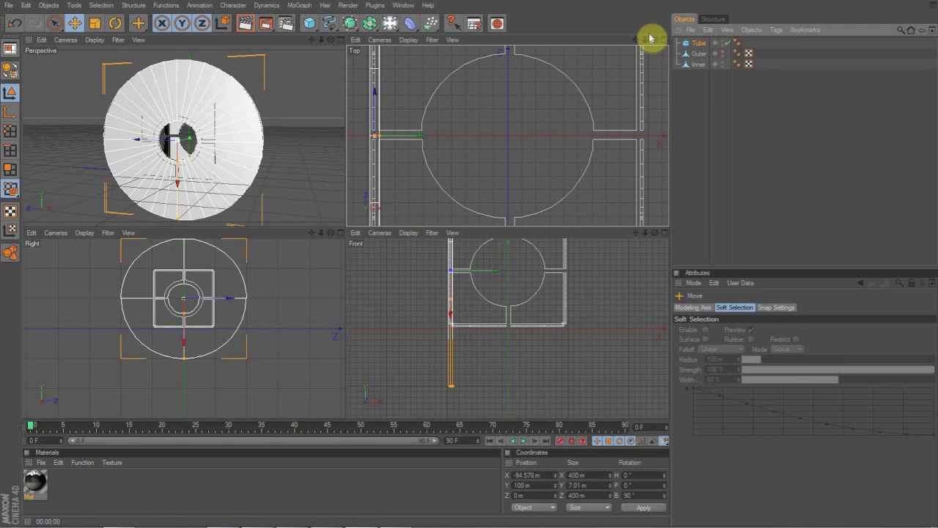
left_click_drag(635, 43, 485, 156)
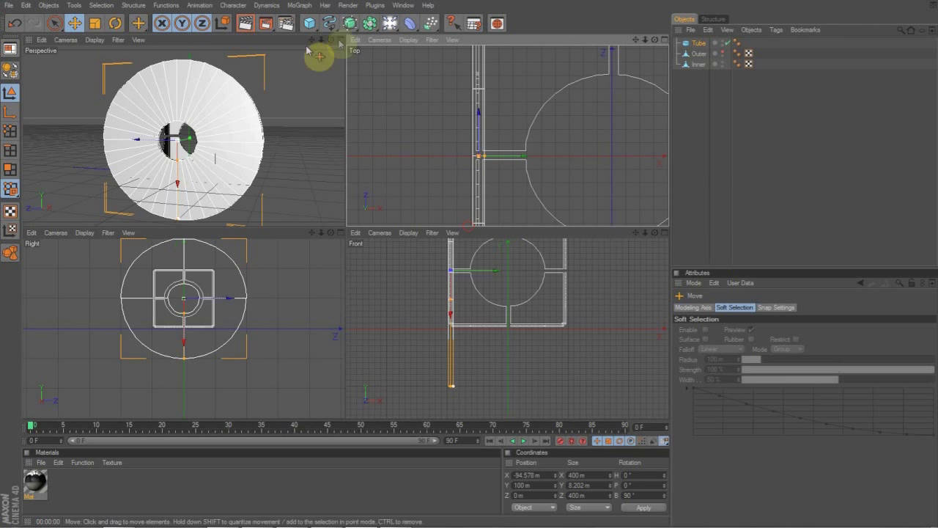
left_click(246, 25)
Align the tube with the Inner wall in the Top view, at X about -95.4 m and height about 2.6 m
scroll(264, 113, "up", 2)
scroll(266, 115, "down", 2)
scroll(566, 147, "up", 3)
scroll(470, 162, "up", 4)
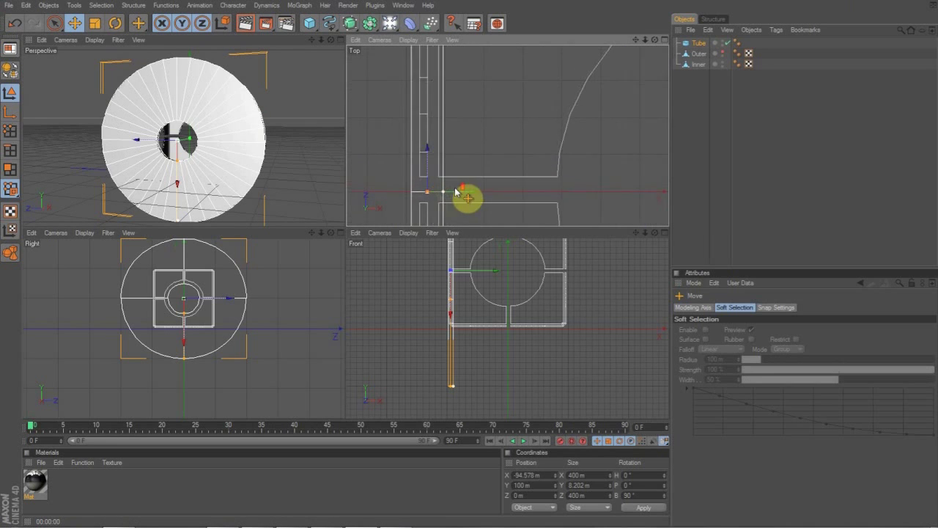
mouse_move(438, 196)
left_mouse_down()
mouse_move(427, 196)
mouse_move(457, 205)
mouse_move(448, 206)
left_mouse_up()
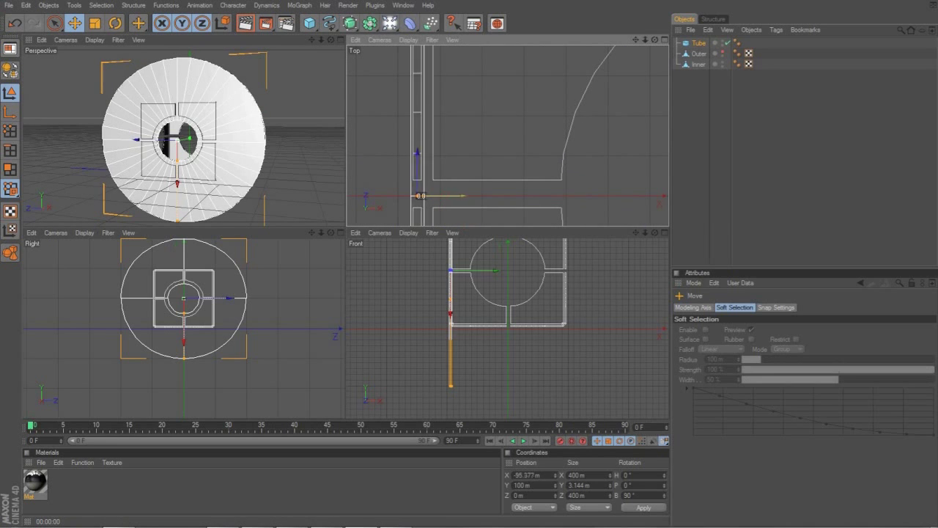
left_click(426, 199)
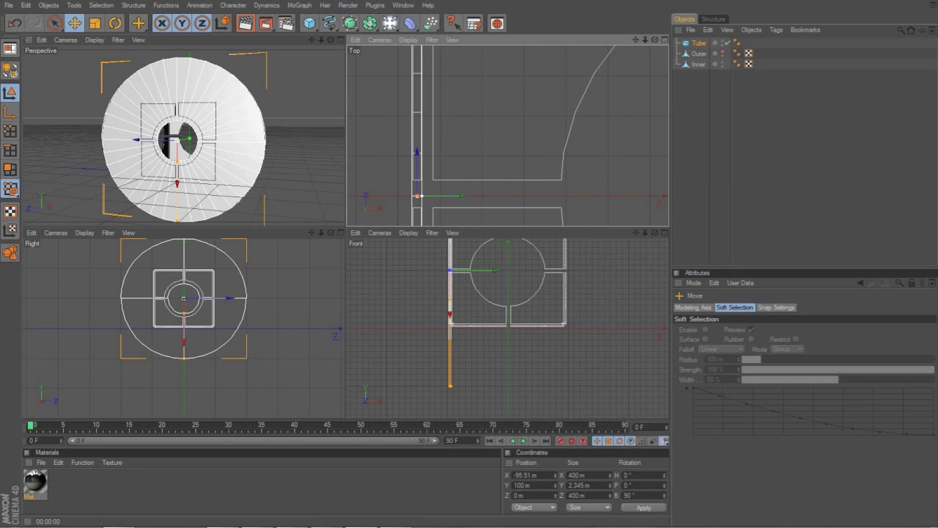
left_click_drag(462, 195, 459, 196)
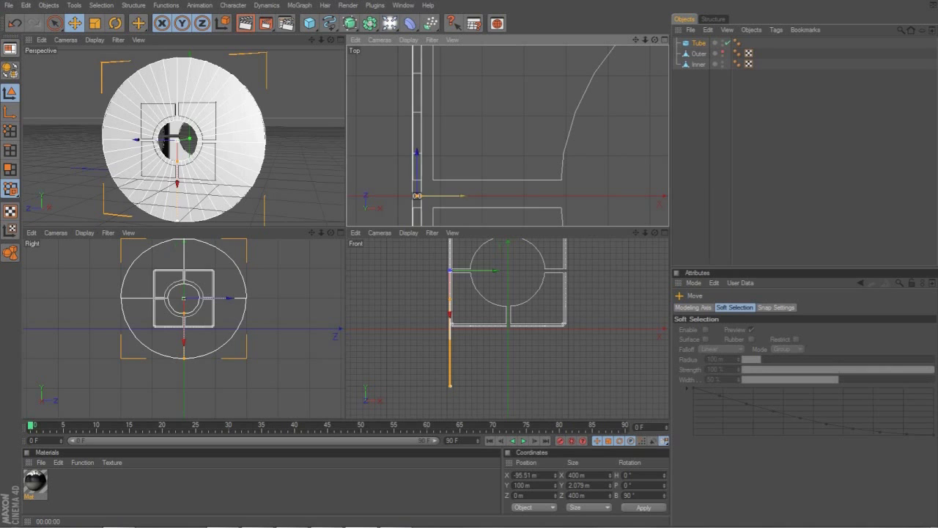
left_click_drag(430, 201, 422, 201)
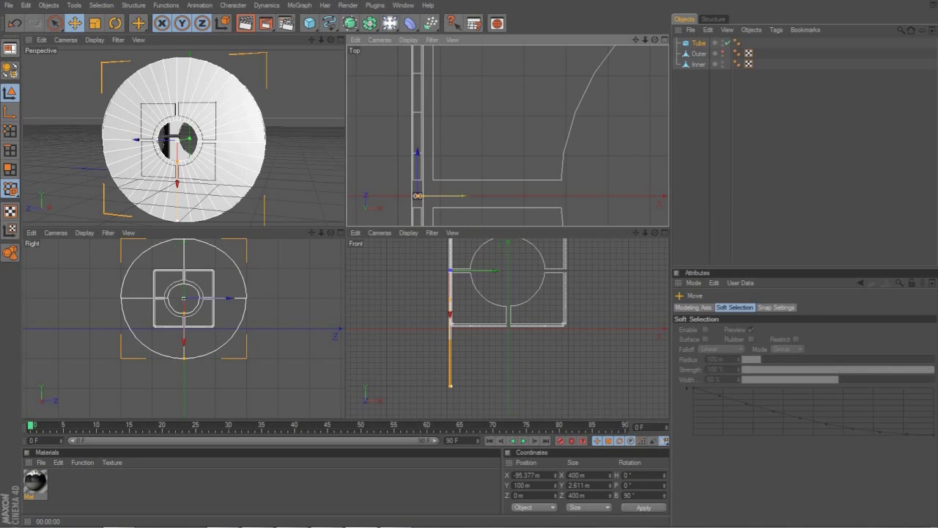
left_click(340, 45)
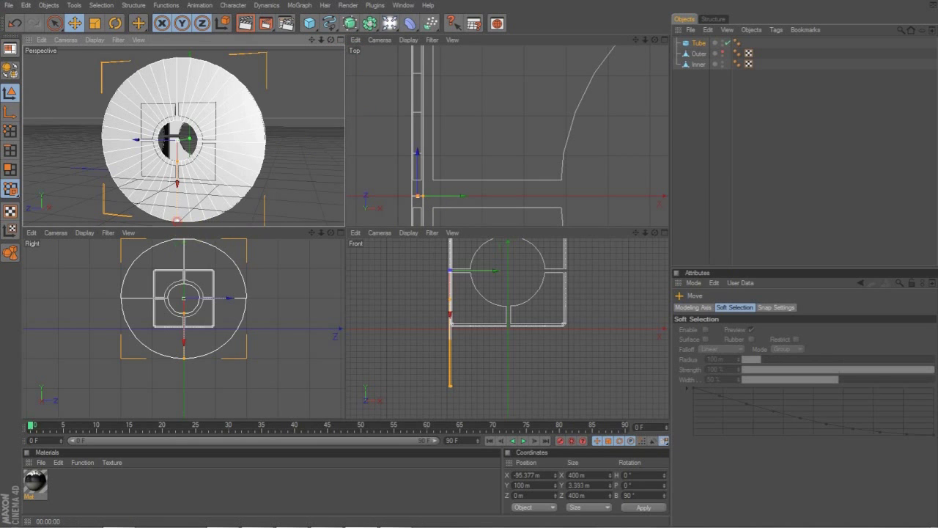
left_click_drag(177, 220, 189, 230)
key("ctrl+z")
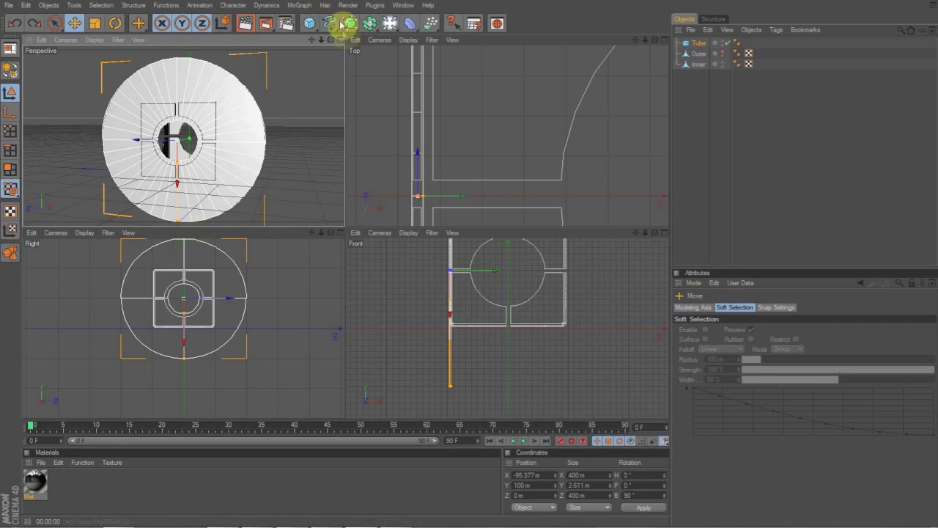
Maximize the Perspective view and thin the tube to a height of about 2 m
left_click(340, 43)
left_click_drag(655, 42, 554, 27)
left_click_drag(333, 414, 332, 414)
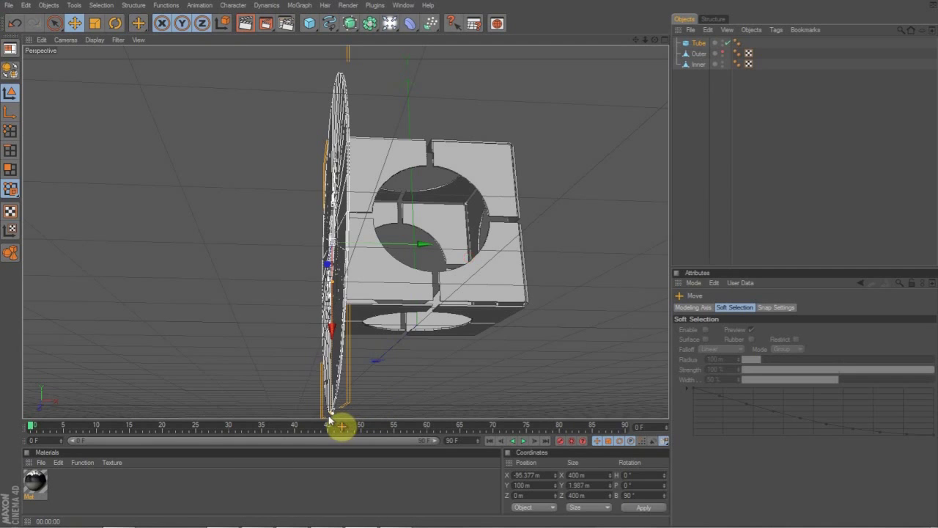
left_click_drag(331, 414, 329, 415)
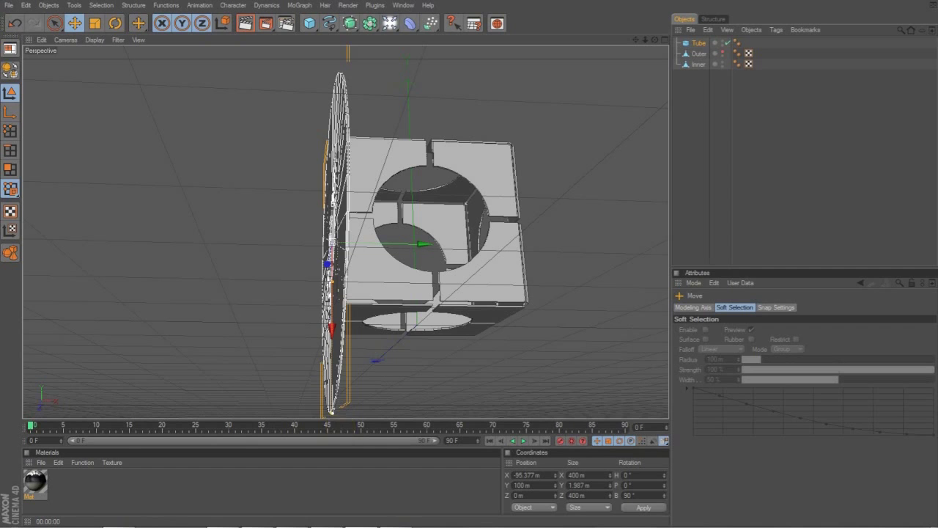
Shrink the tube's outer radius to about 62 m so it rings the circular opening, and render the view
left_click_drag(654, 40, 707, 60)
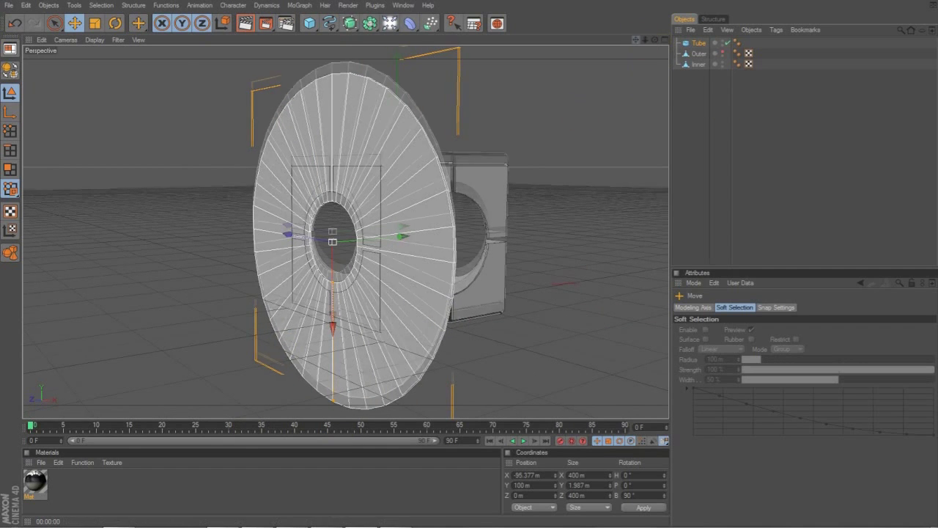
left_click_drag(637, 39, 642, 6)
scroll(341, 336, "up", 3)
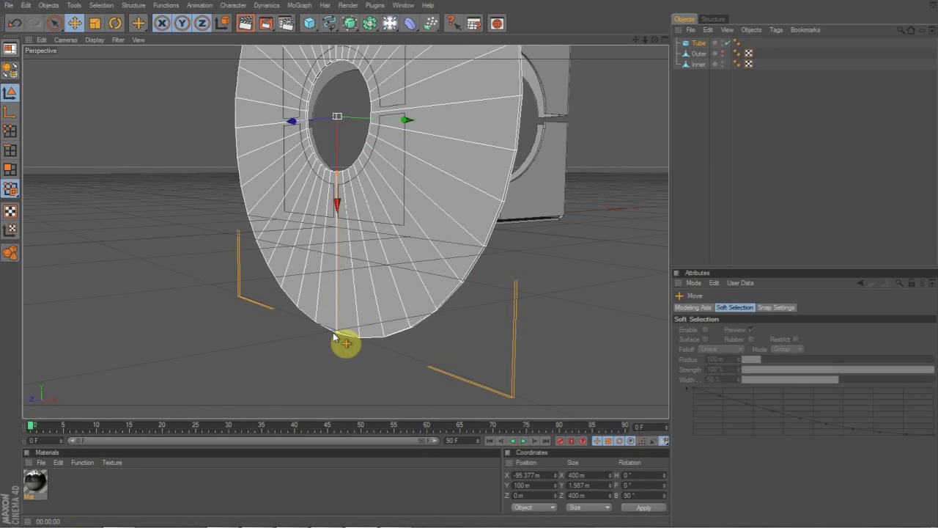
left_click_drag(337, 332, 337, 183)
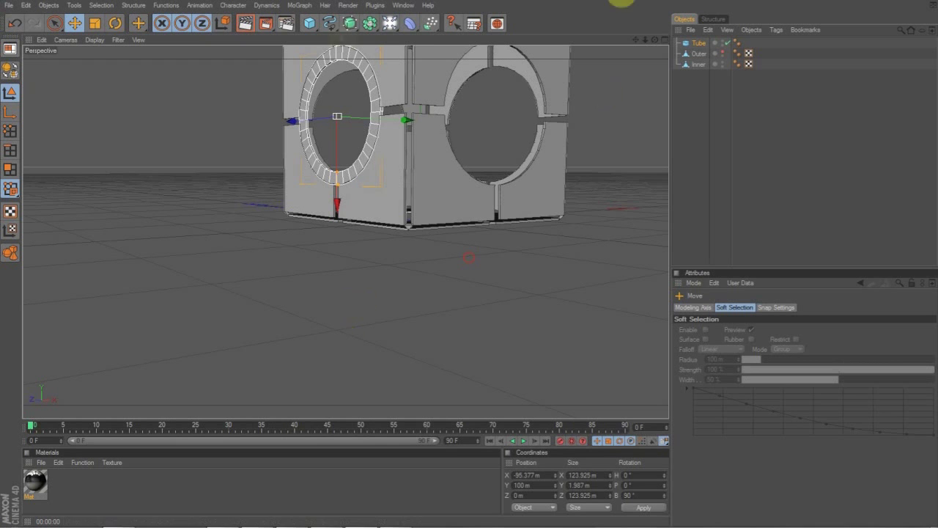
left_click(247, 24)
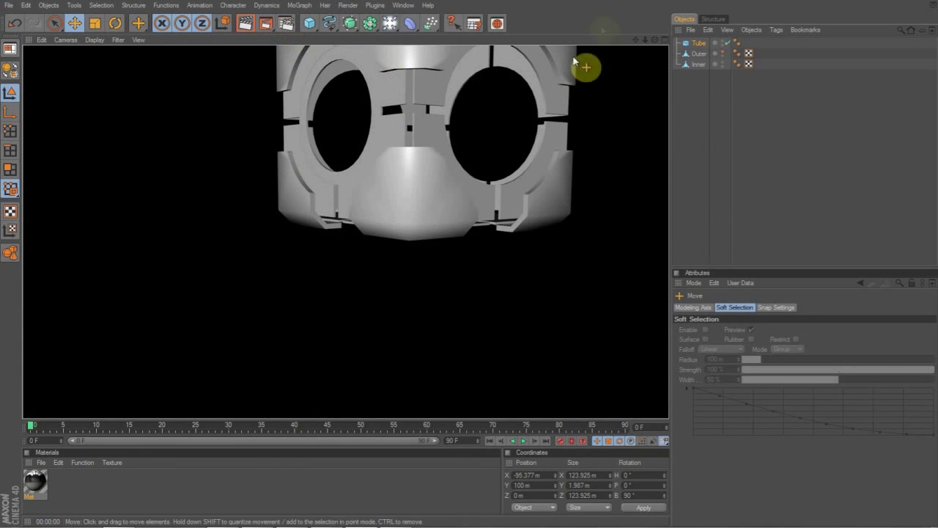
Increase the tube's height to about 3.5 m and render the cube from different angles to check the ring
left_click_drag(655, 41, 615, 54)
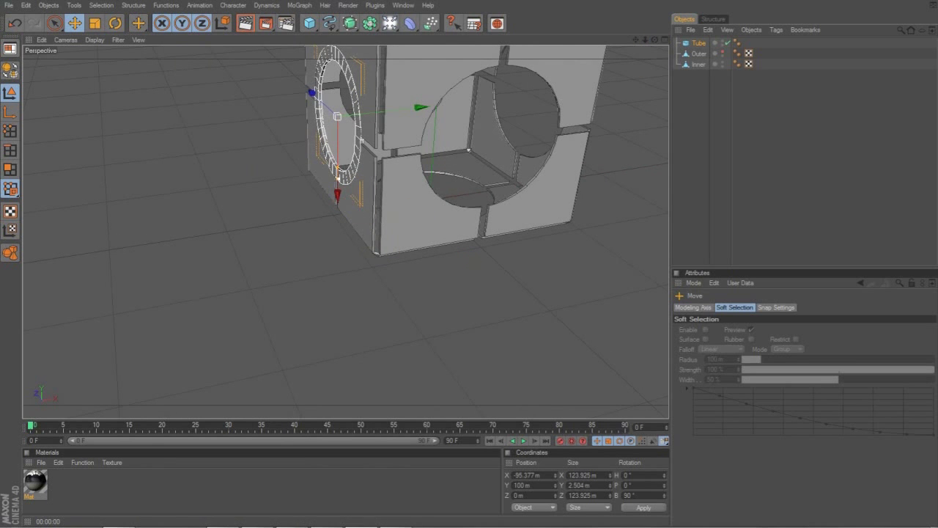
left_click(330, 286)
mouse_move(636, 41)
left_mouse_down()
mouse_move(621, 51)
mouse_move(636, 44)
left_mouse_up()
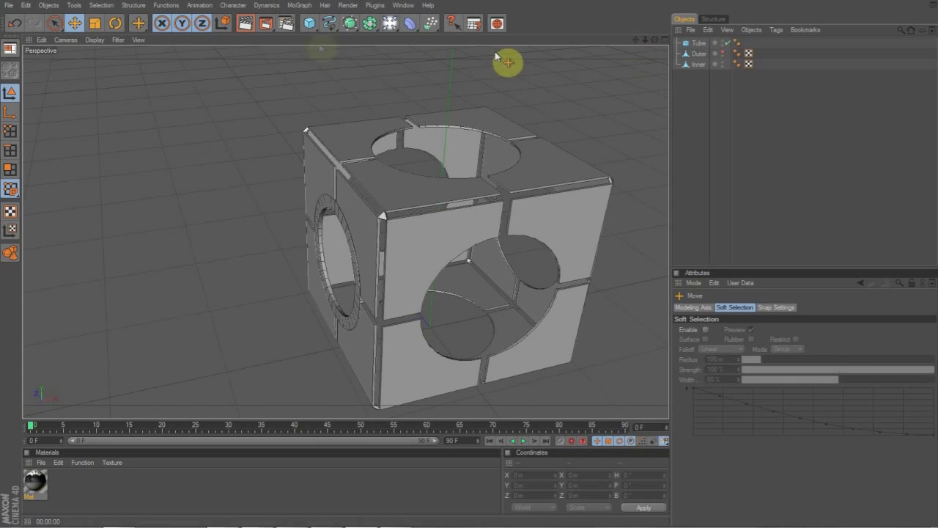
left_click(250, 24)
left_click_drag(655, 41, 722, 20)
left_click_drag(623, 47, 599, 49)
left_click(252, 25)
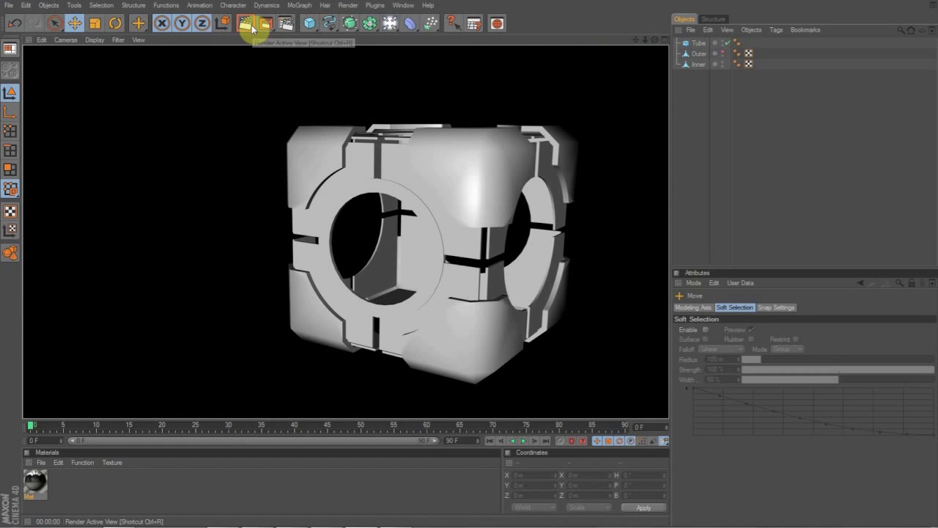
Raise the tube's rotation segments to 188 and render the view
left_click(387, 189)
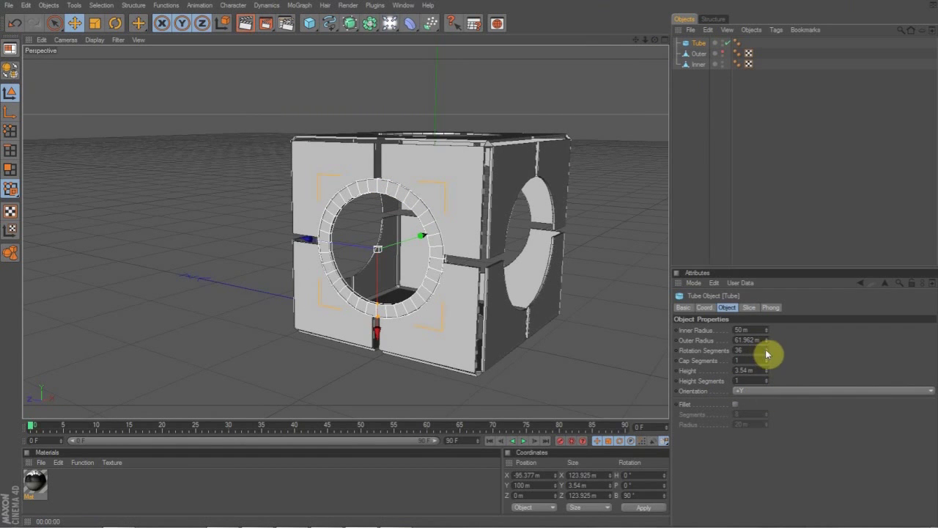
left_click_drag(766, 352, 810, 339)
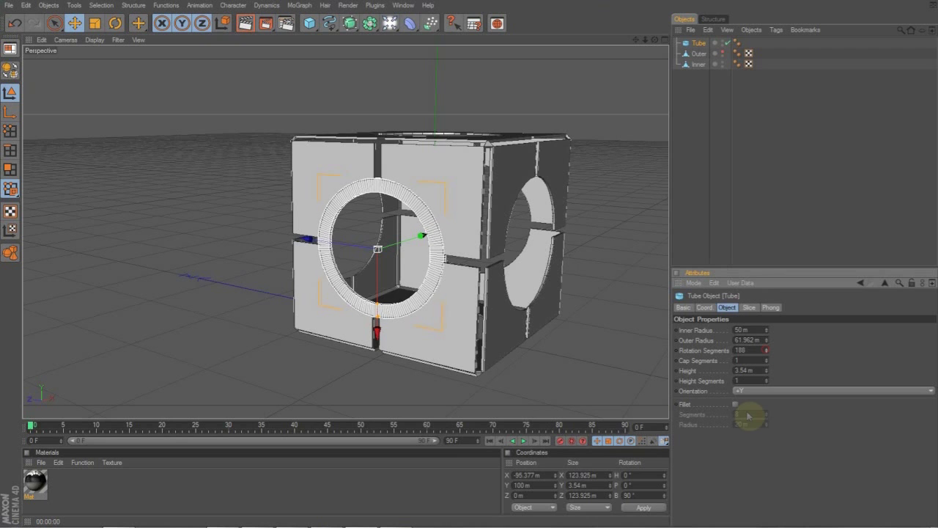
left_click(244, 24)
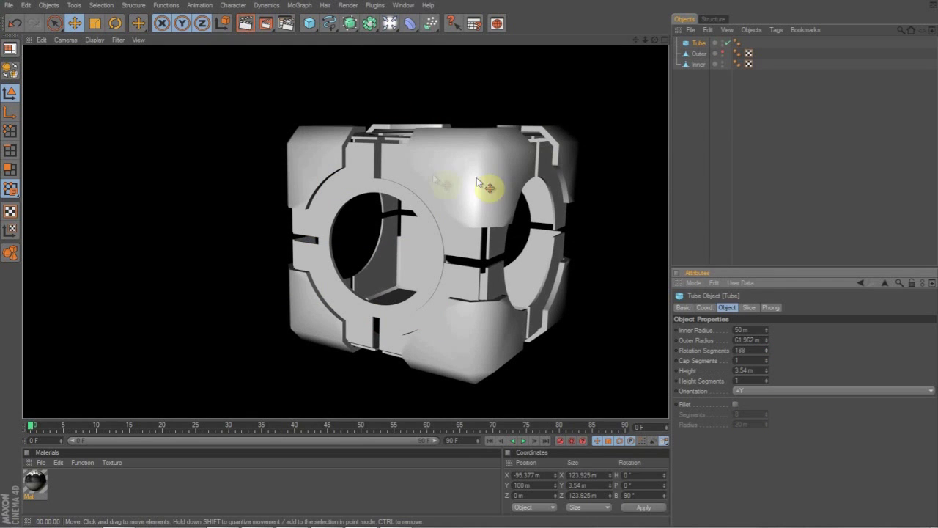
Enlarge the tube's inner radius to about 57.5 m to make the ring narrower, and deselect it
left_click(413, 204)
left_click_drag(383, 312, 377, 316)
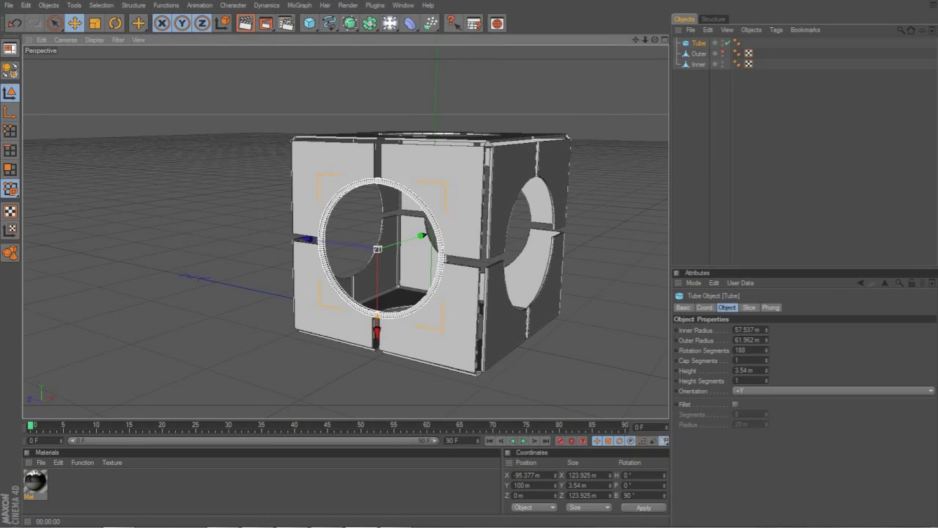
left_click(655, 235)
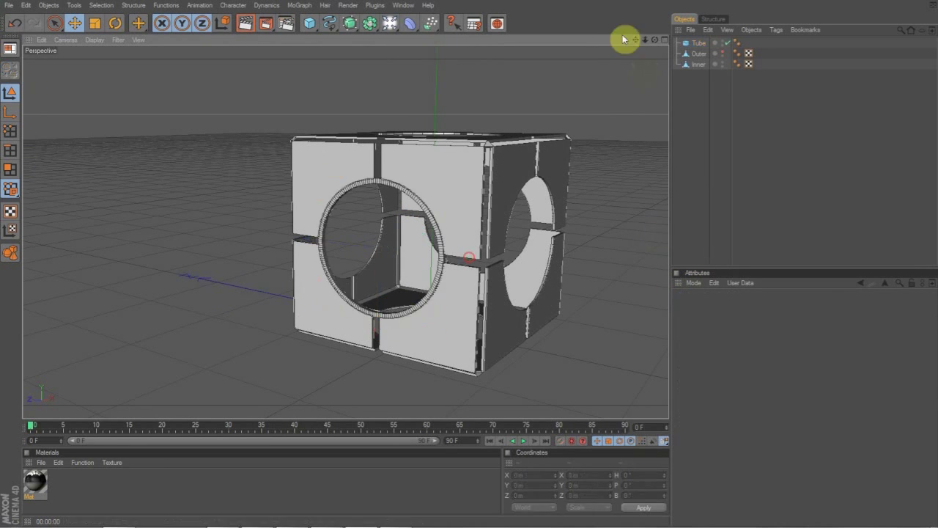
Make the tube editable and move only its axis along X to about -0.3 m, near the cube's centre
left_click(699, 44)
key("c")
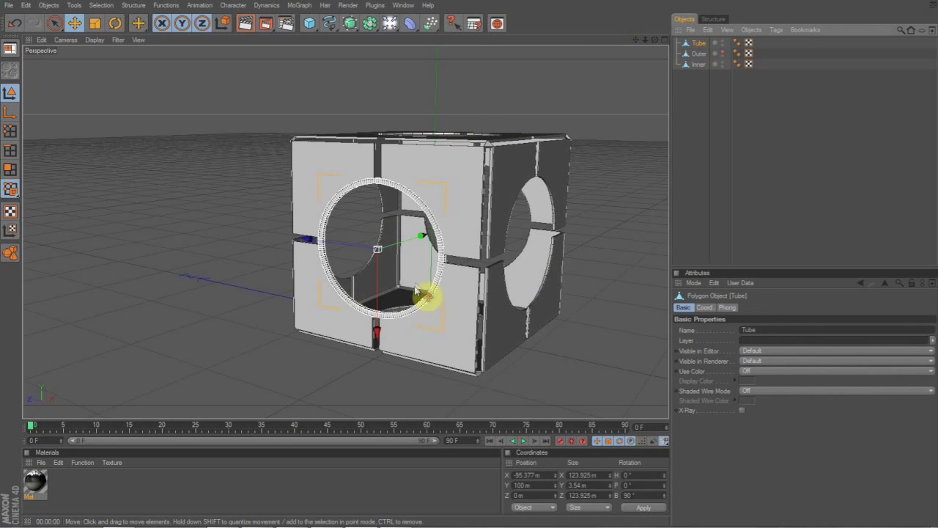
left_click_drag(654, 41, 654, 85)
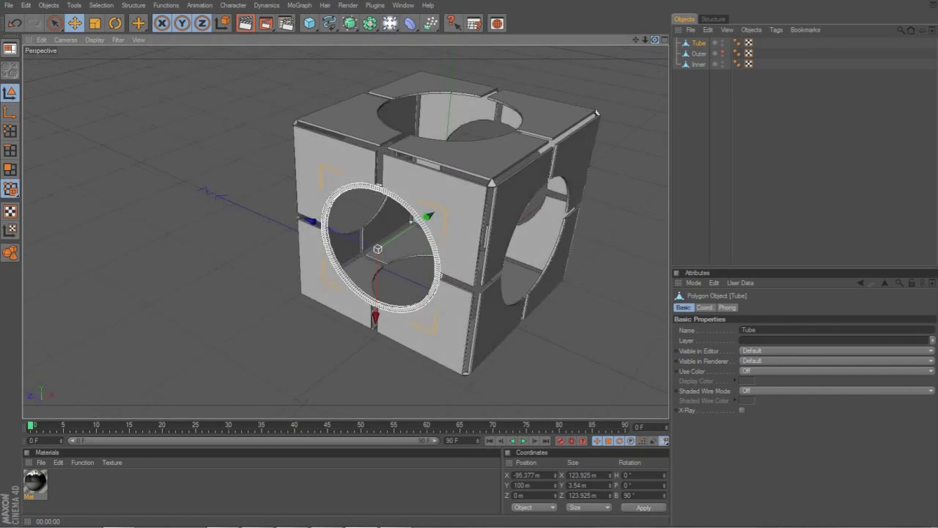
left_click(9, 114)
left_click_drag(404, 242, 410, 241)
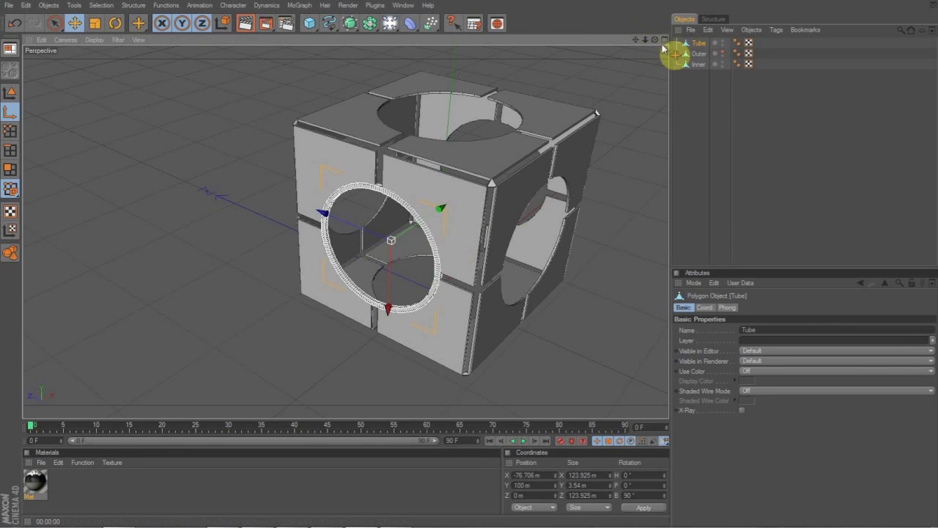
left_click(665, 40)
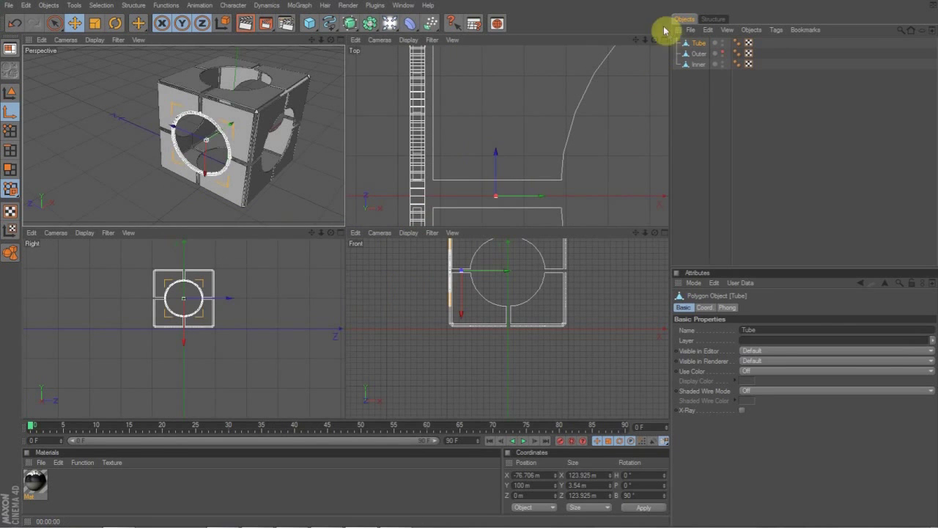
scroll(518, 184, "up", 5)
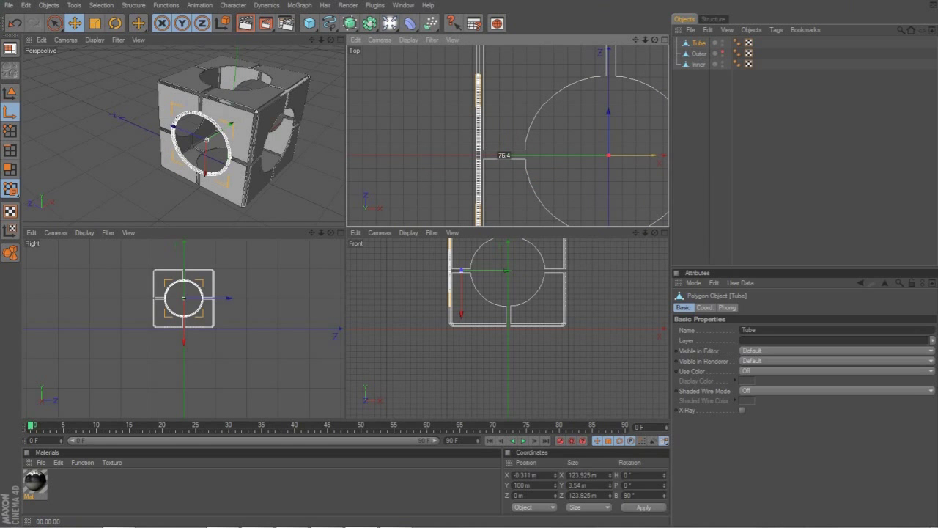
Fine-tune the tube's axis to X 0 m in the top view, and return to the full perspective view
left_click_drag(637, 42, 437, 44)
scroll(496, 153, "down", 10)
left_click_drag(635, 40, 634, 39)
scroll(498, 152, "down", 5)
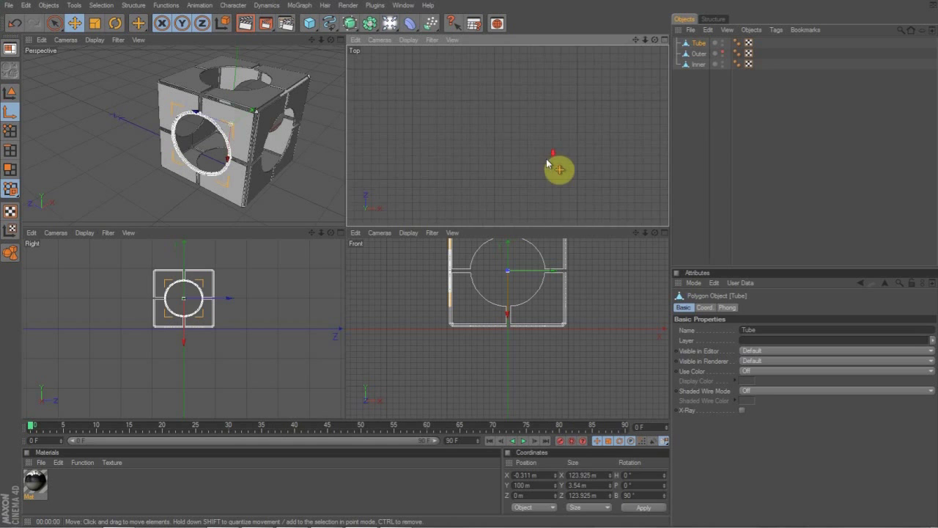
scroll(545, 163, "down", 1)
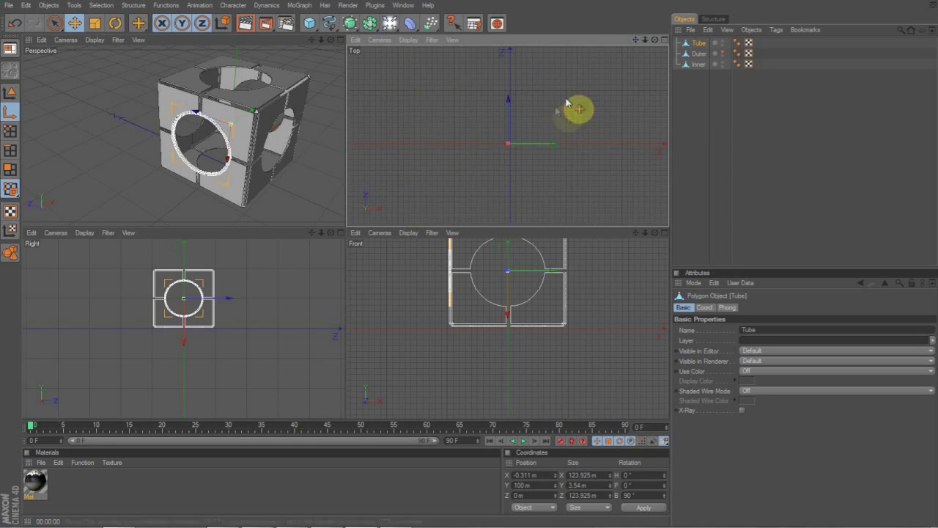
scroll(511, 142, "up", 6)
left_click_drag(635, 39, 482, 222)
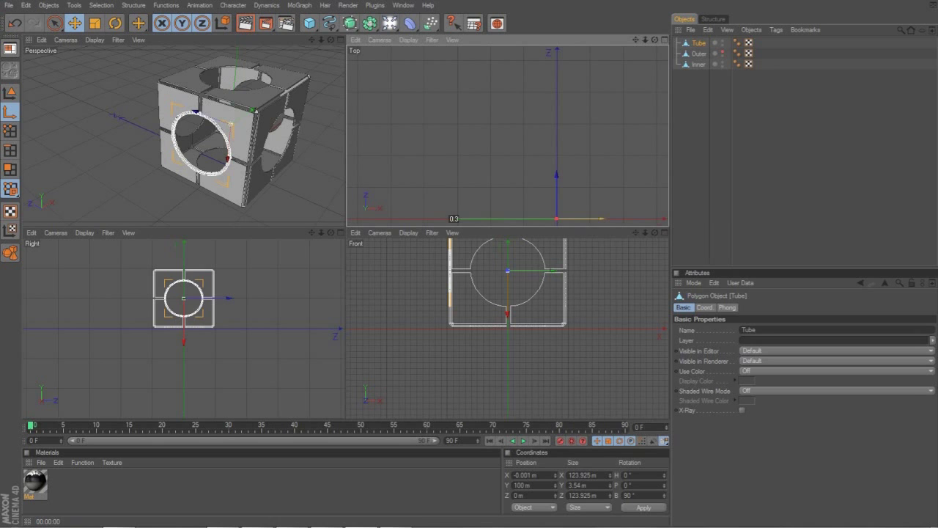
left_click_drag(636, 39, 539, 154)
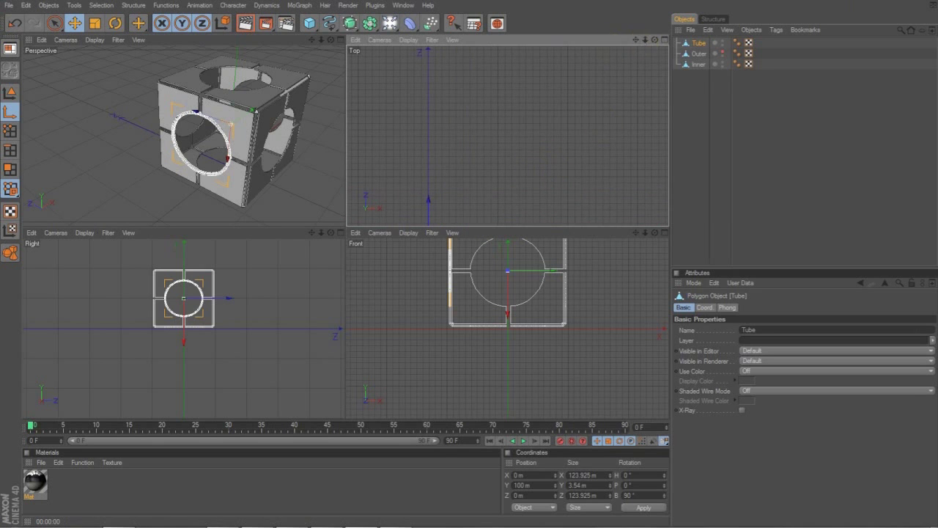
left_click_drag(636, 40, 523, 171)
scroll(513, 180, "up", 3)
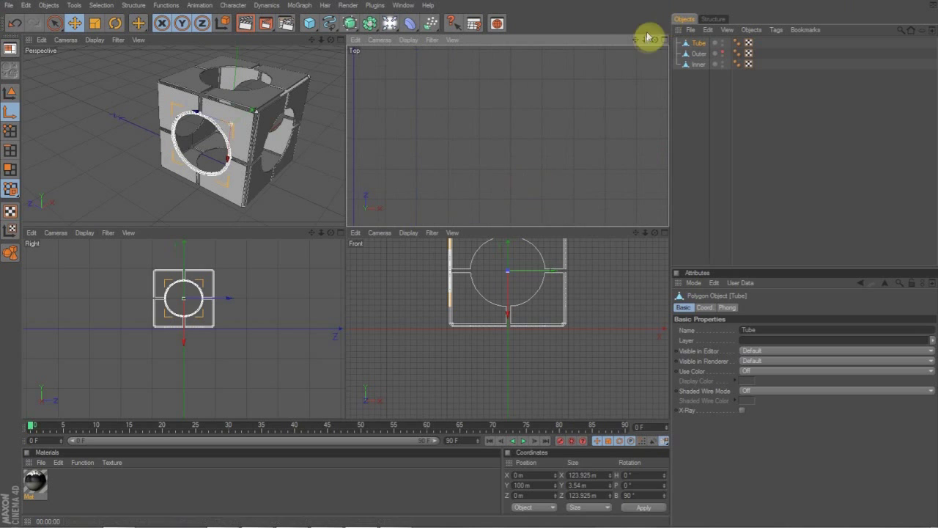
left_click_drag(635, 40, 586, 105)
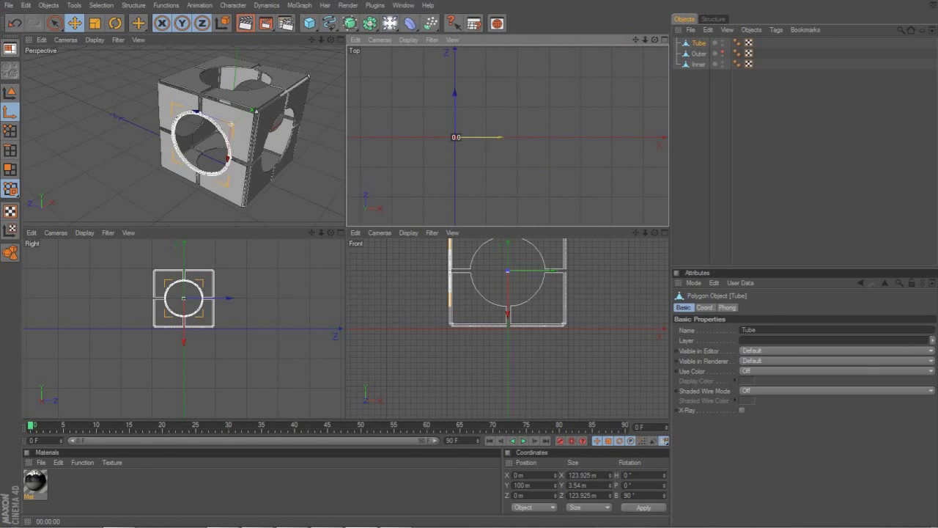
left_click(340, 40)
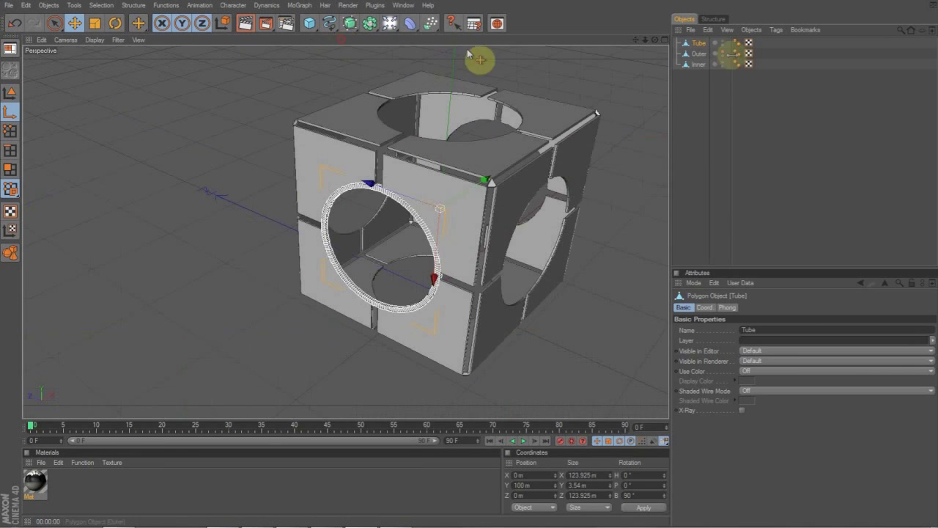
Move the tube below the Inner object in the object list and duplicate it for rotation
left_click_drag(700, 42, 705, 90)
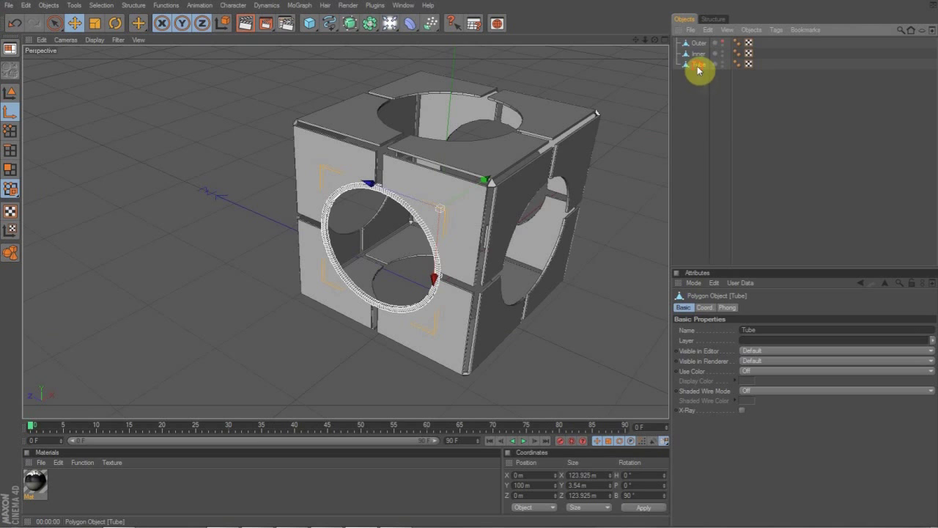
left_click_drag(698, 69, 700, 81, "ctrl")
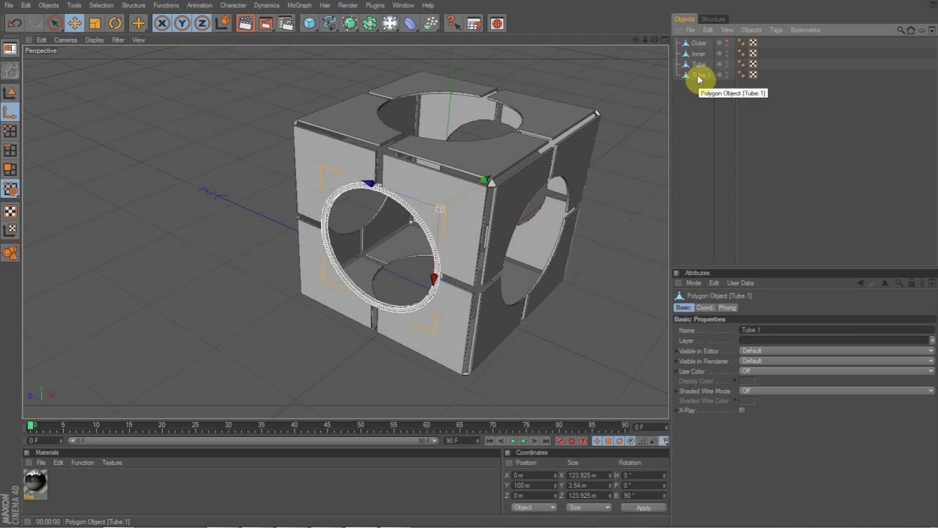
key("r")
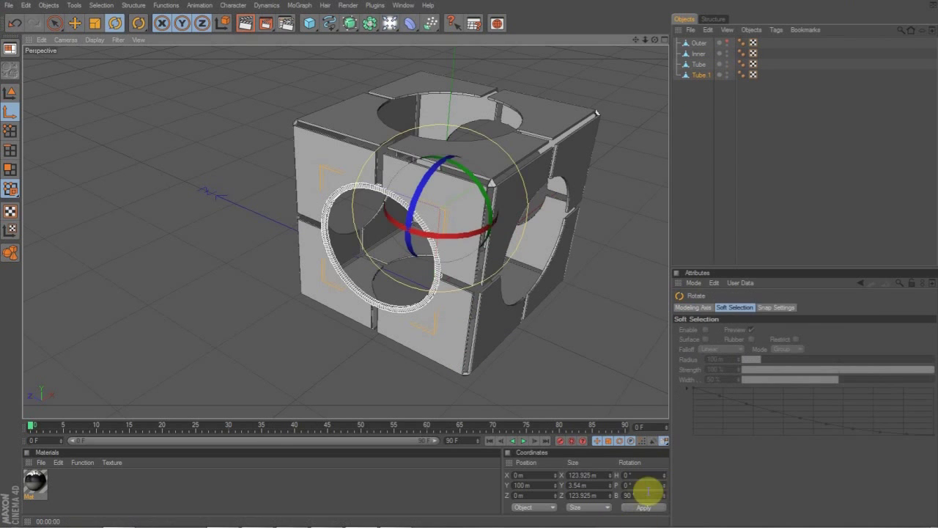
left_click_drag(457, 244, 477, 244)
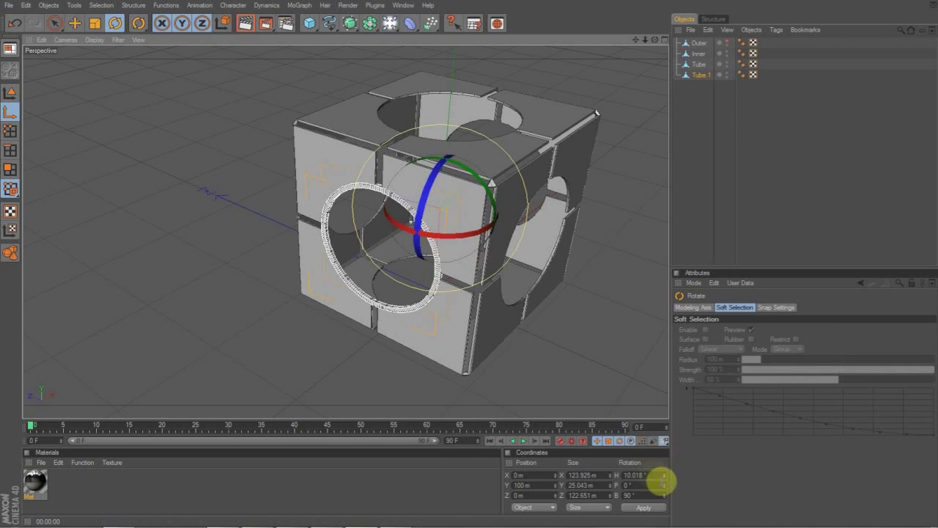
left_click(636, 475)
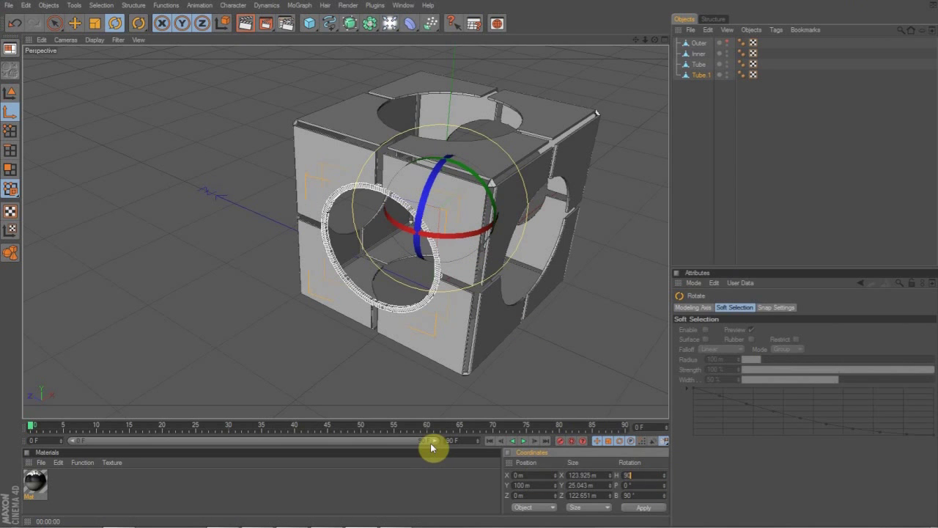
key("Return")
Rotate the duplicated ring itself, not just its axis, to a heading of 90° around the cube's centre
left_click(10, 92)
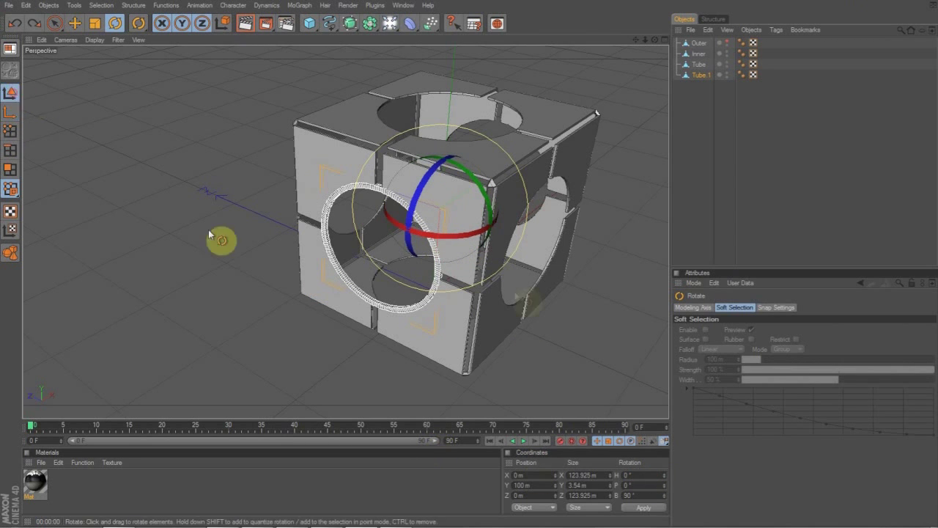
left_click_drag(445, 233, 483, 277)
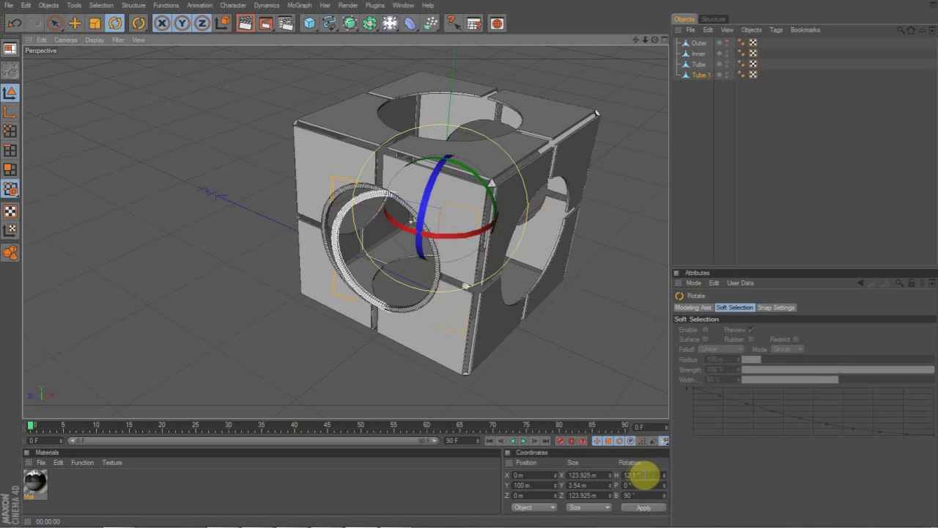
double_click(637, 474)
type("90")
key("Return")
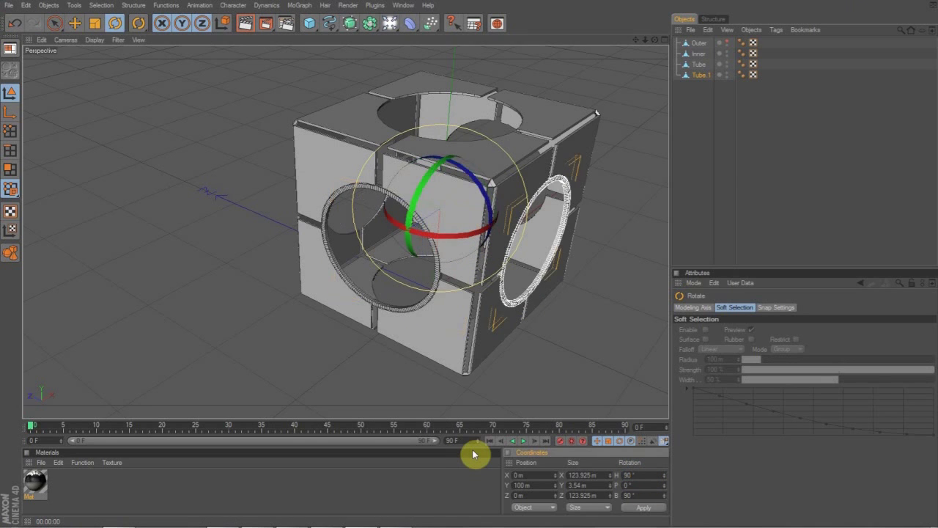
Duplicate the rotated ring and set the copy's heading to 180°
left_click_drag(700, 77, 693, 123, "ctrl")
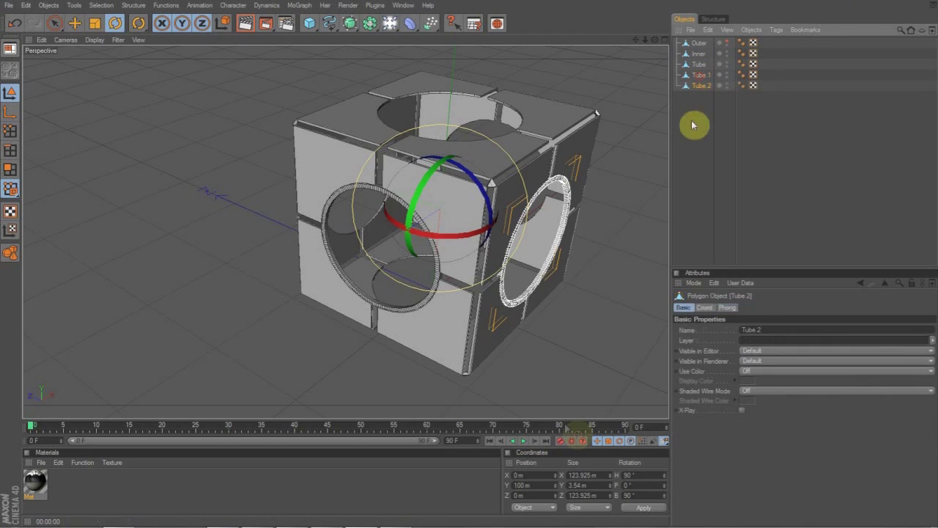
left_click_drag(641, 475, 507, 479)
type("180")
key("Return")
Duplicate the 180° ring and set the new copy's heading to 270°
left_click_drag(701, 86, 701, 110, "ctrl")
double_click(639, 475)
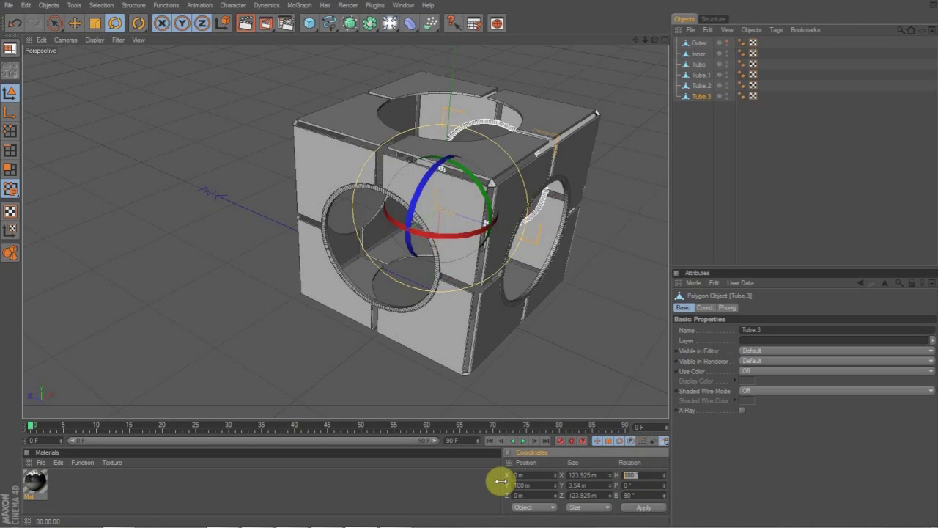
type("270")
key("Return")
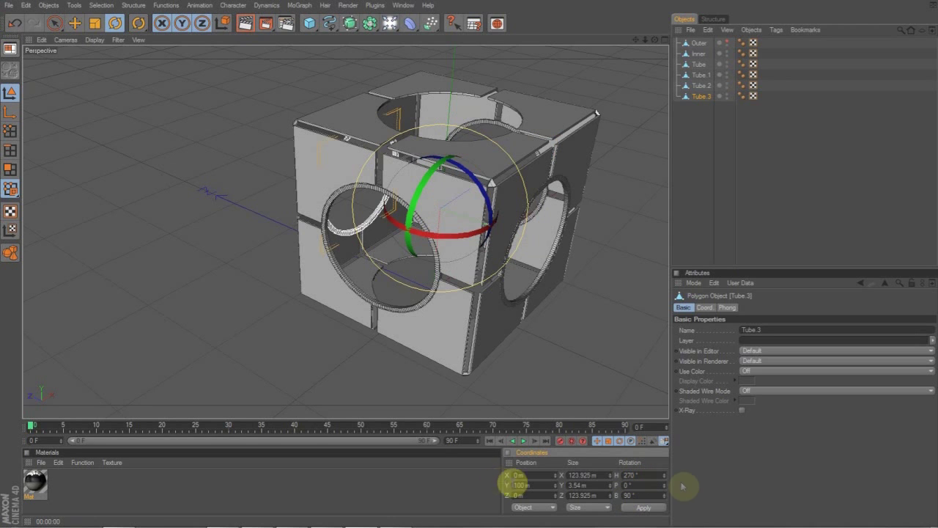
Duplicate the 270° ring and set the copy's bank to 0° to ring the cube's bottom opening
left_click_drag(709, 99, 708, 109, "ctrl")
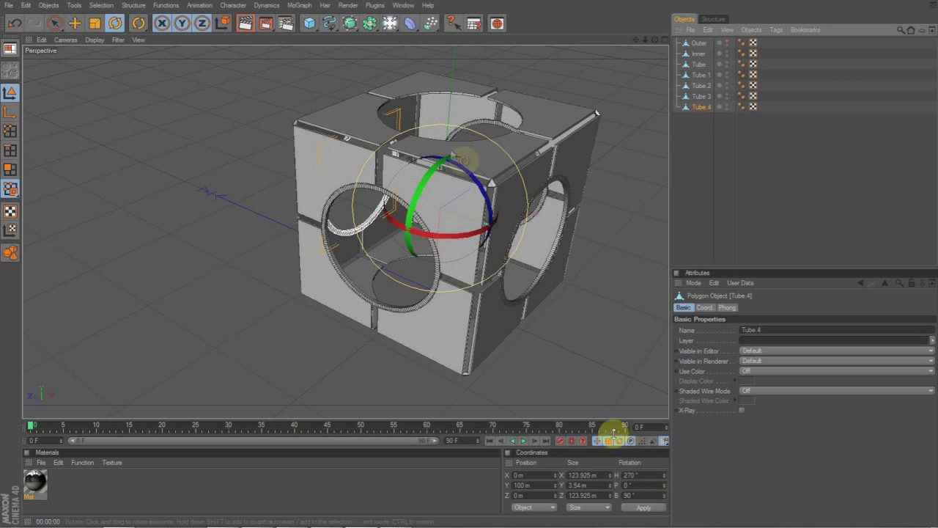
double_click(644, 475)
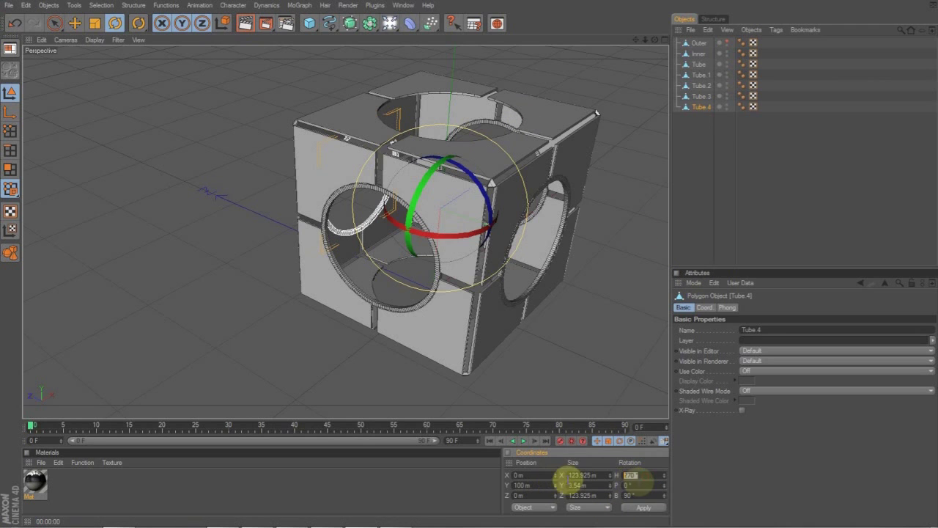
double_click(632, 496)
type("0")
key("Return")
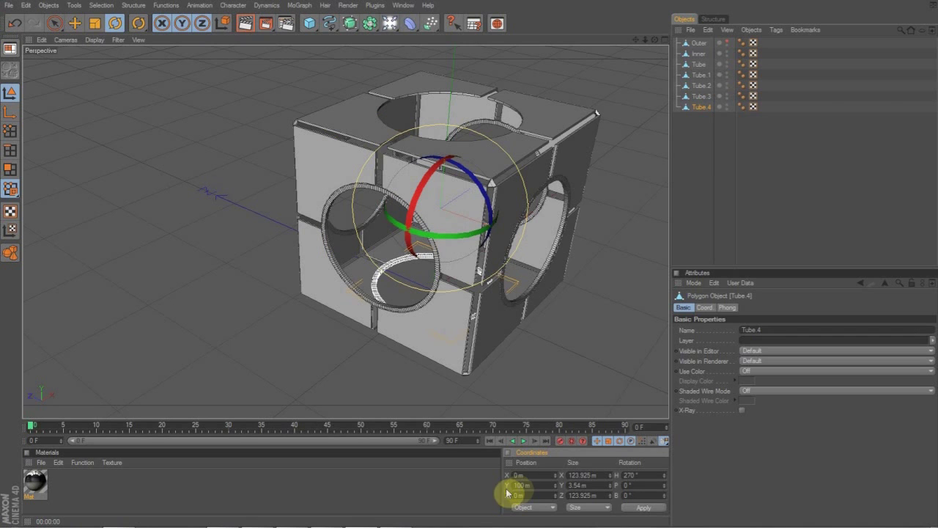
Duplicate the bottom ring, set the copy's bank to 180° for the cube's top opening, and deselect it
left_click_drag(706, 108, 696, 136, "ctrl")
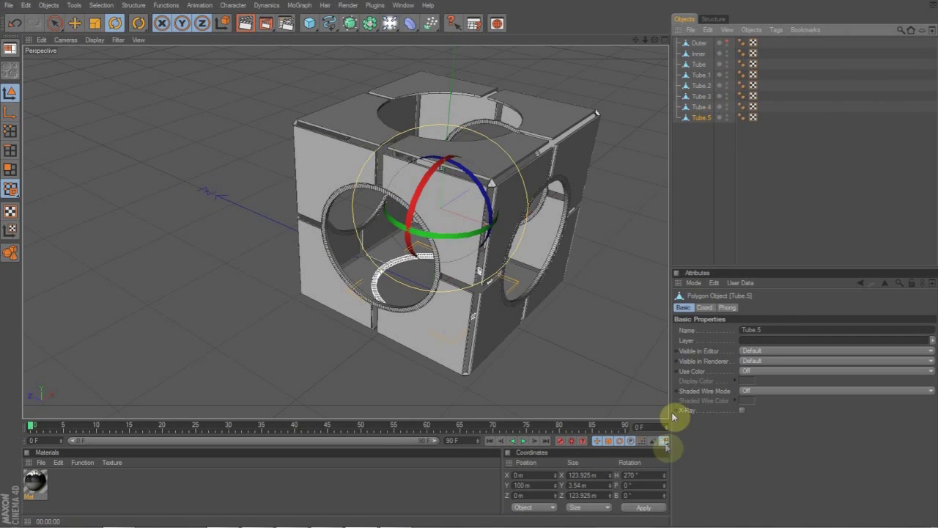
left_click_drag(641, 496, 526, 495)
type("18")
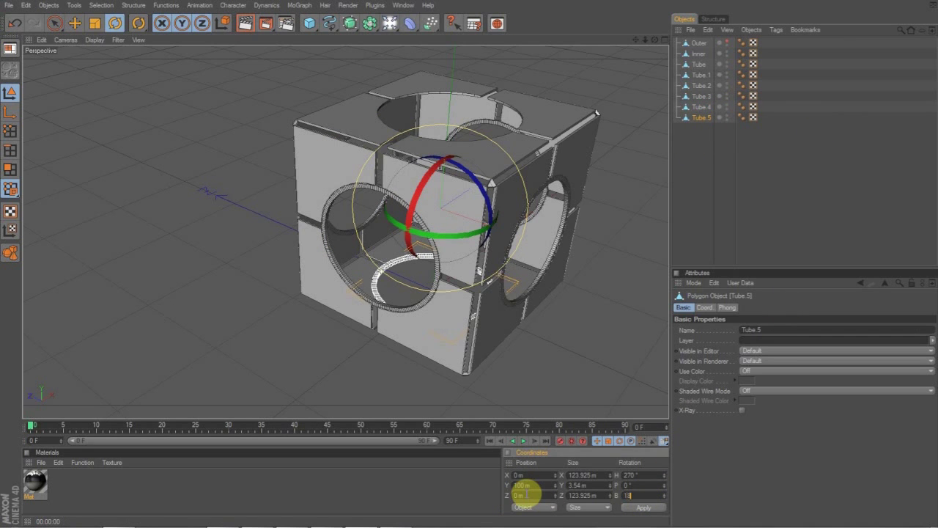
type("0")
key("Return")
left_click(704, 198)
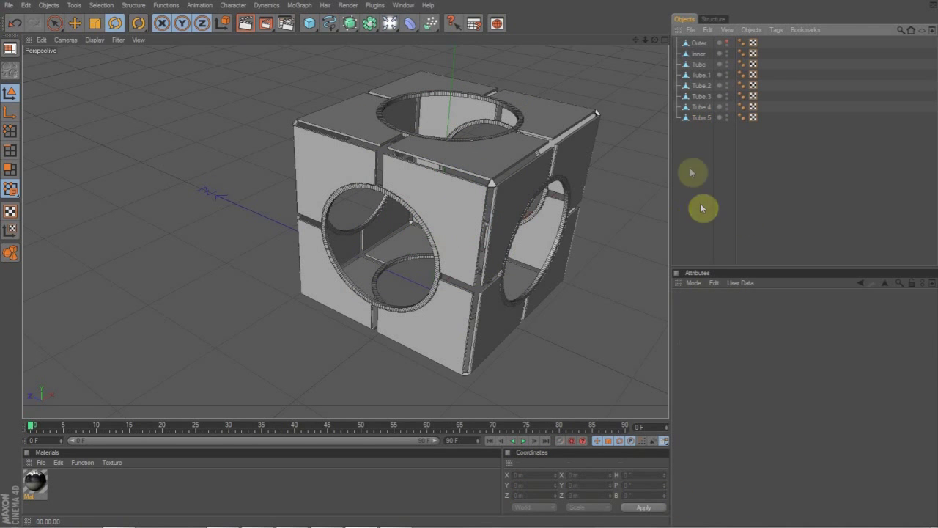
Render the cube from a lower corner angle to check the rings around its openings
mouse_move(654, 39)
left_mouse_down()
mouse_move(654, 81)
mouse_move(655, 44)
mouse_move(667, 41)
left_mouse_up()
left_click(249, 24)
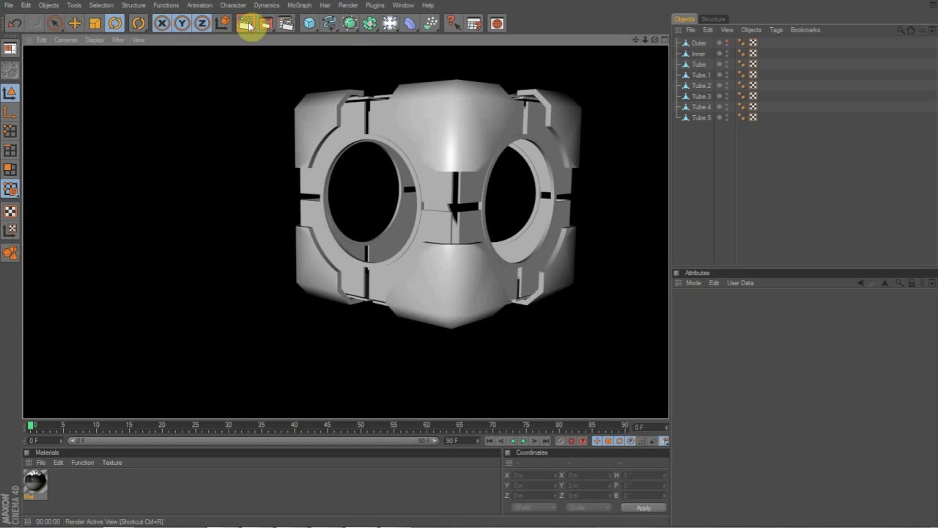
left_click(704, 185)
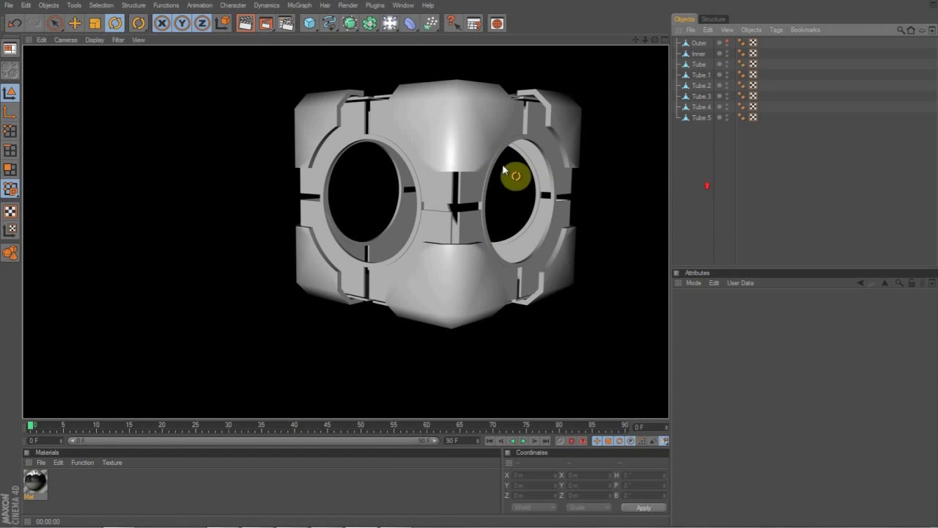
left_click(503, 168)
Merge all six tube rings into a single polygon object, removing the separate originals, and deselect it
left_click_drag(704, 122, 702, 63)
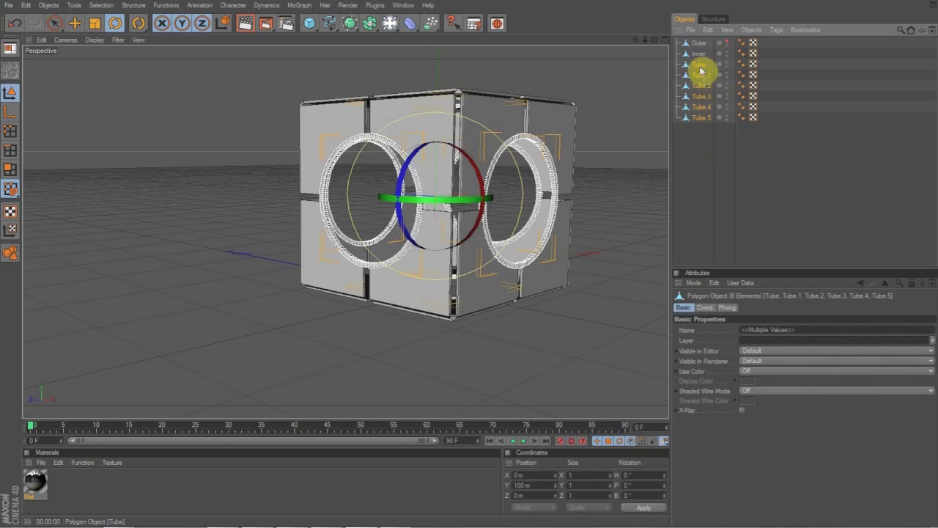
right_click(702, 86)
left_click(806, 310)
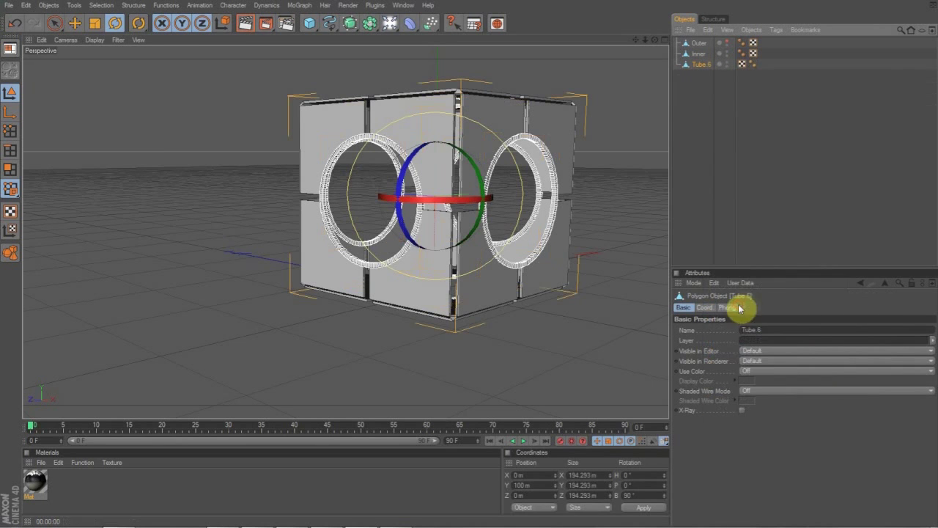
left_click(699, 151)
Duplicate the merged tube rings and scale the copy down uniformly to about 147 m inside the cube
left_click_drag(655, 40, 664, 96)
left_click_drag(612, 36, 619, 38)
left_click(697, 64)
left_click_drag(700, 68, 699, 93)
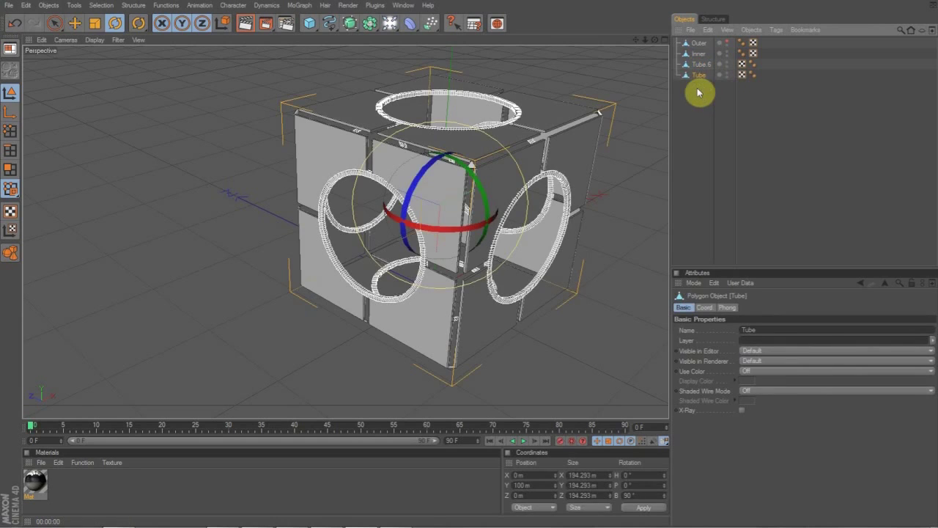
left_click(95, 23)
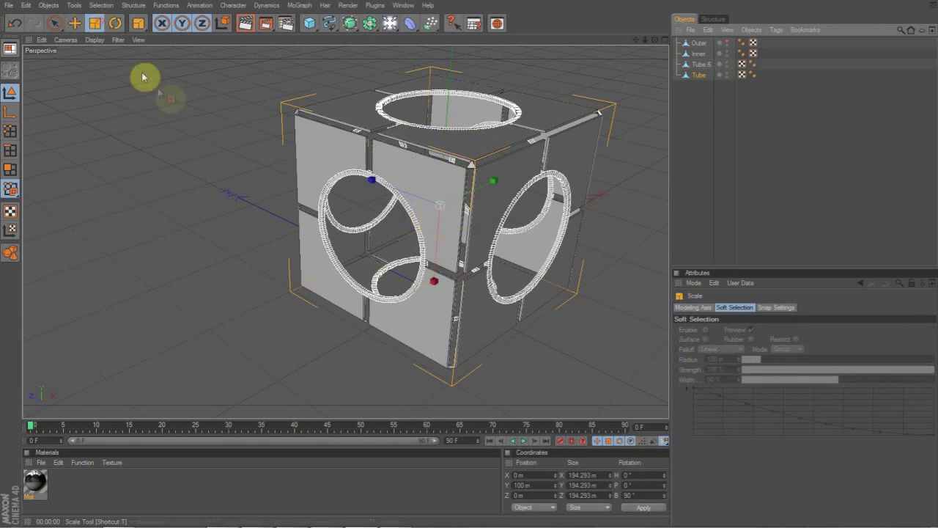
left_click_drag(173, 77, 135, 77)
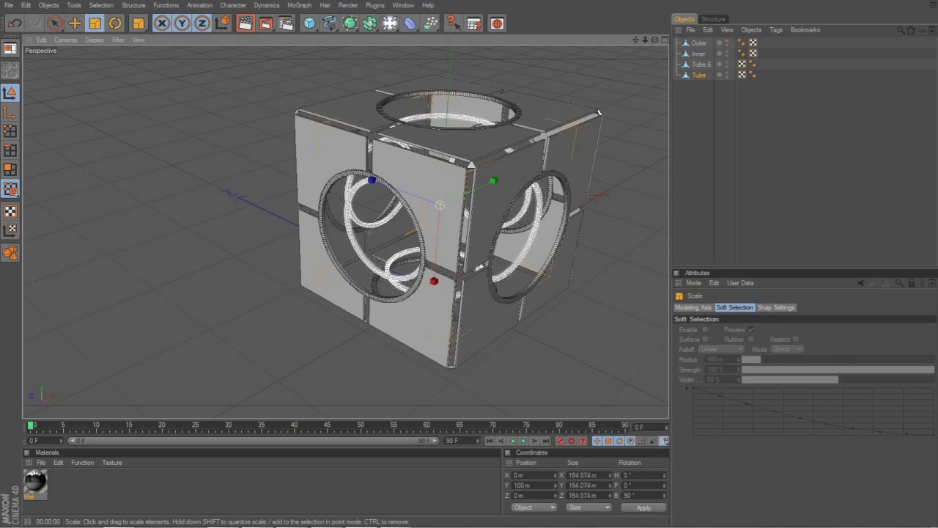
left_click(726, 86)
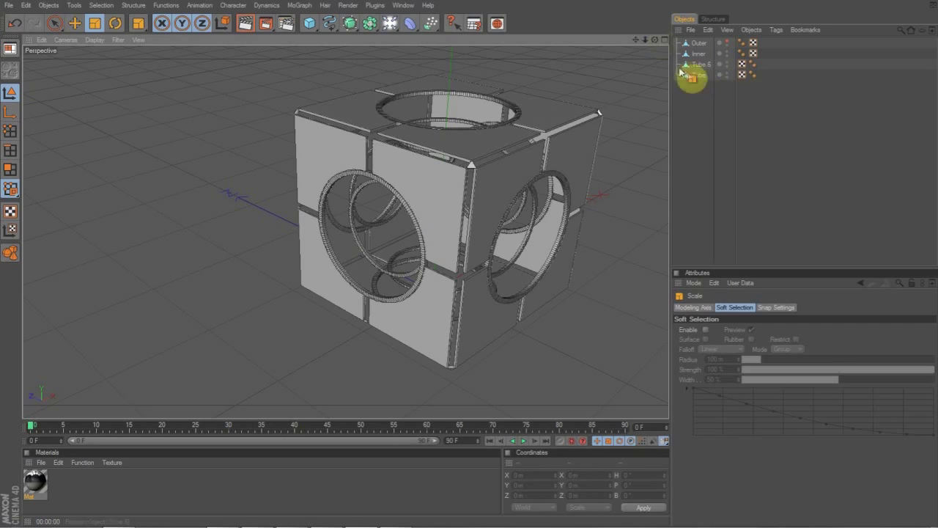
Rename the scaled-down ring copy as Second
double_click(700, 75)
type("Secomnd")
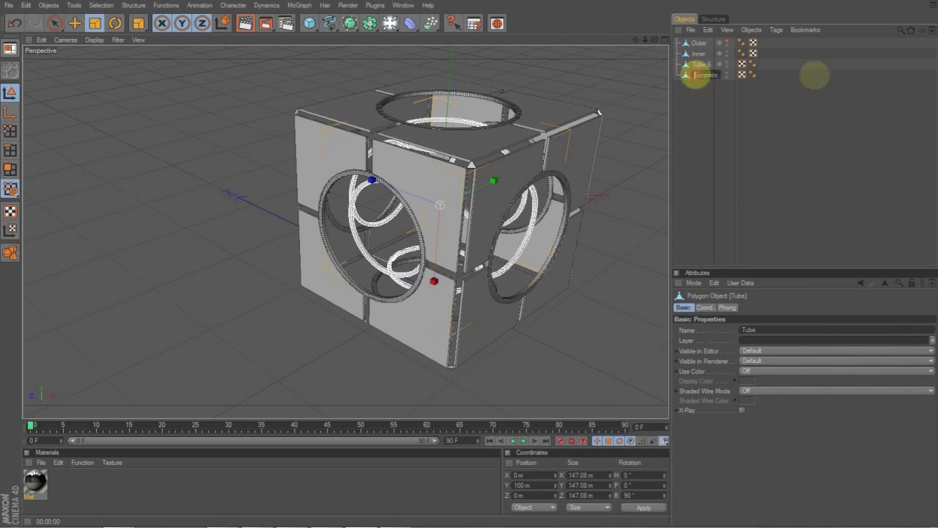
left_click_drag(695, 75, 841, 74)
type("Second")
key("Return")
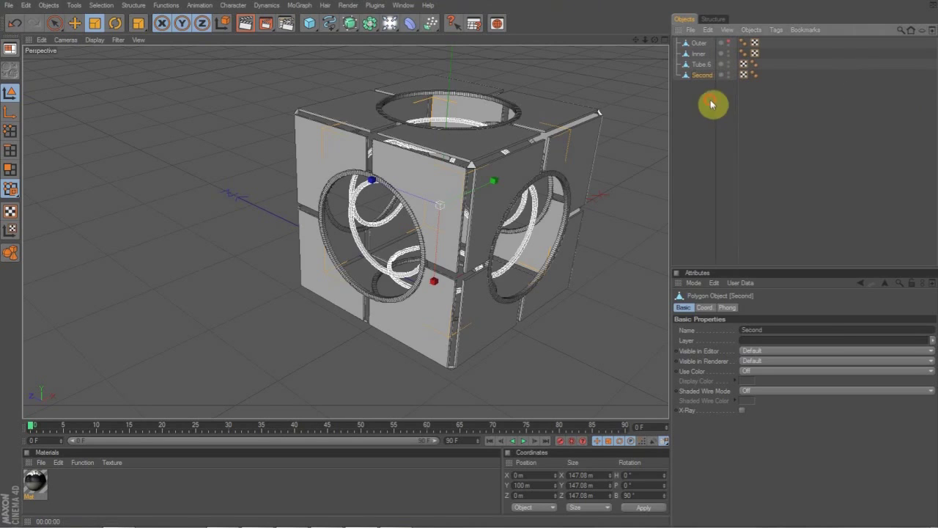
Unhide the Outer object in the viewport and check the inner rings against the full cube from several angles
left_click_drag(654, 39, 642, 59)
left_click(728, 41)
scroll(481, 143, "down", 2)
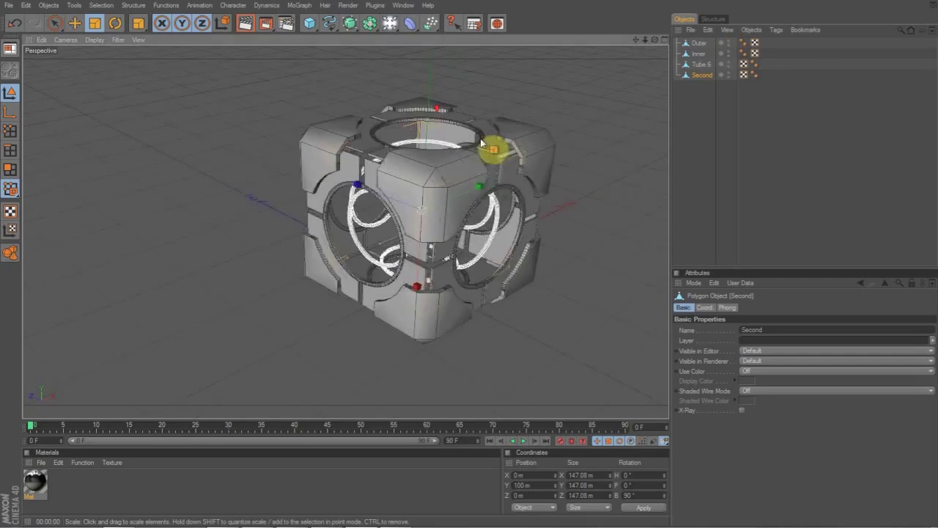
left_click_drag(655, 41, 601, 9)
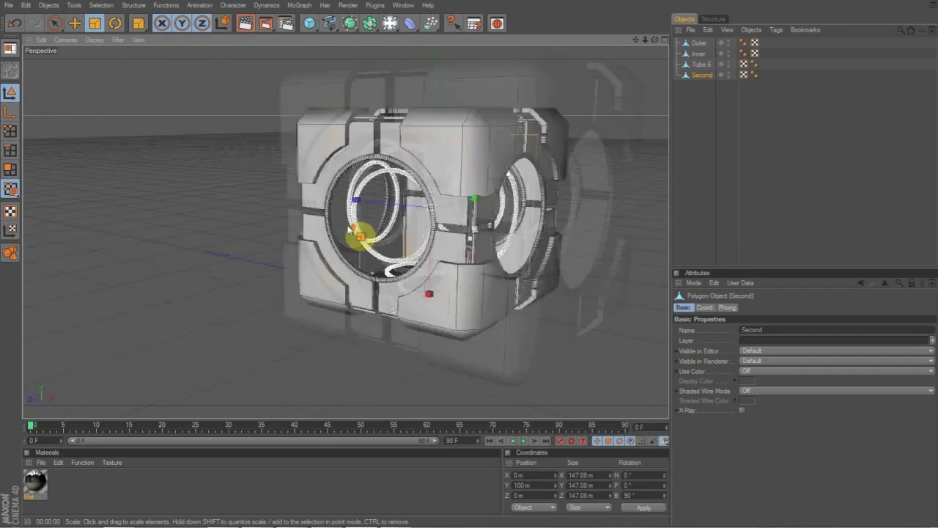
left_click_drag(350, 229, 571, 309)
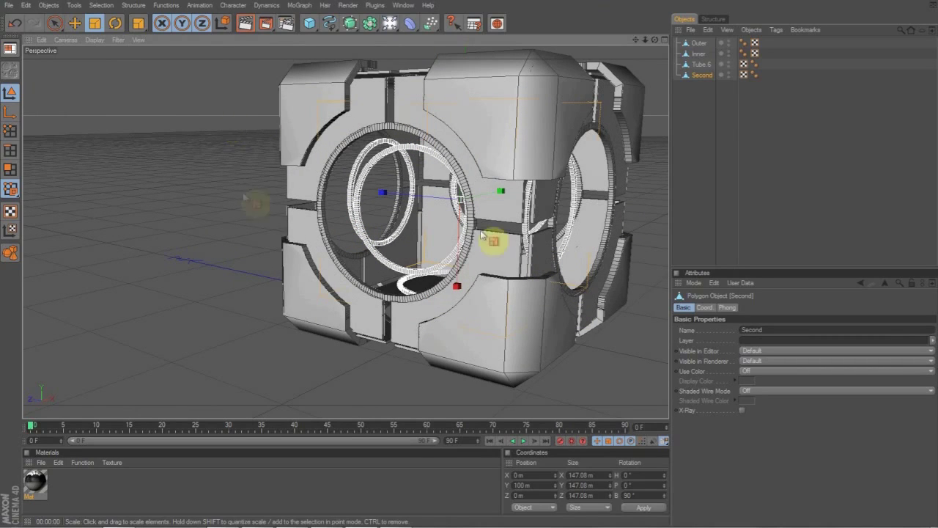
left_click_drag(654, 40, 806, 69)
Create two new materials and set the colour of Mat.1 to dark grey, RGB 43
double_click(59, 479)
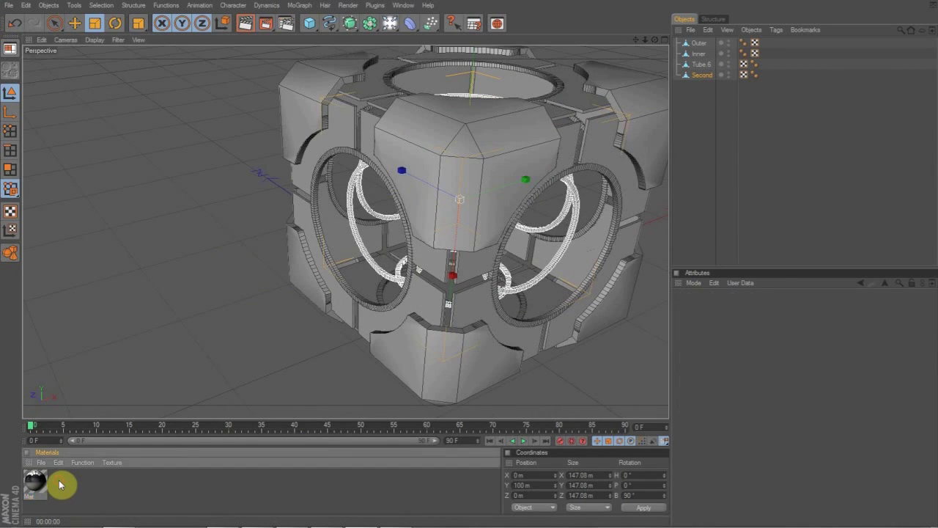
double_click(105, 480)
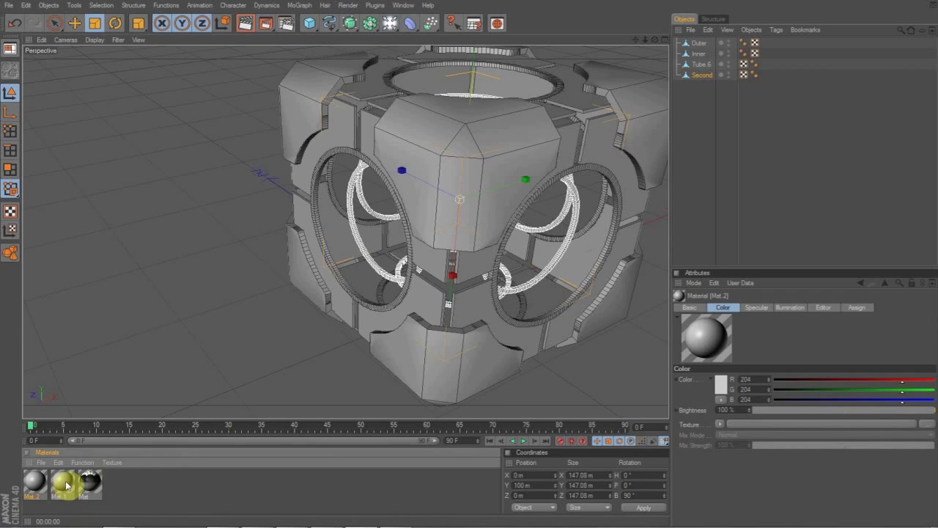
double_click(64, 480)
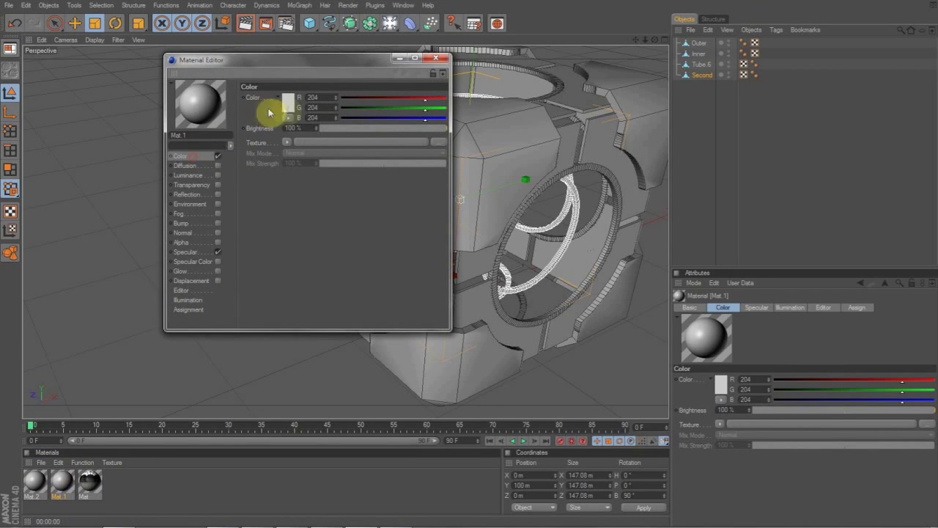
left_click(286, 108)
mouse_move(205, 113)
left_mouse_down()
mouse_move(195, 136)
mouse_move(198, 123)
left_mouse_up()
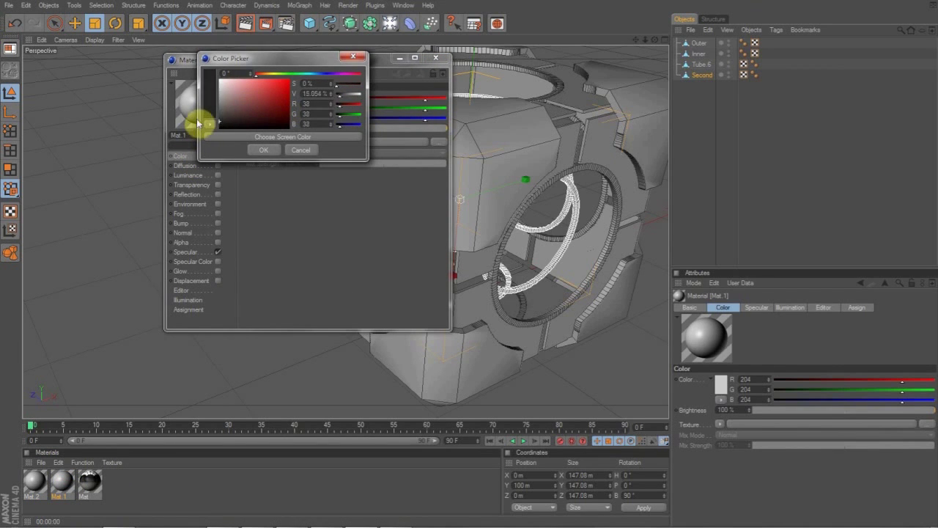
left_click(263, 149)
Enable reflection on the dark grey material with 10% brightness and a Fresnel texture at 15% mix strength
left_click(217, 194)
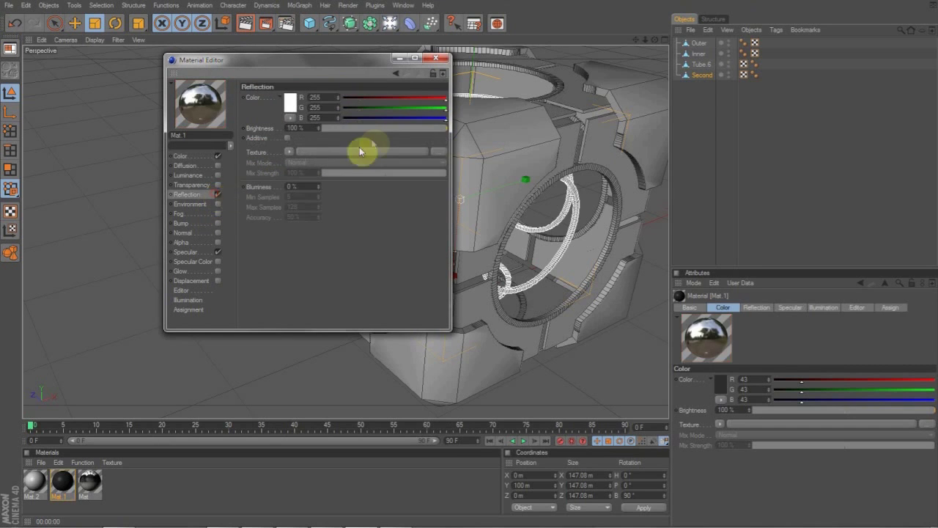
left_click(334, 129)
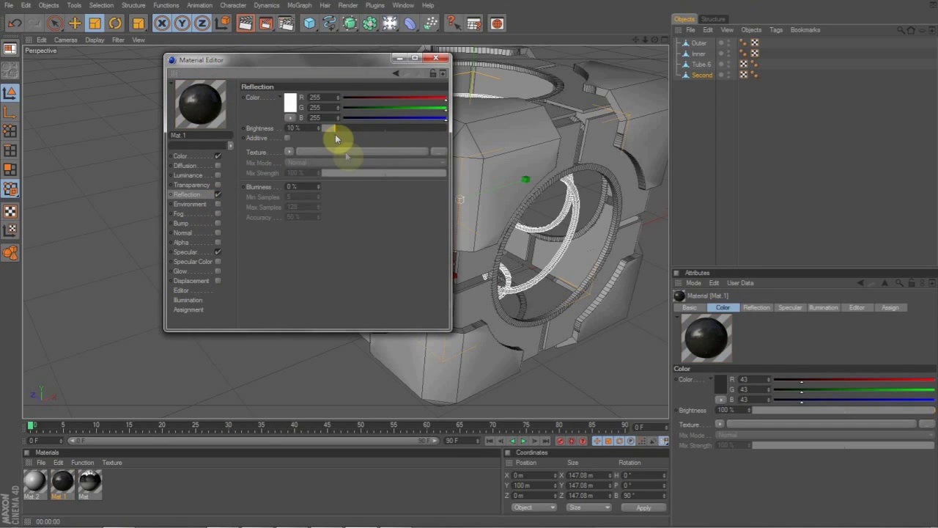
left_click(290, 152)
left_click(304, 263)
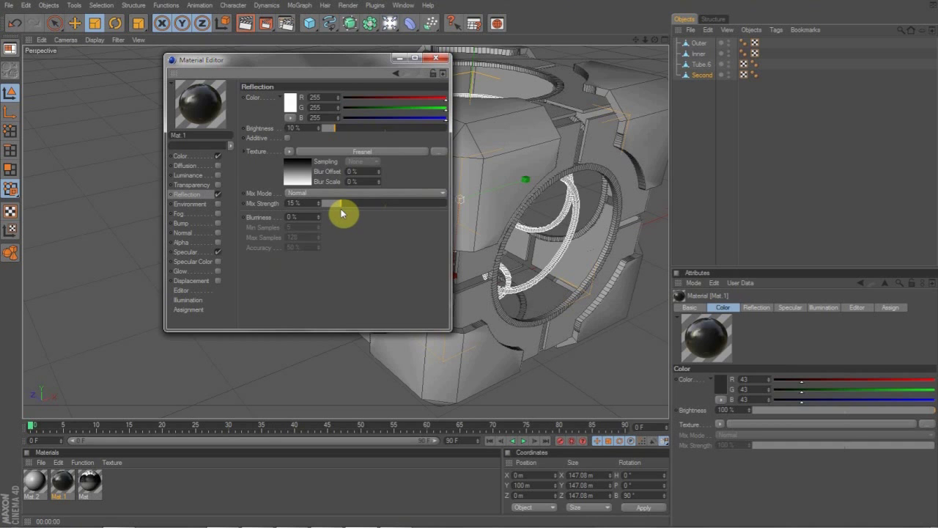
left_click(436, 58)
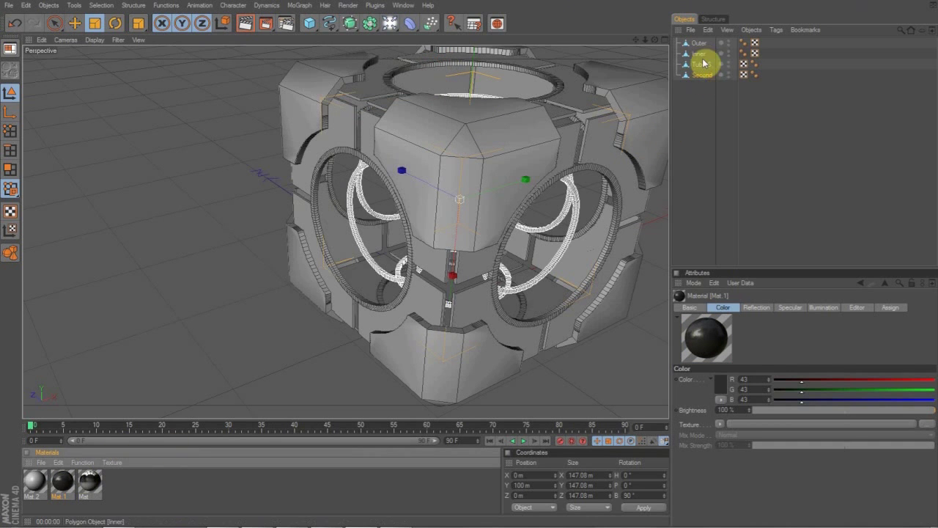
Set the colour of the other new material, Mat.2, to white, RGB 255
left_click(702, 74)
double_click(41, 482)
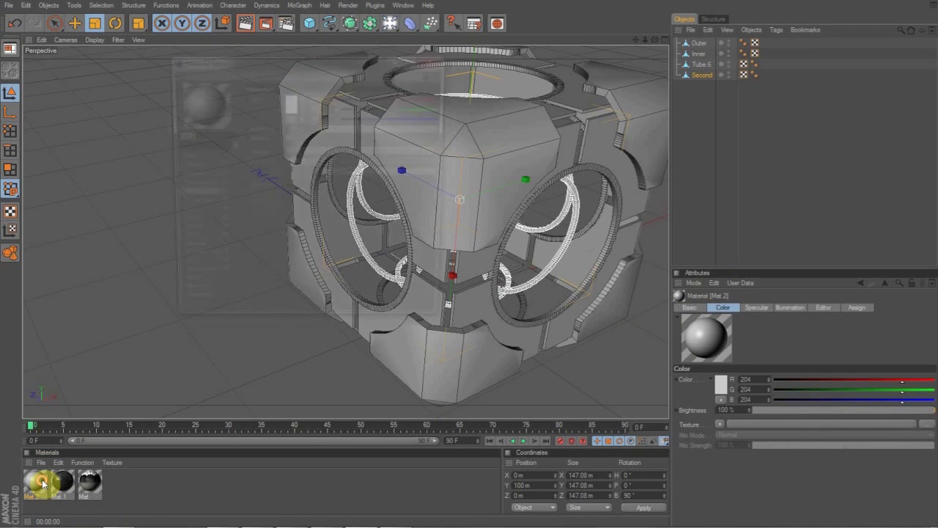
left_click(188, 157)
left_click(293, 105)
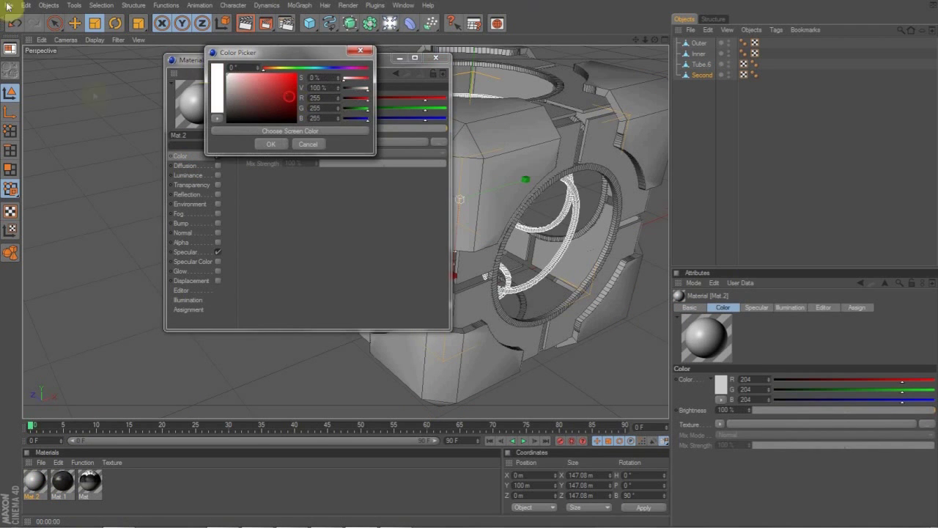
left_click(268, 144)
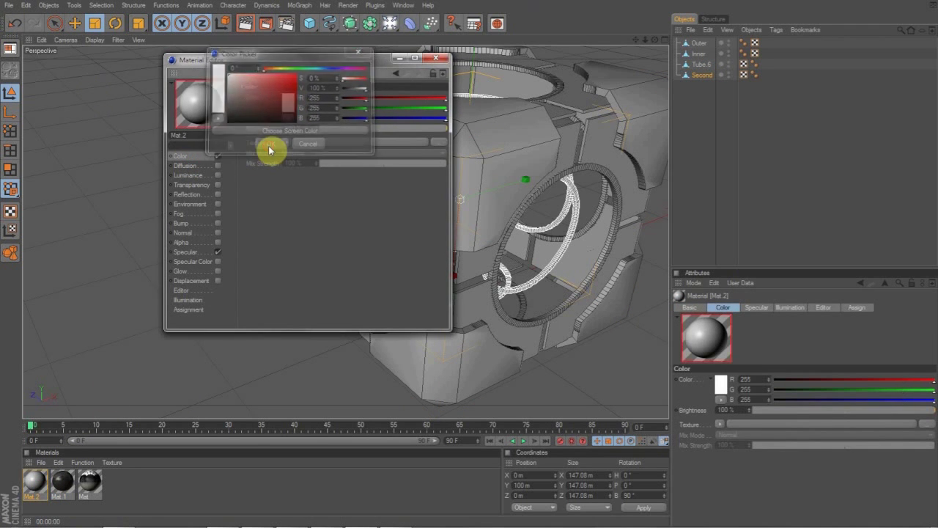
Enable reflection on the white material with 10% brightness and a Fresnel texture at 15% mix strength
left_click(218, 195)
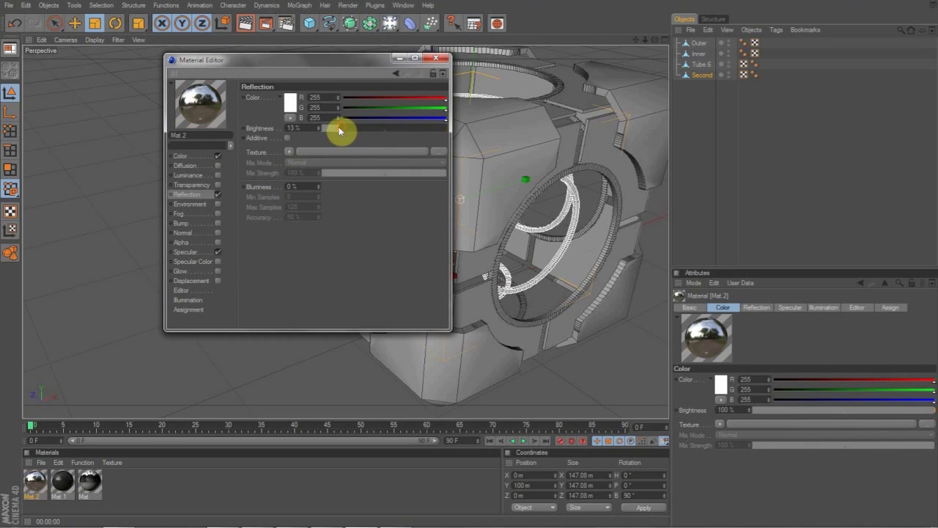
left_click(289, 152)
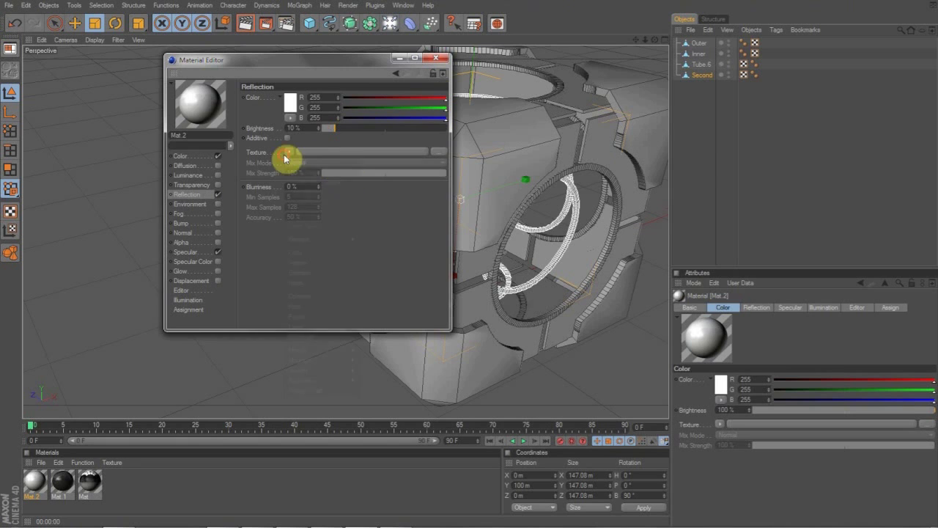
left_click(301, 261)
left_click_drag(351, 205, 336, 206)
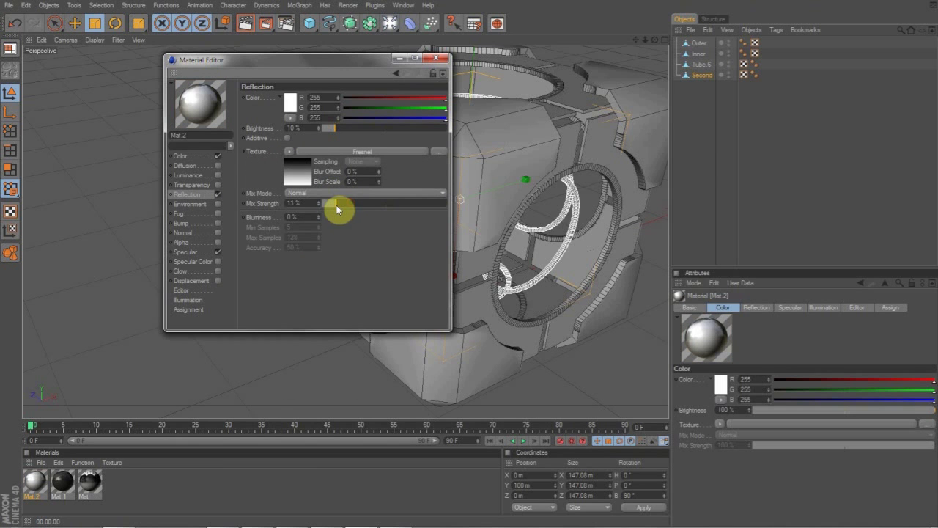
left_click(435, 58)
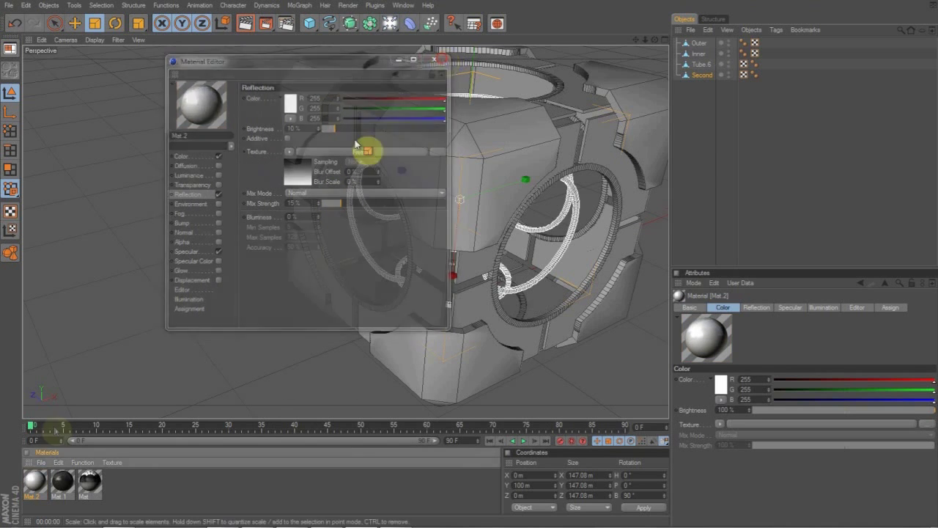
Add a sphere and set its Y position to 100 m to centre it inside the cube
left_click(699, 44)
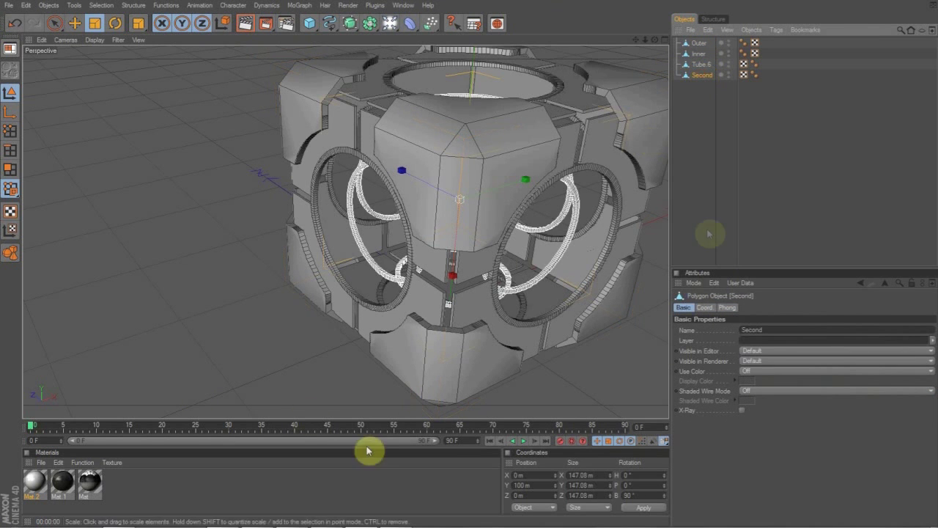
left_click(720, 103)
scroll(603, 192, "down", 3)
scroll(584, 195, "up", 3)
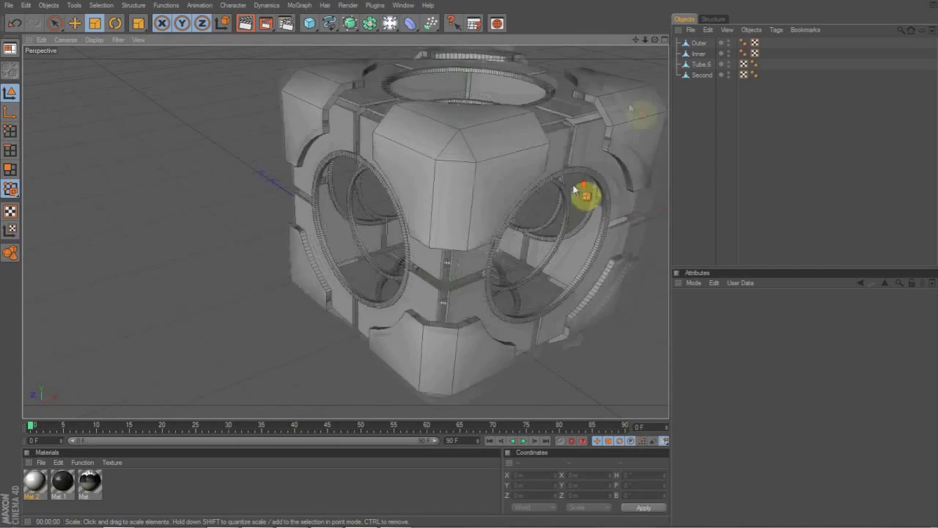
left_click_drag(636, 39, 716, 122)
scroll(619, 87, "down", 3)
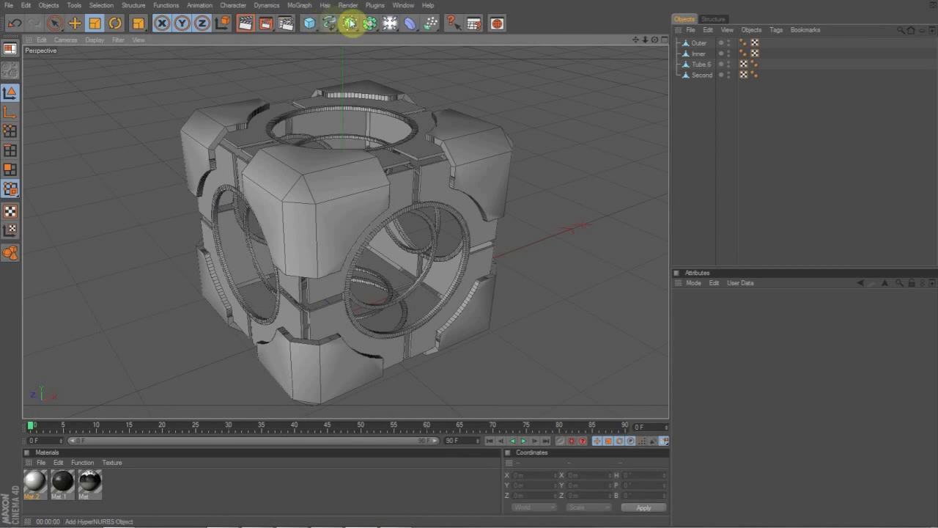
left_click_drag(310, 23, 370, 30)
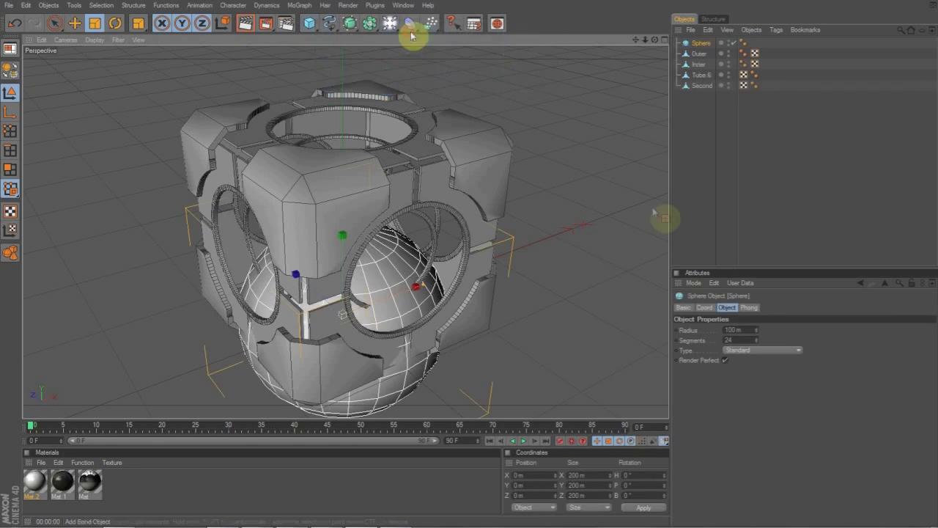
left_click(535, 485)
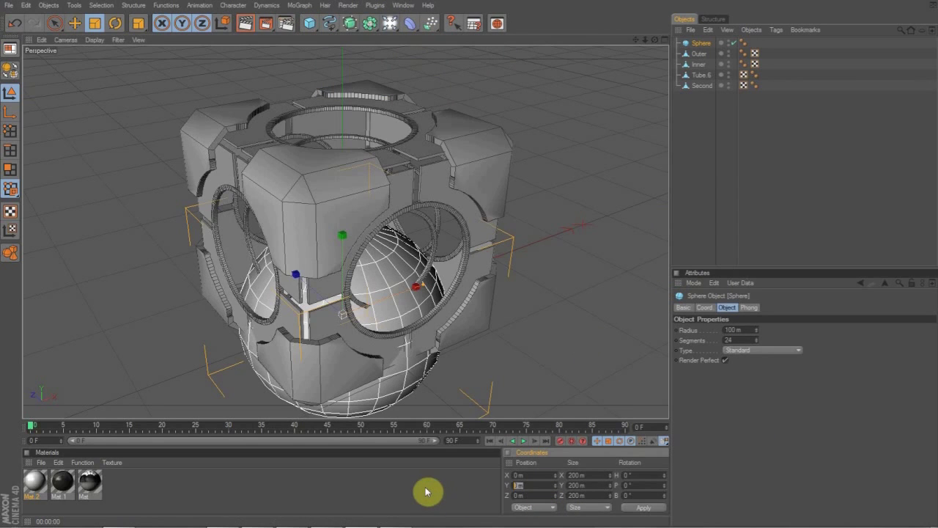
type("100")
key("Return")
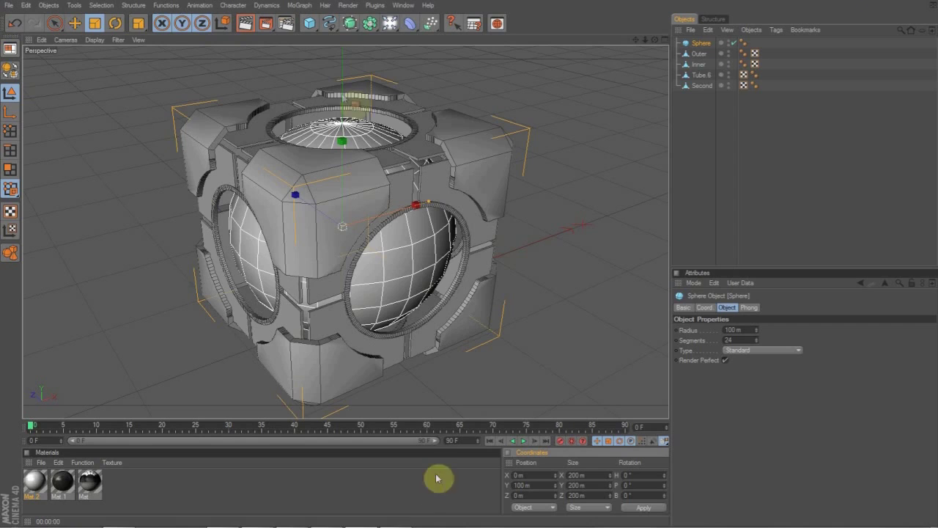
Scale the sphere down uniformly to a radius of about 83.55 m so it fits within the rings
mouse_move(654, 40)
left_mouse_down()
mouse_move(682, 19)
mouse_move(704, 22)
mouse_move(655, 39)
left_mouse_up()
left_click(611, 176)
left_click_drag(612, 178, 586, 179)
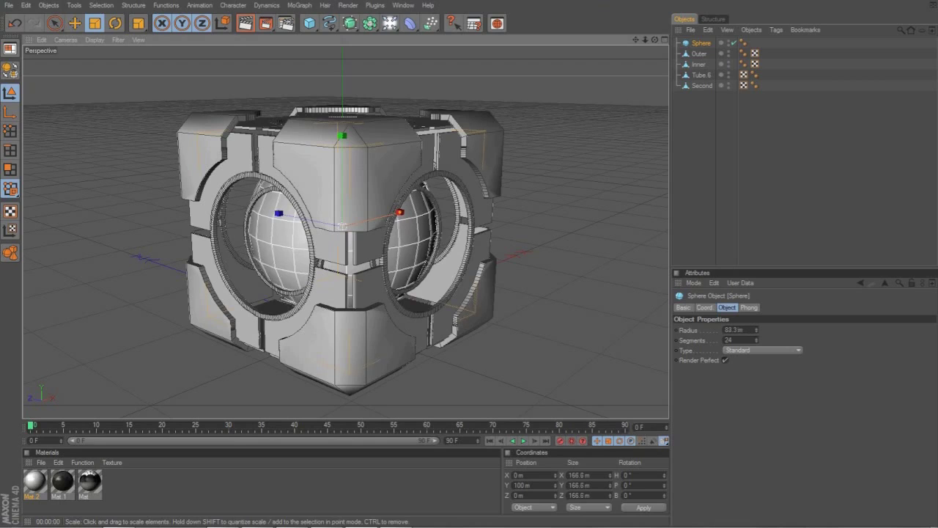
left_click_drag(586, 180, 584, 180)
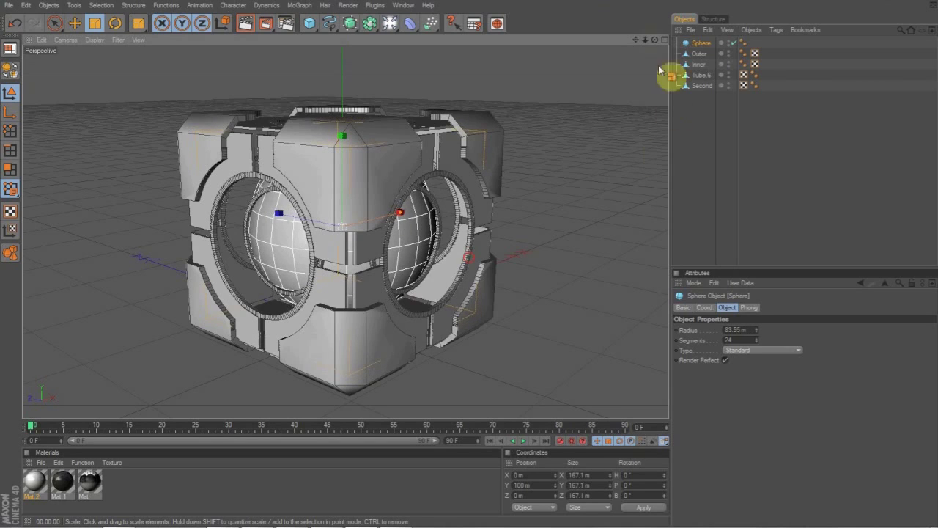
Raise the sphere's segments to 161 and render the view to check it
mouse_move(654, 40)
left_mouse_down()
mouse_move(638, 44)
mouse_move(645, 59)
mouse_move(656, 52)
mouse_move(586, 22)
mouse_move(612, 21)
mouse_move(641, 47)
left_mouse_up()
left_click_drag(759, 341, 758, 342)
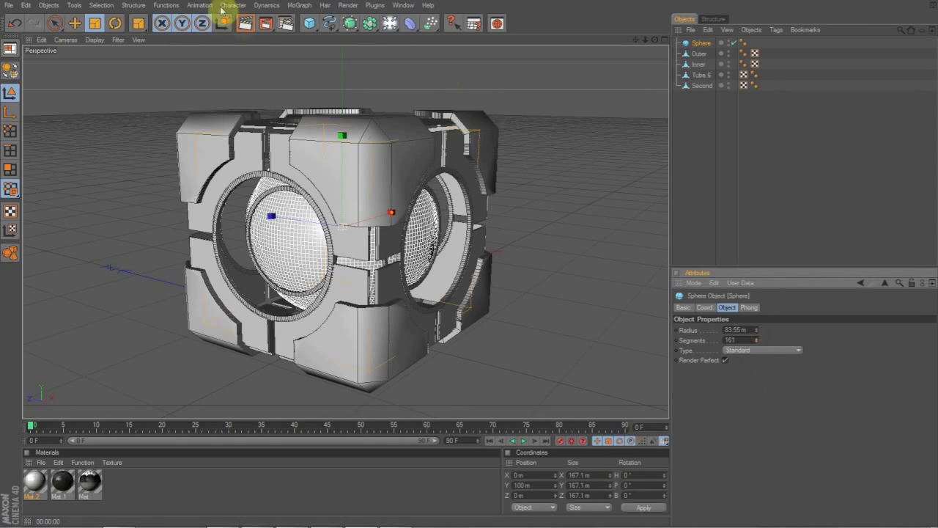
left_click(245, 22)
Create a new material and set its colour to light green with RGB 122, 235, 102
double_click(121, 487)
left_click(38, 484)
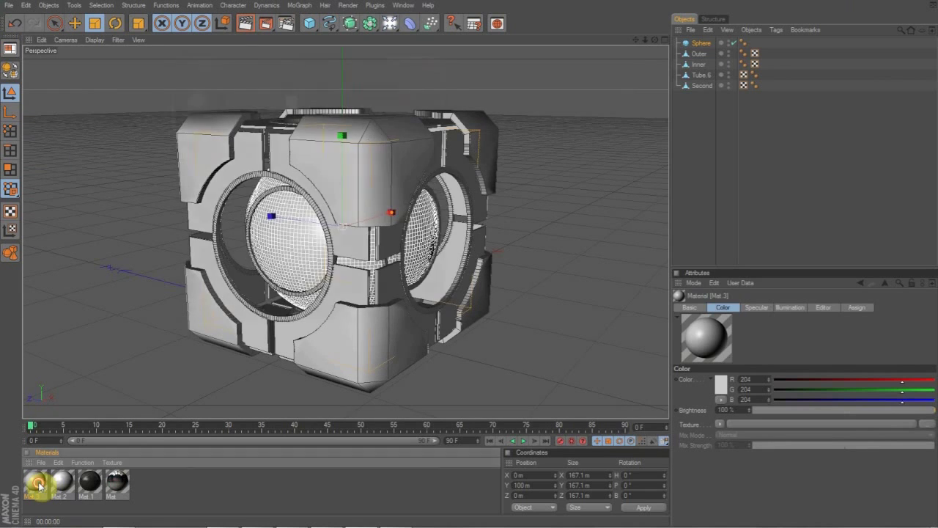
double_click(38, 484)
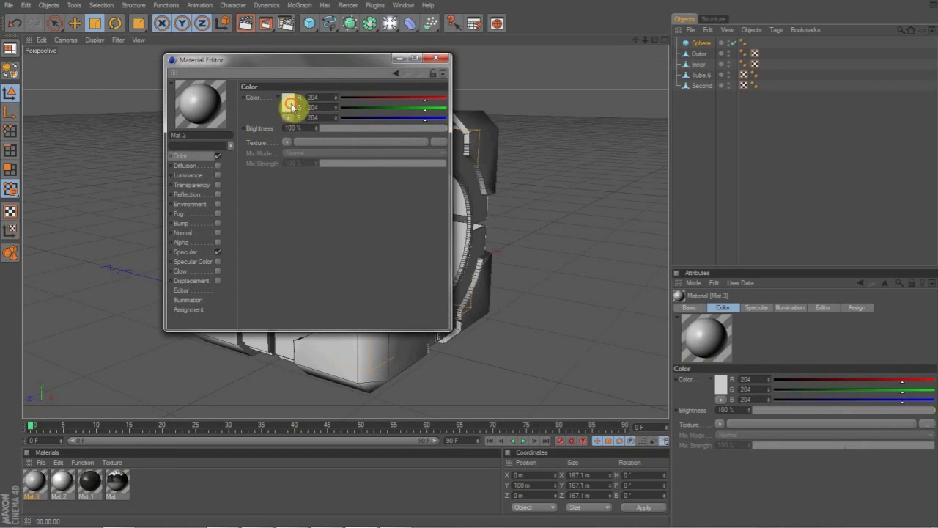
left_click(290, 104)
left_click_drag(287, 71, 266, 82)
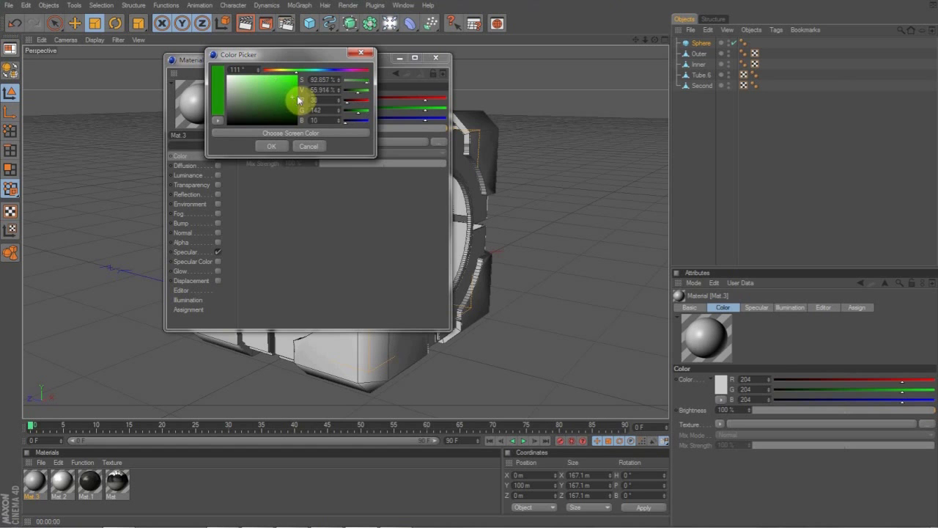
left_click_drag(304, 100, 304, 95)
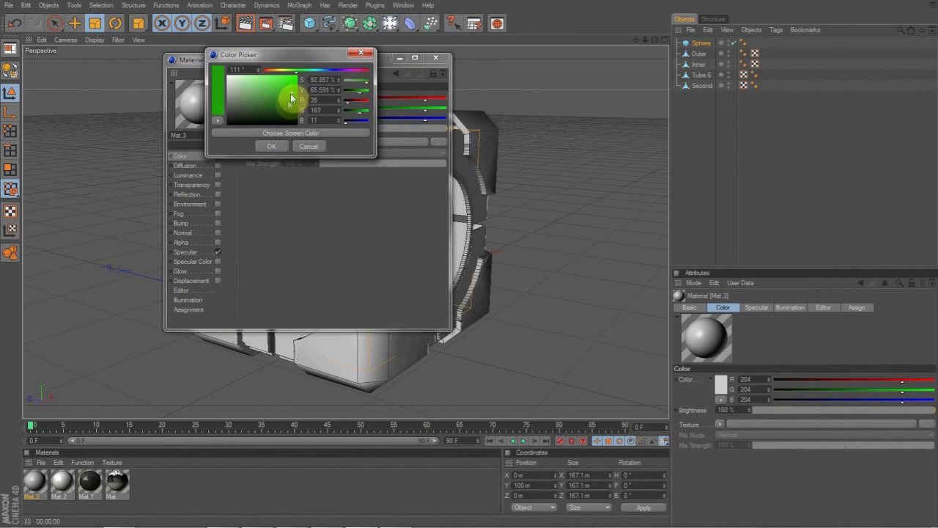
left_click_drag(277, 83, 269, 83)
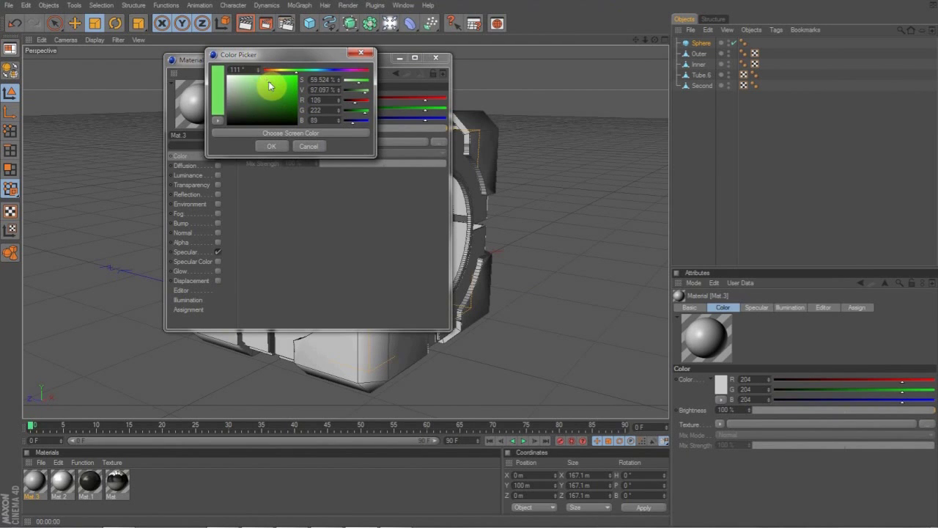
left_click(272, 145)
Enable transparency on the green material with 60% brightness and a refraction of 1.5
left_click(218, 185)
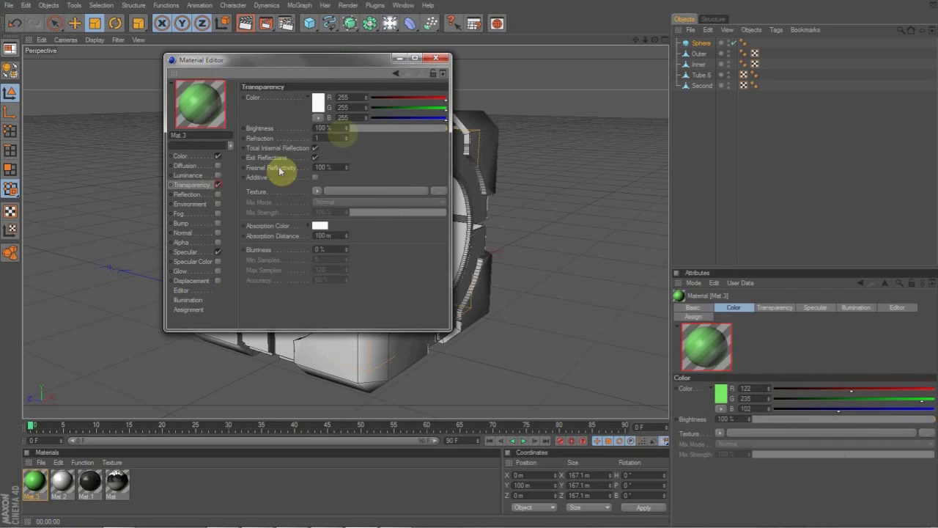
left_click_drag(408, 130, 430, 131)
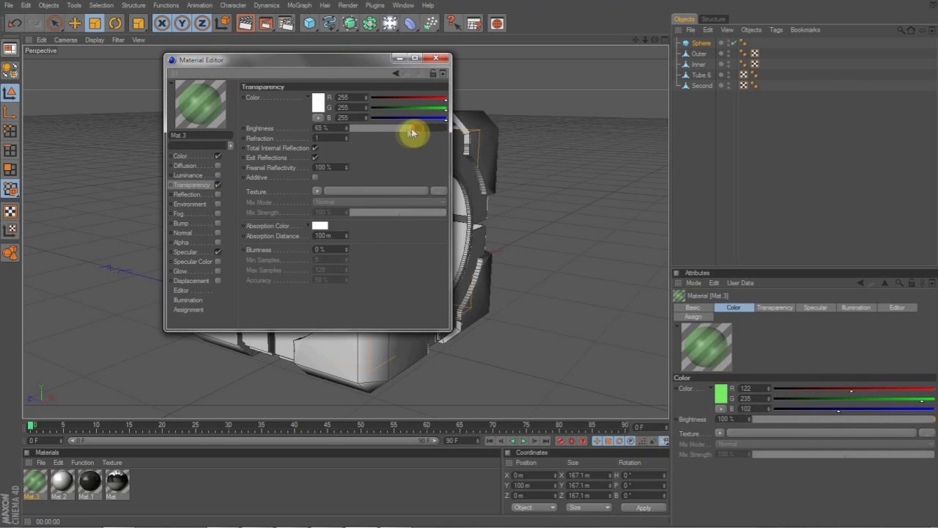
left_click_drag(405, 129, 408, 132)
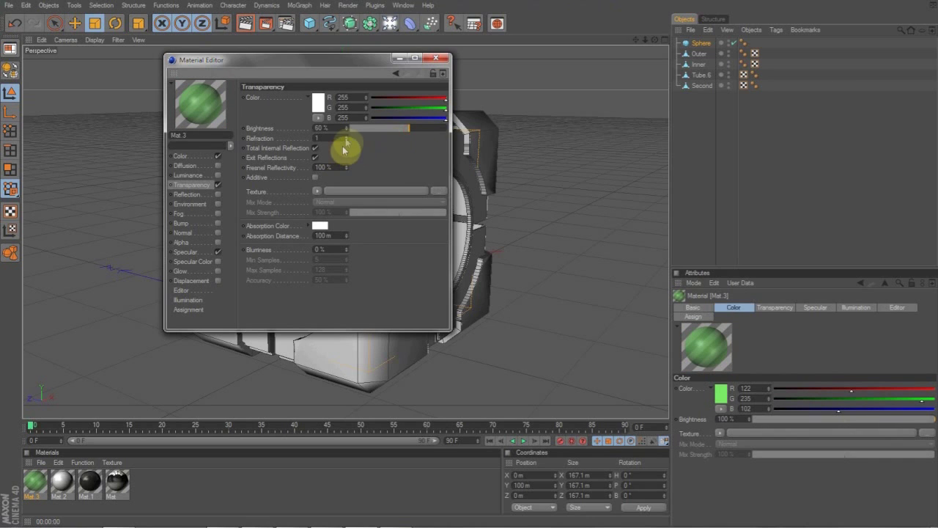
left_click_drag(346, 139, 350, 137)
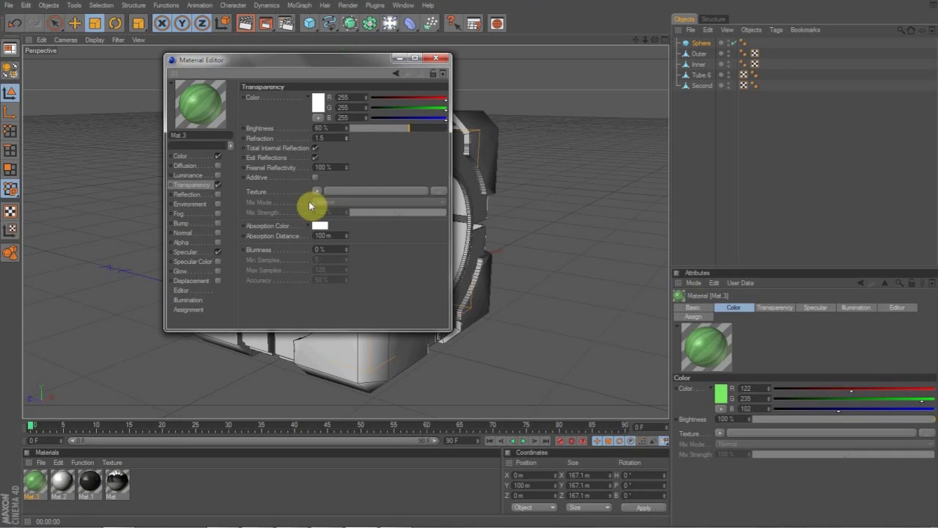
Enable reflection on the green material at 50% brightness with a light blue colour of about RGB 141, 219, 255
left_click(198, 194)
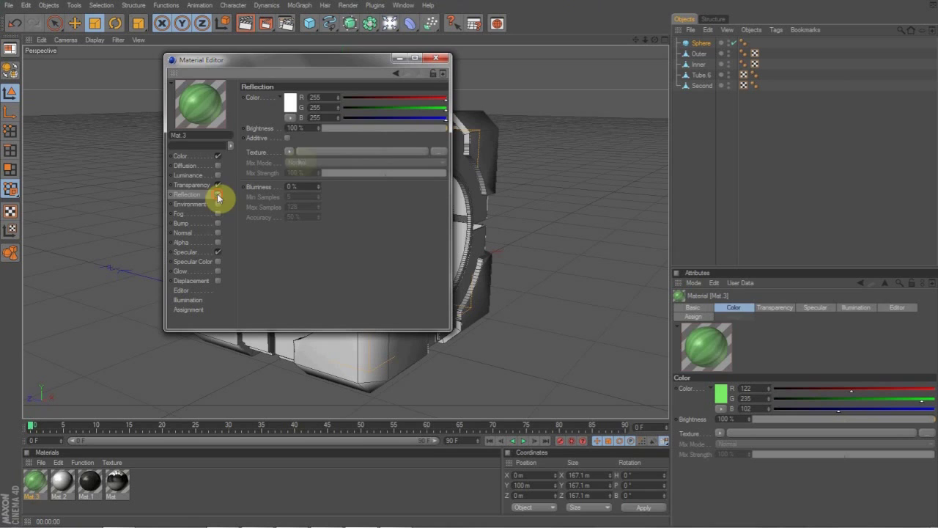
left_click(218, 194)
left_click_drag(434, 129, 388, 132)
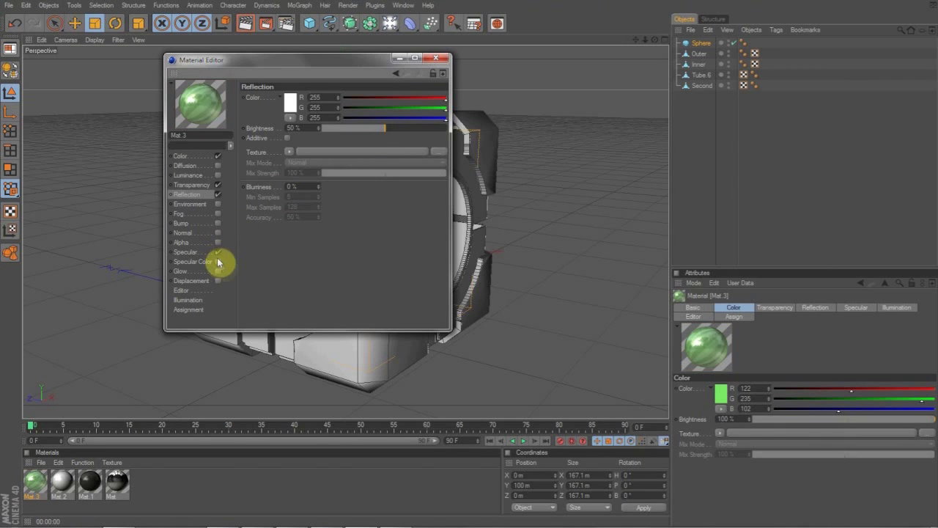
left_click(290, 102)
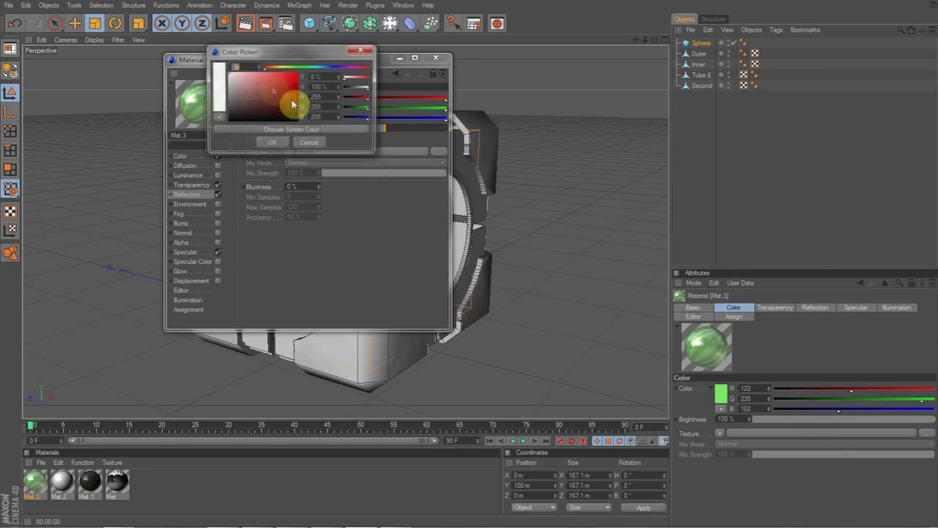
left_click_drag(278, 67, 258, 72)
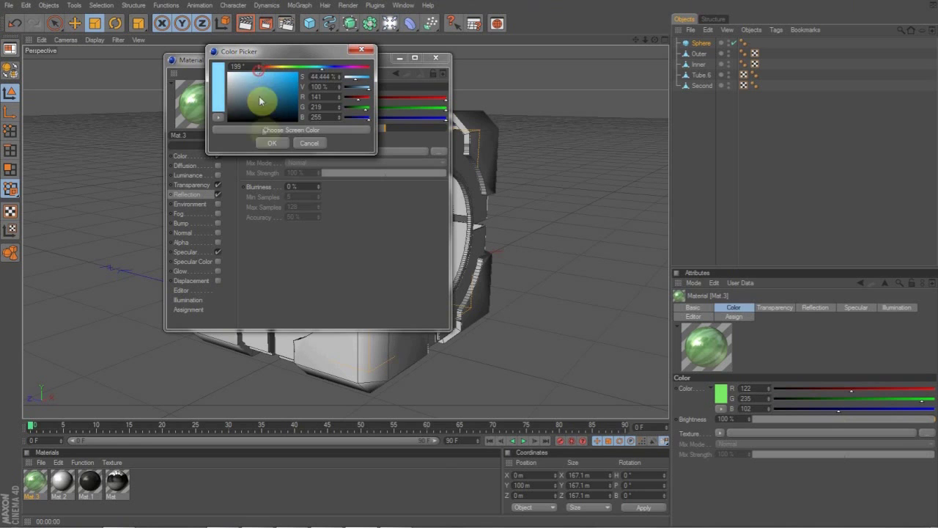
left_click(272, 143)
Set the green material's transparency colour to turquoise with RGB 115, 255, 227 and close the material editor
left_click(197, 186)
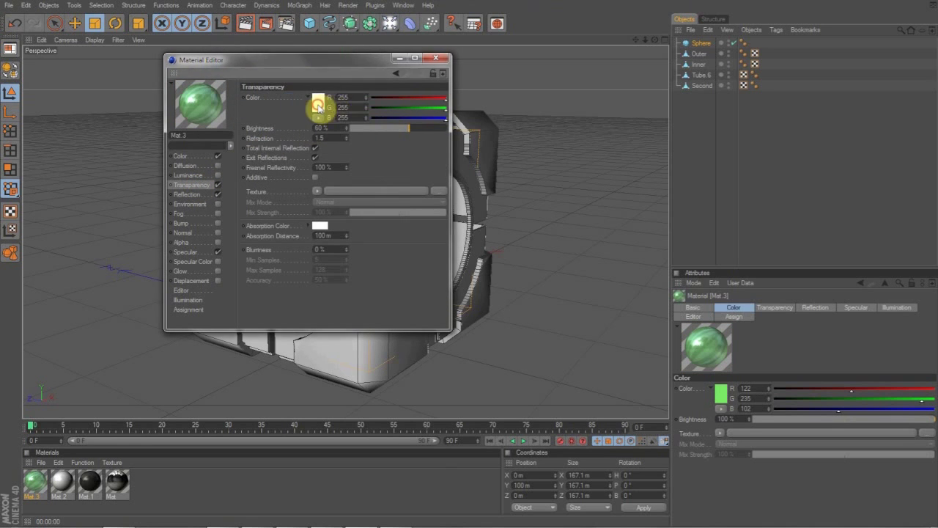
left_click(317, 106)
left_click(342, 72)
left_click_drag(342, 73, 337, 73)
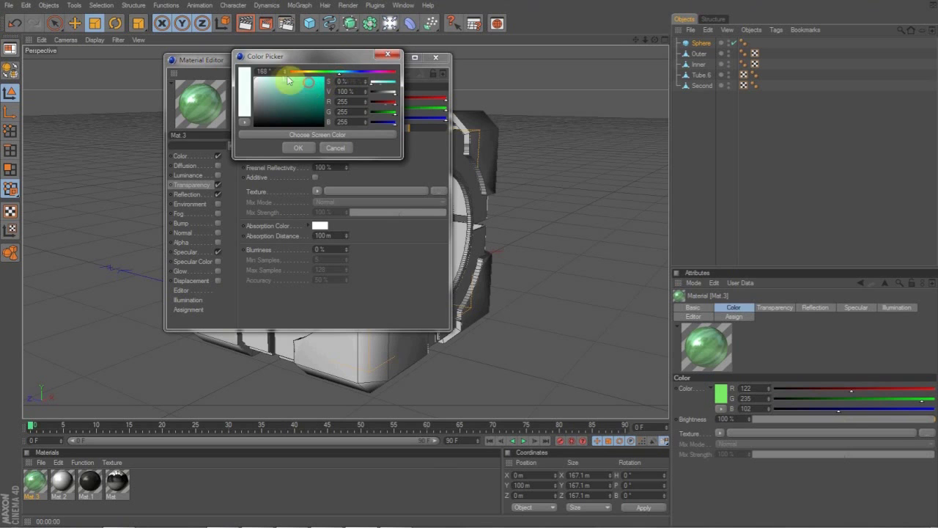
left_click(297, 75)
left_click(303, 147)
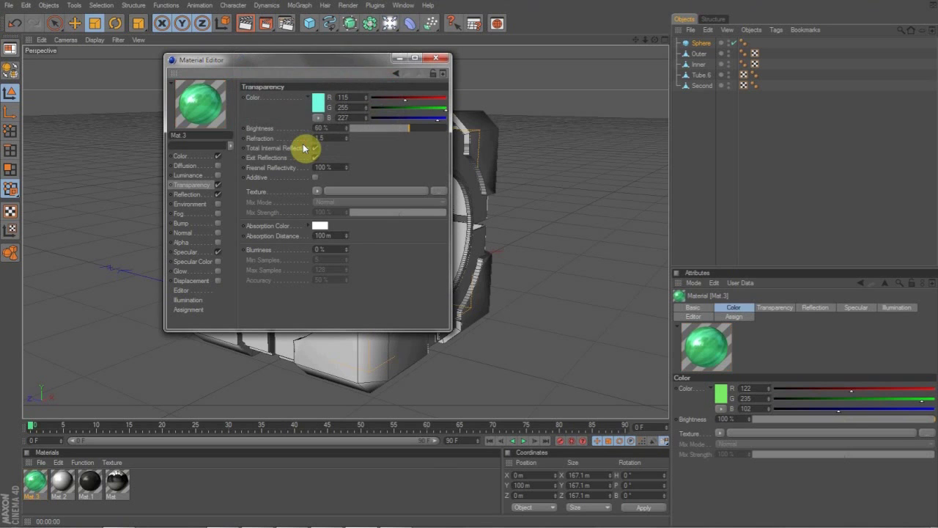
left_click(436, 57)
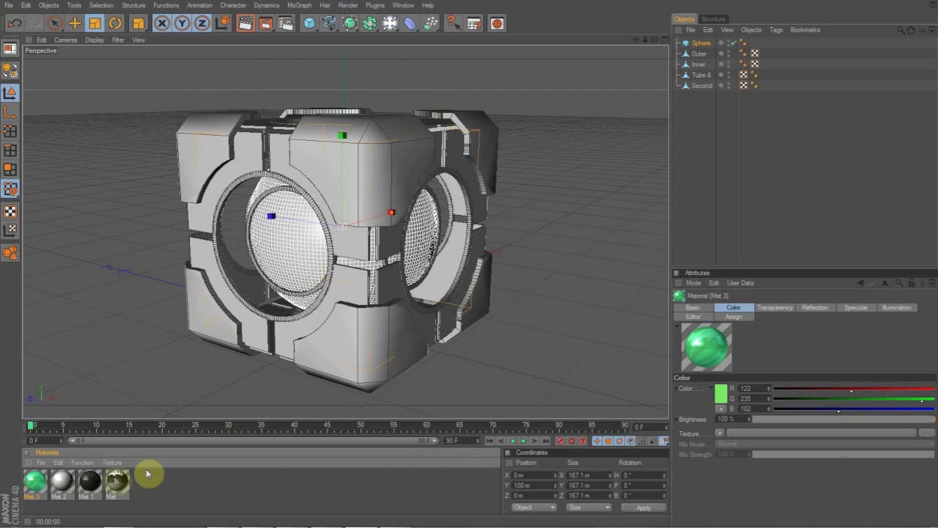
Apply Mat.2 to the Outer and Inner objects, Mat.1 to Tube.6 and Mat to the Second object
left_click_drag(61, 481, 698, 55)
left_click_drag(63, 481, 701, 65)
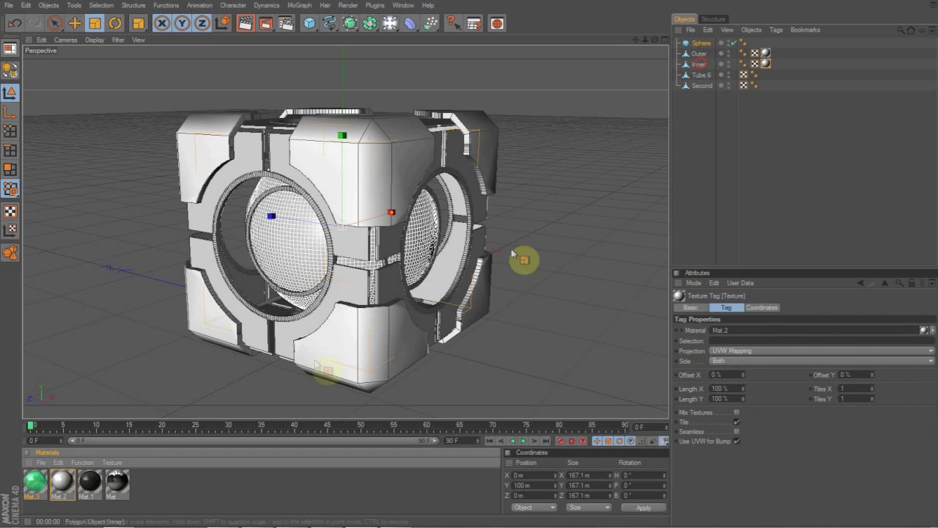
left_click_drag(107, 482, 705, 77)
left_click_drag(123, 484, 708, 89)
left_click_drag(29, 490, 701, 47)
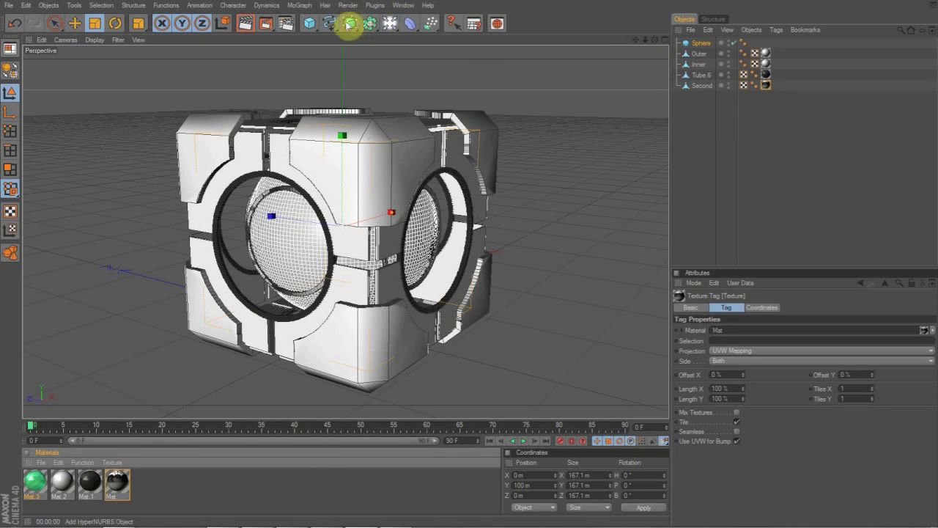
Add a light and move it above and beside the cube to about X -165 m, Y 261 m, Z 121 m
left_click_drag(389, 20, 431, 35)
scroll(408, 178, "down", 3)
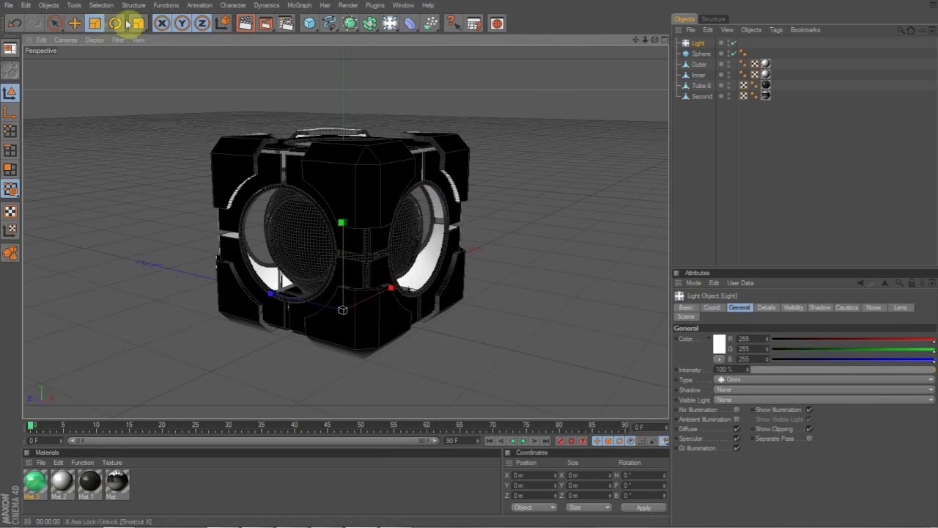
left_click(76, 22)
left_click_drag(350, 241, 343, 39)
left_click_drag(297, 118, 133, 113)
left_click_drag(247, 111, 140, 115)
scroll(245, 143, "down", 2)
scroll(245, 144, "down", 2)
left_click_drag(112, 146, 229, 123)
left_click_drag(449, 249, 440, 250)
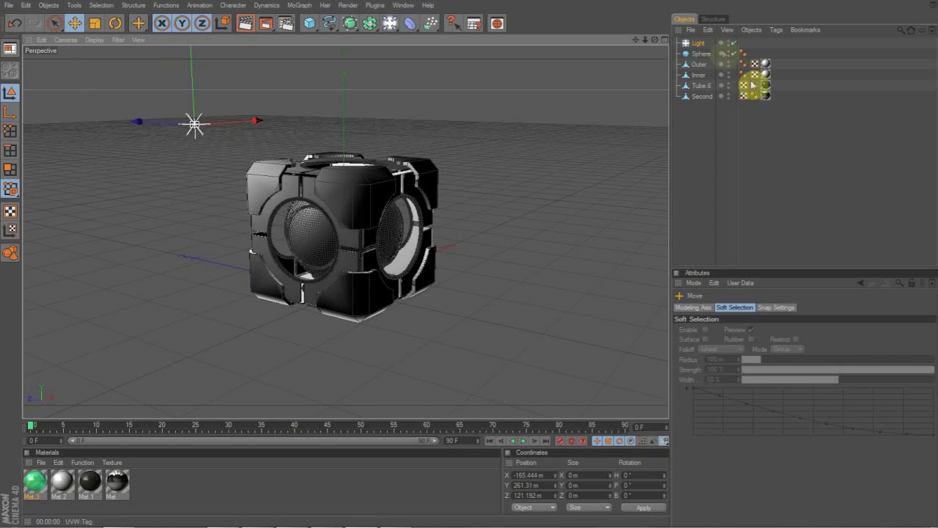
Set the light's shadow to Shadow Maps (Soft) and render the view to check it
left_click(700, 42)
left_click(754, 390)
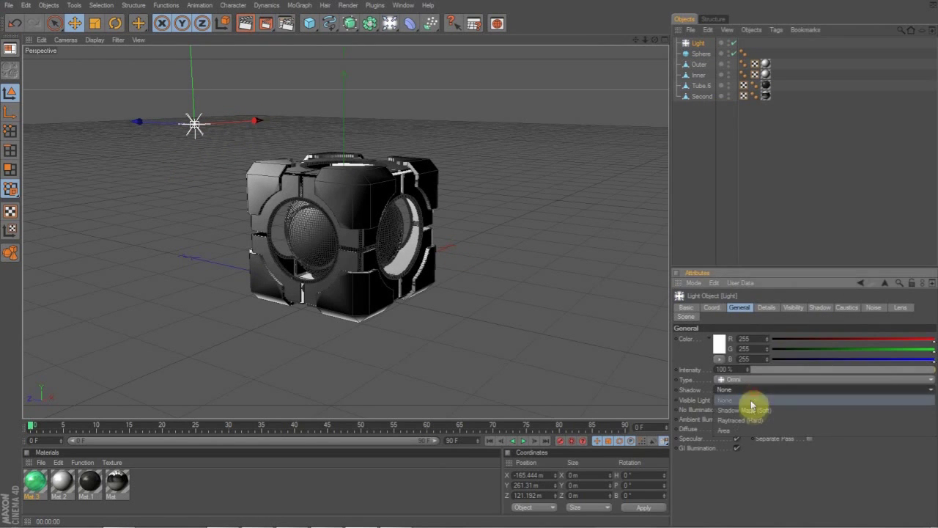
left_click(754, 411)
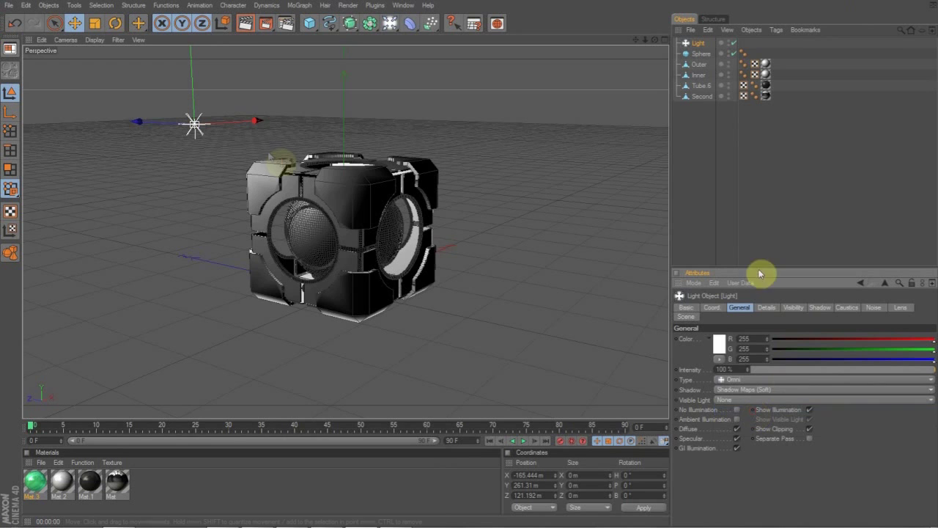
left_click(246, 25)
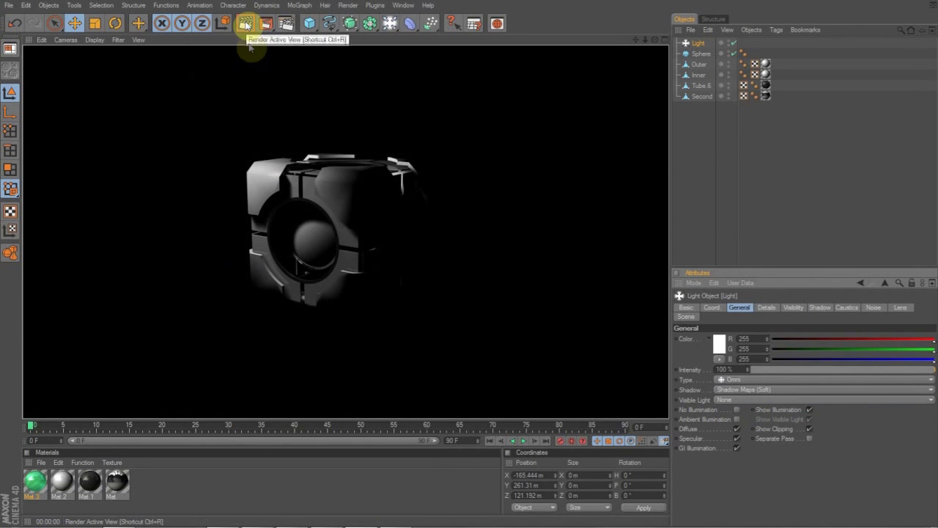
left_click(456, 155)
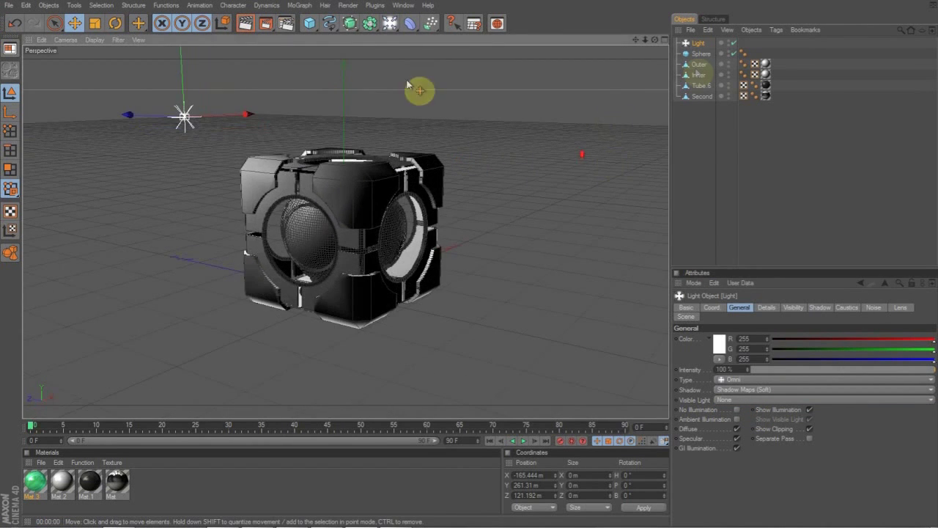
Duplicate the light and move the copy to the cube's other side at about X -59 m, Z -236 m
left_click_drag(703, 44, 699, 137)
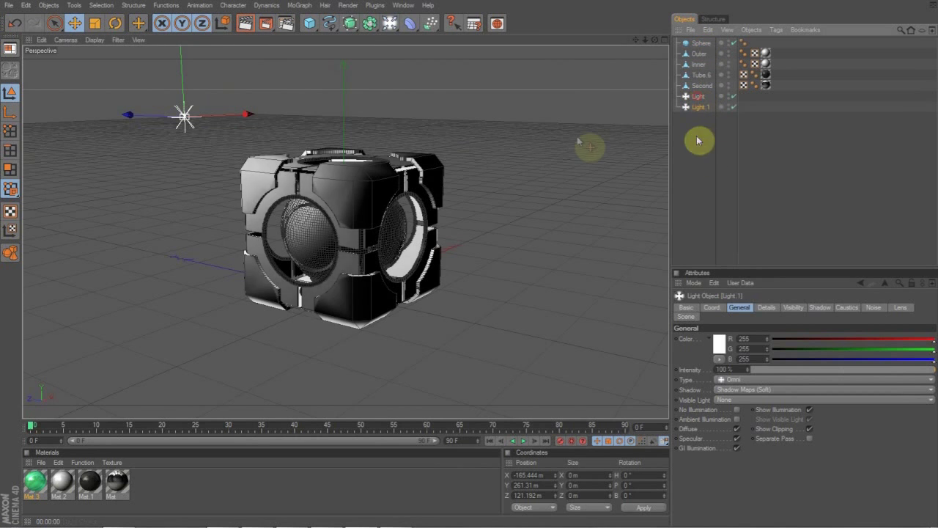
left_click_drag(133, 116, 372, 123)
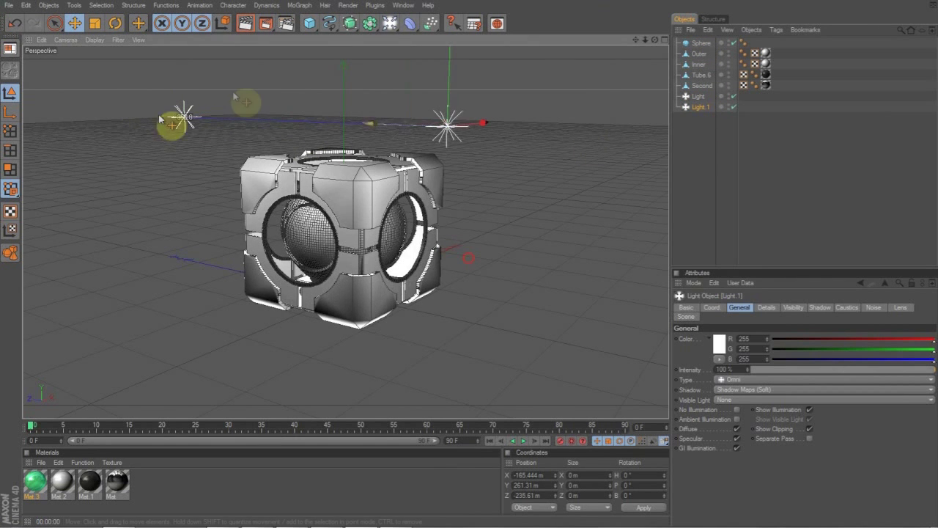
left_click_drag(483, 123, 523, 119)
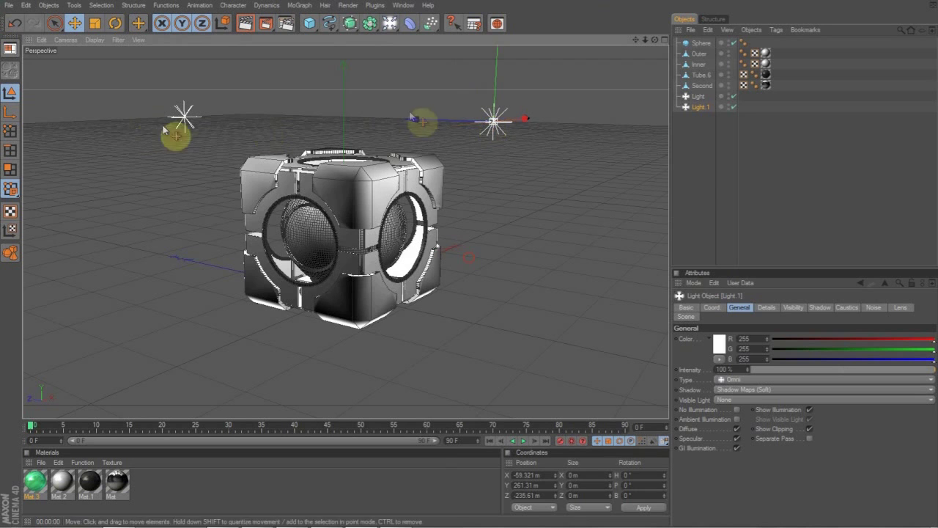
Raise both lights together by about 8.6 m and render the view to check the lighting
left_click(682, 98)
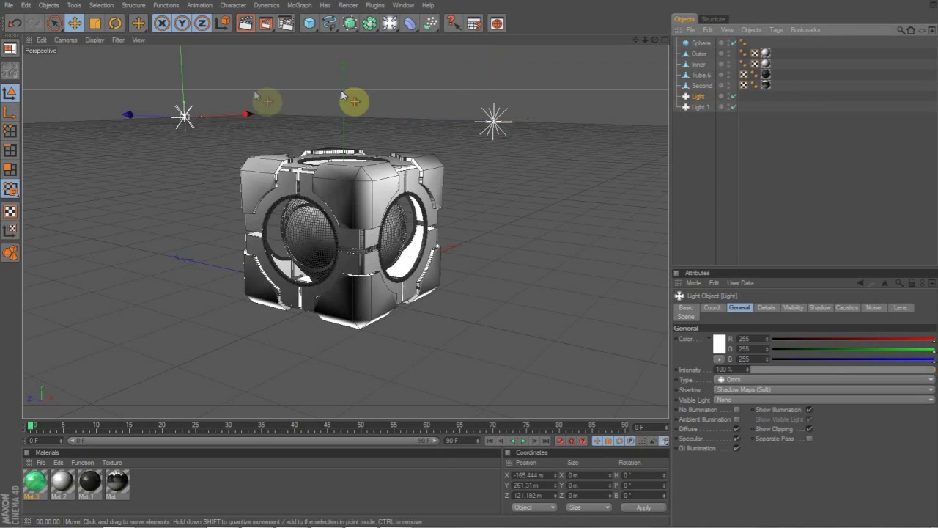
left_click(700, 107, "ctrl")
mouse_move(326, 88)
left_mouse_down()
mouse_move(326, 11)
mouse_move(326, 85)
left_mouse_up()
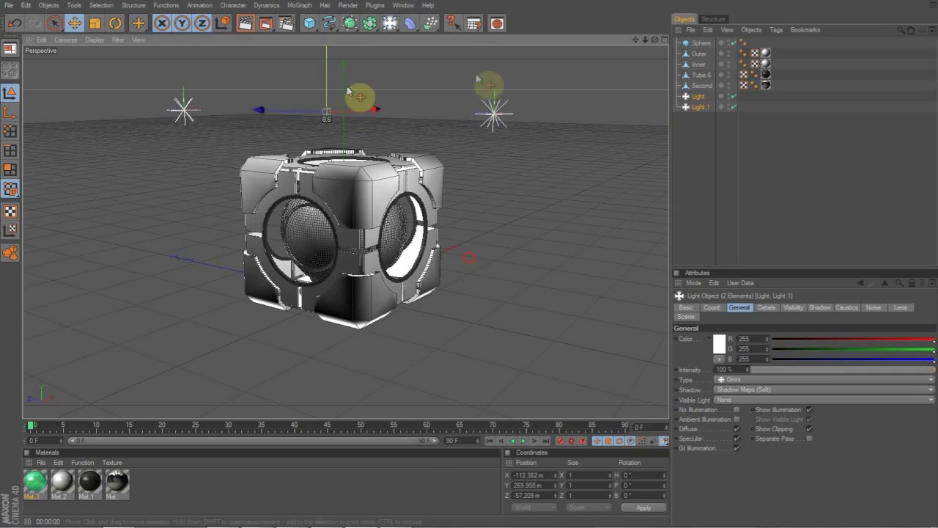
left_click(692, 120)
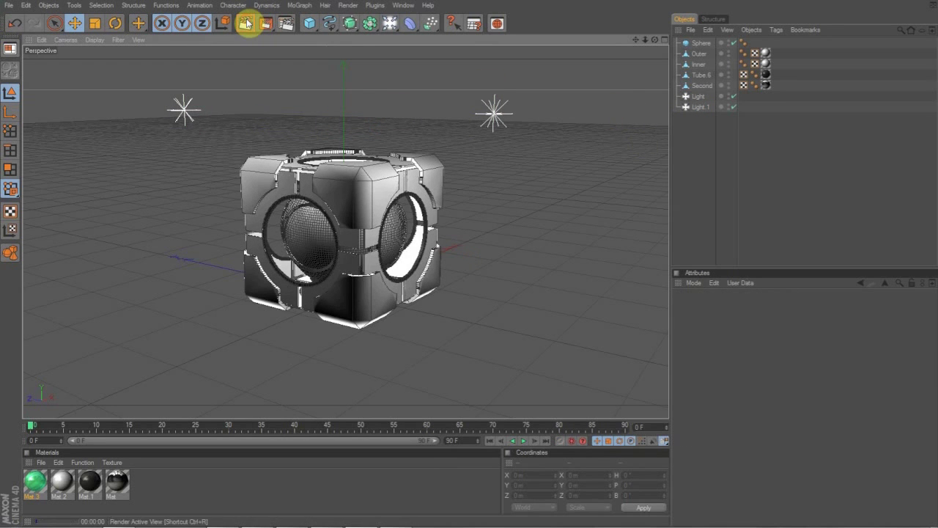
left_click(246, 24)
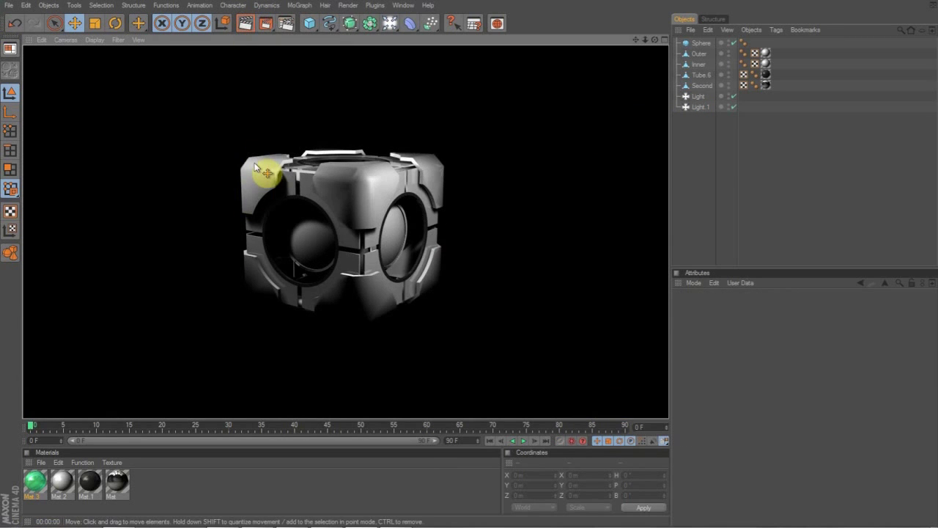
Add a floor beneath the cube and apply the white Mat.2 material to it
scroll(269, 168, "up", 5)
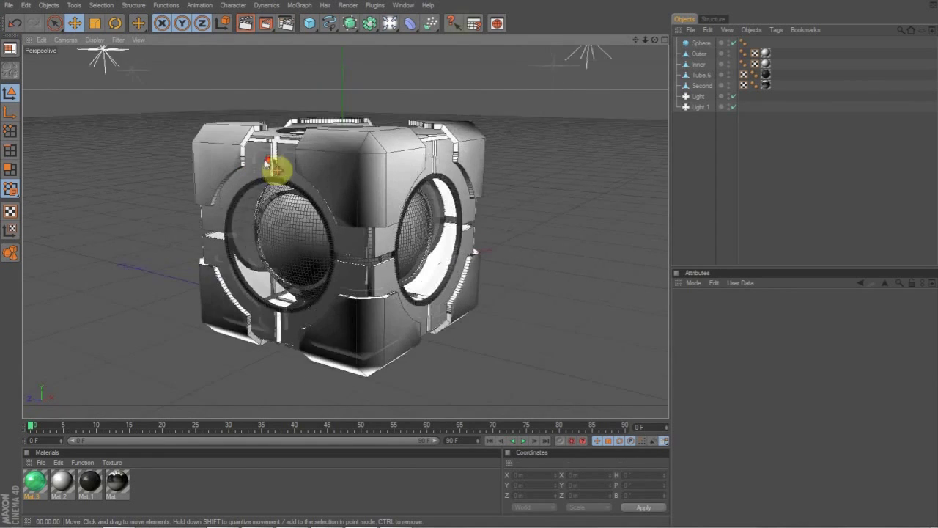
left_click_drag(390, 24, 500, 79)
scroll(249, 336, "down", 5)
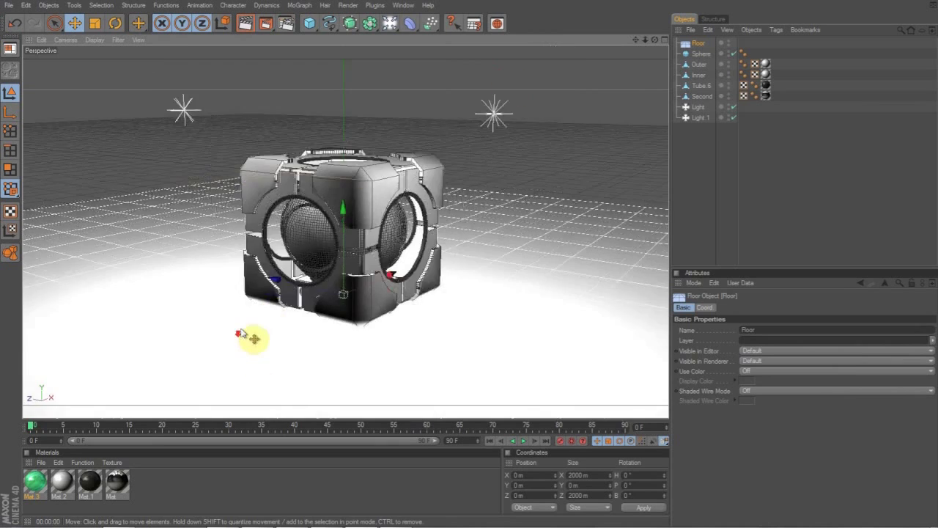
left_click_drag(249, 335, 279, 387)
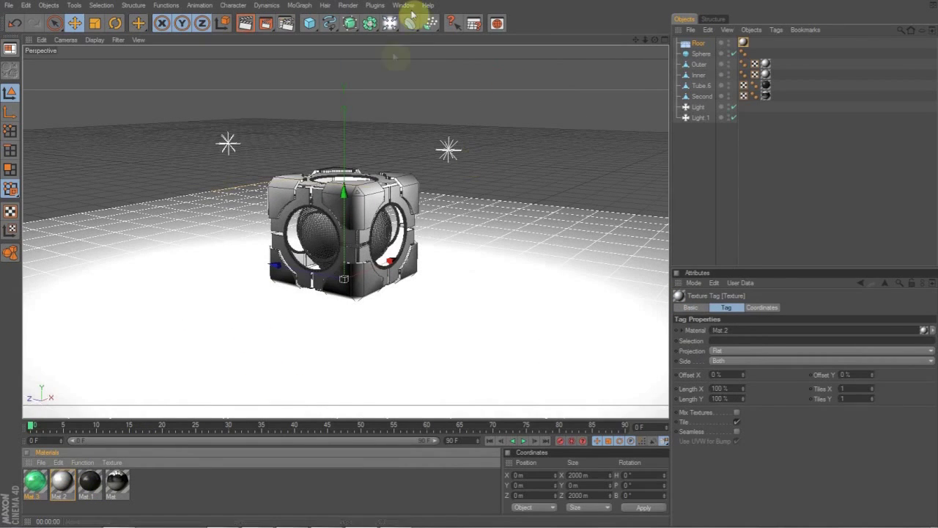
Add a Sky object to the scene and apply the reflective Mat material to it
left_click_drag(389, 25, 557, 72)
left_click_drag(117, 482, 708, 43)
Give the sky a Compositing tag with Seen by Camera turned off and render the view to check it
right_click(708, 43)
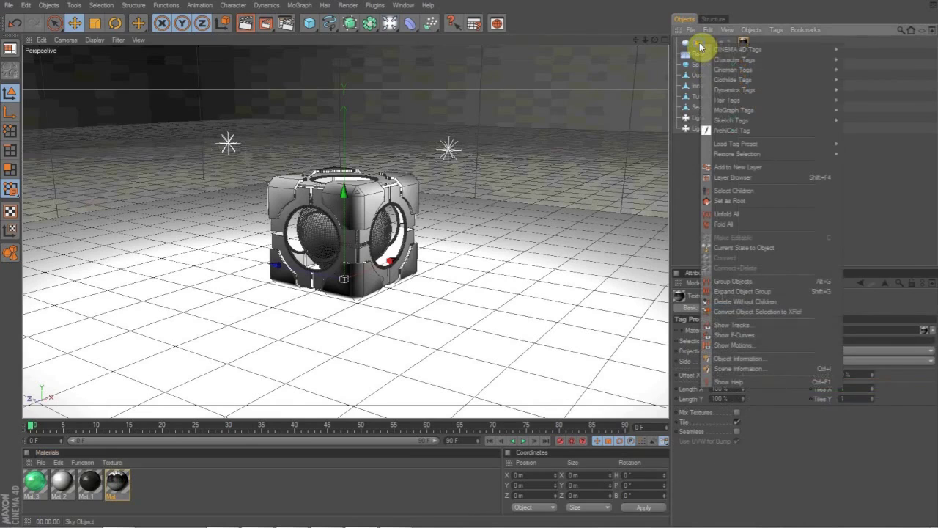
mouse_move(729, 49)
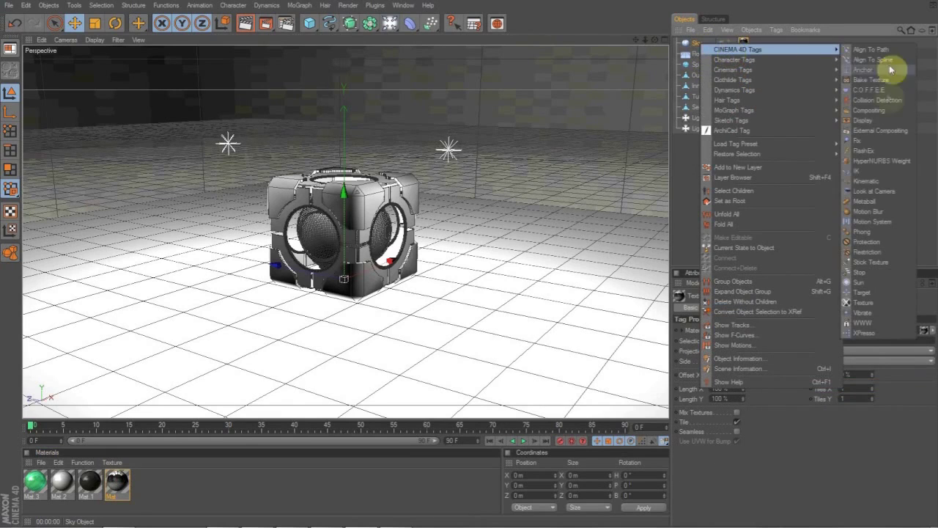
left_click(869, 110)
left_click(733, 354)
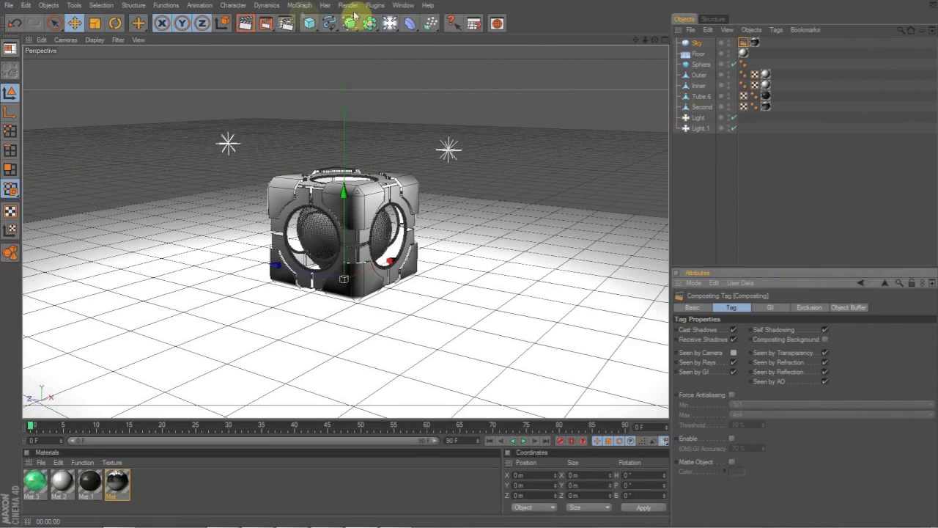
left_click(227, 25)
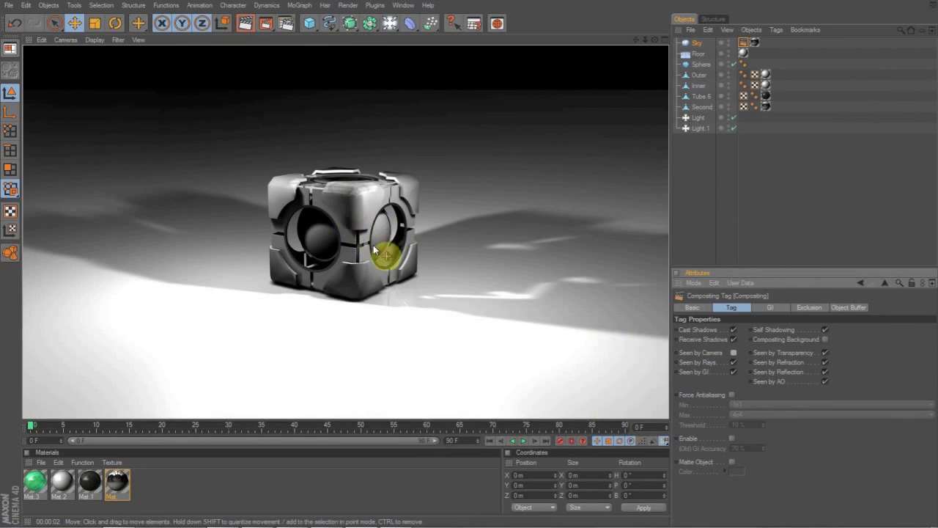
left_click(456, 281)
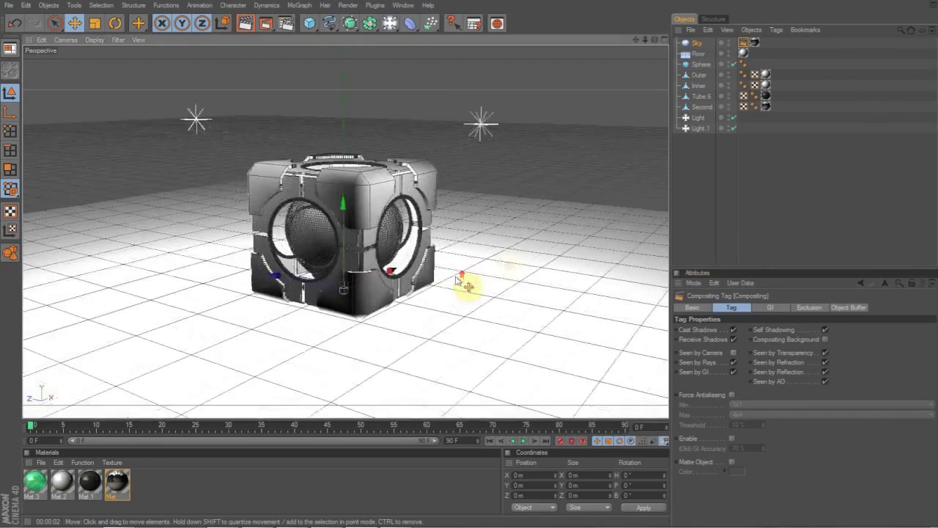
Add the Global Illumination effect to the render settings and render a closer view of the cube
left_click_drag(655, 40, 469, 258)
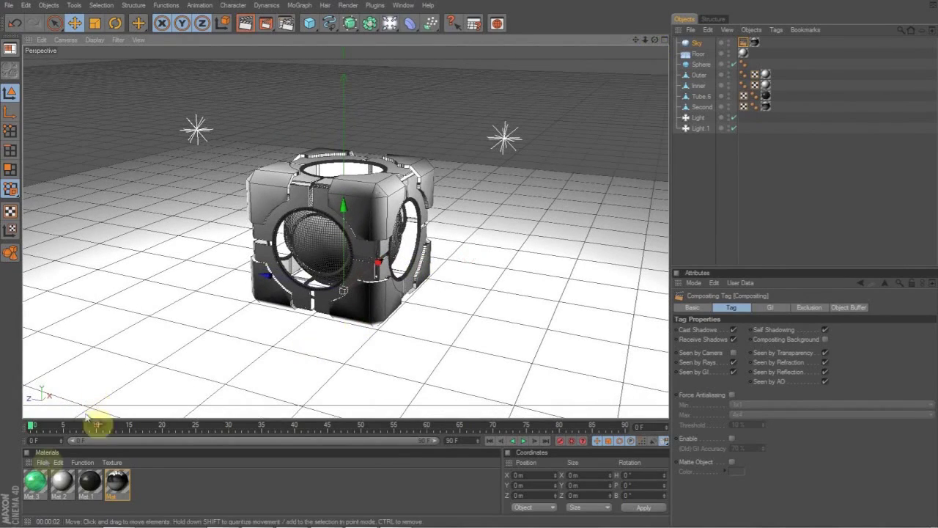
left_click(288, 25)
left_click(91, 179)
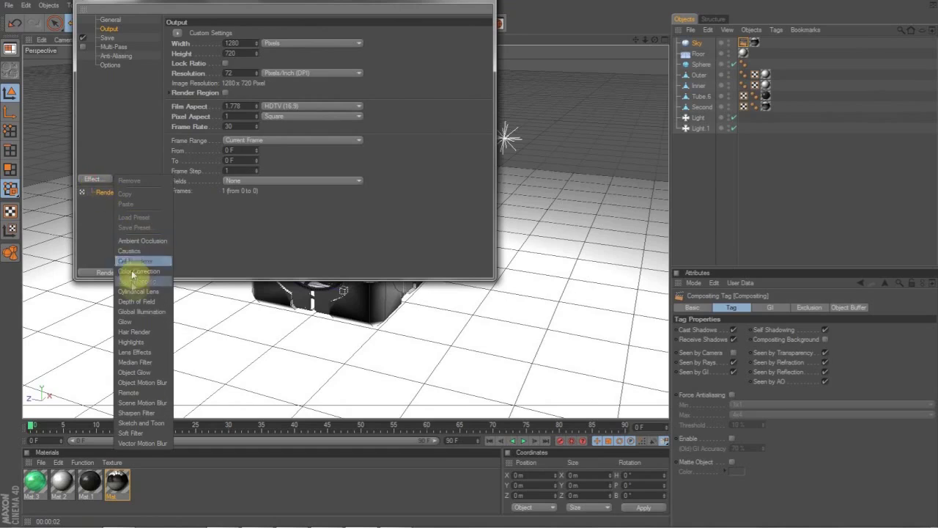
left_click(139, 311)
left_click(487, 1)
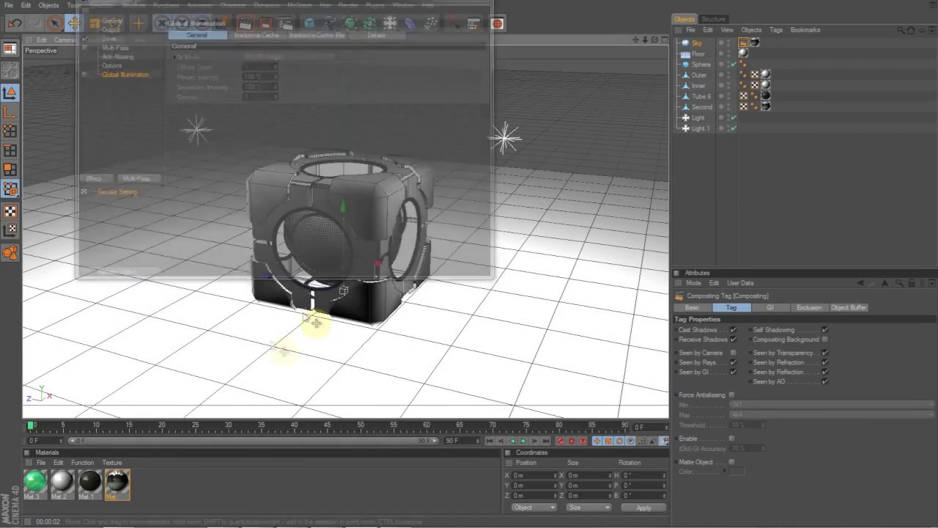
scroll(438, 279, "up", 3)
scroll(438, 281, "down", 1)
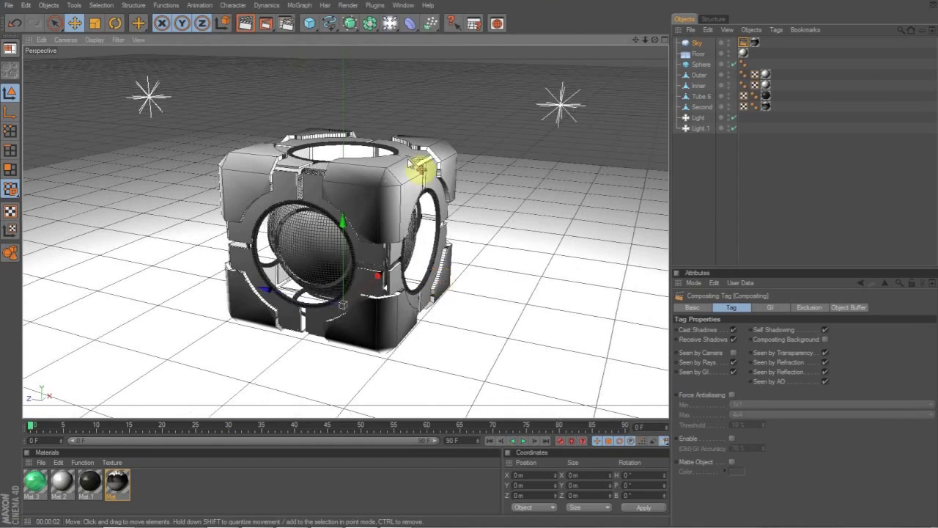
left_click(246, 28)
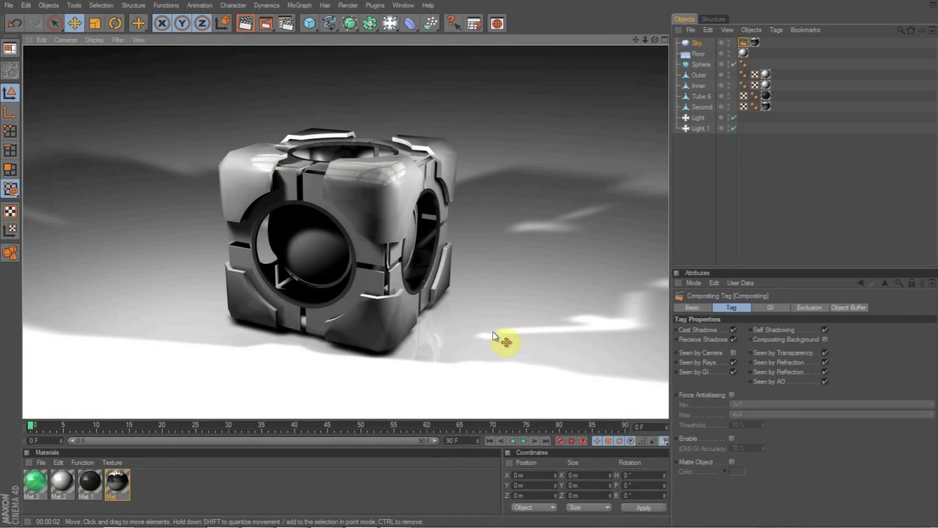
Apply the green Mat.3 material to the sphere inside the cube and render the view to check it
left_click_drag(34, 482, 304, 255)
left_click(247, 24)
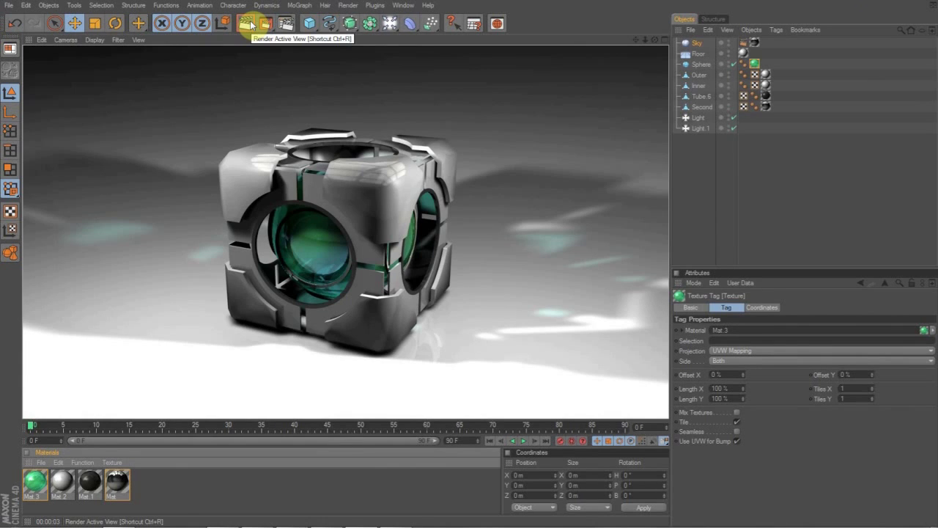
mouse_move(655, 40)
left_mouse_down()
mouse_move(616, 40)
mouse_move(658, 53)
mouse_move(654, 41)
left_mouse_up()
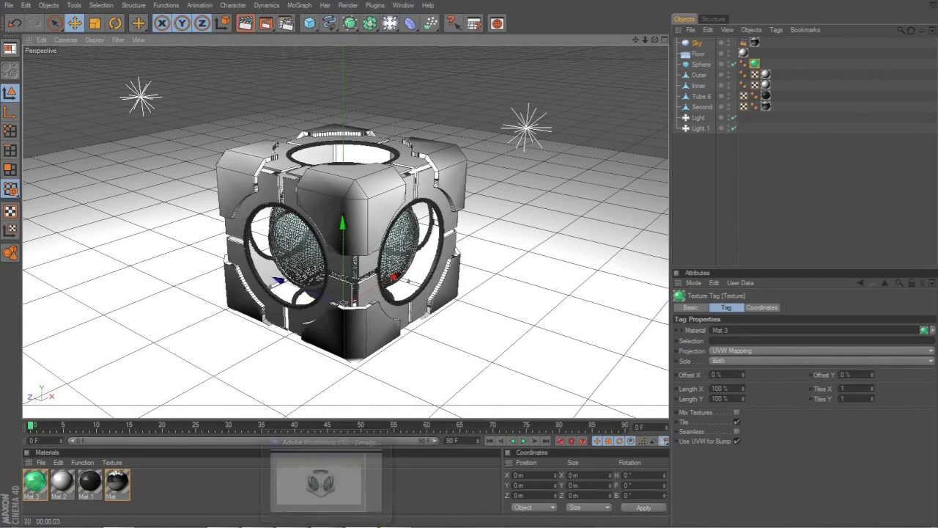
Switch to Photoshop and draw a 1 px black line from the render's lower-left corner into the cube's left lens
left_click(327, 473)
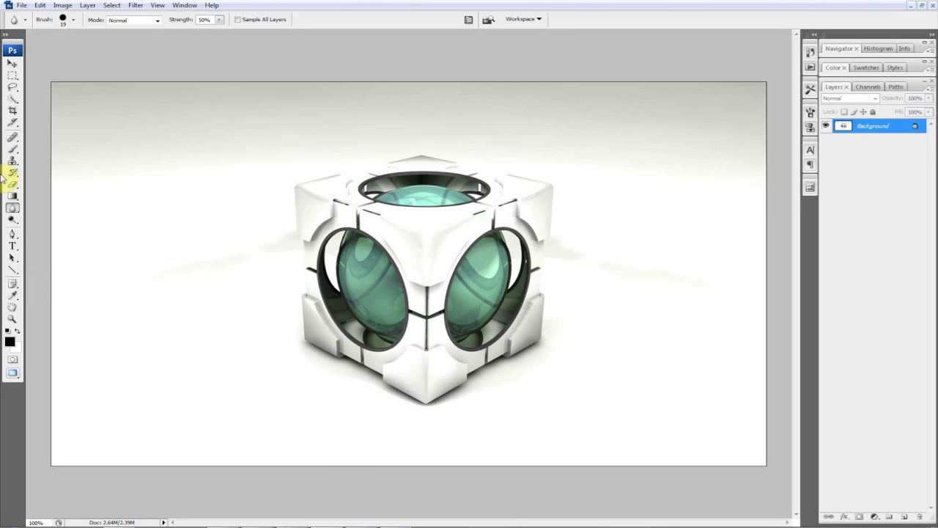
left_click(14, 236)
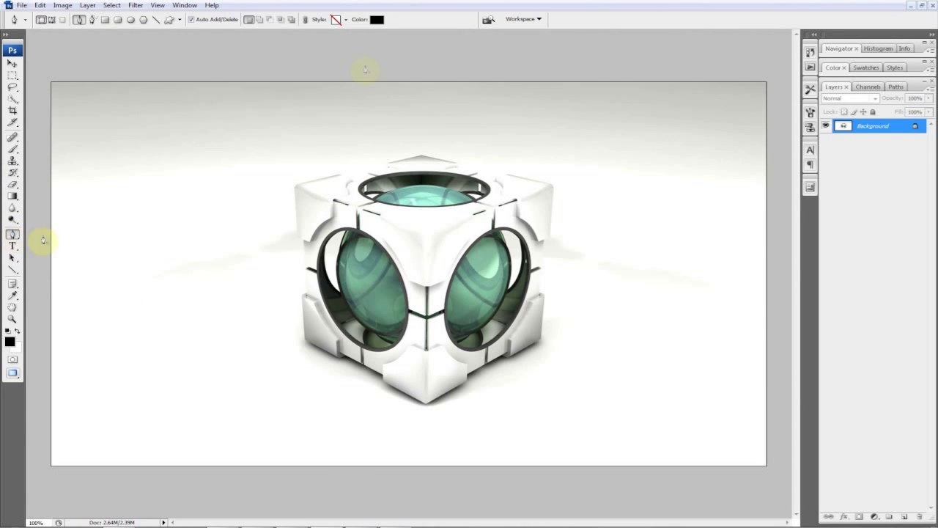
left_click(157, 20)
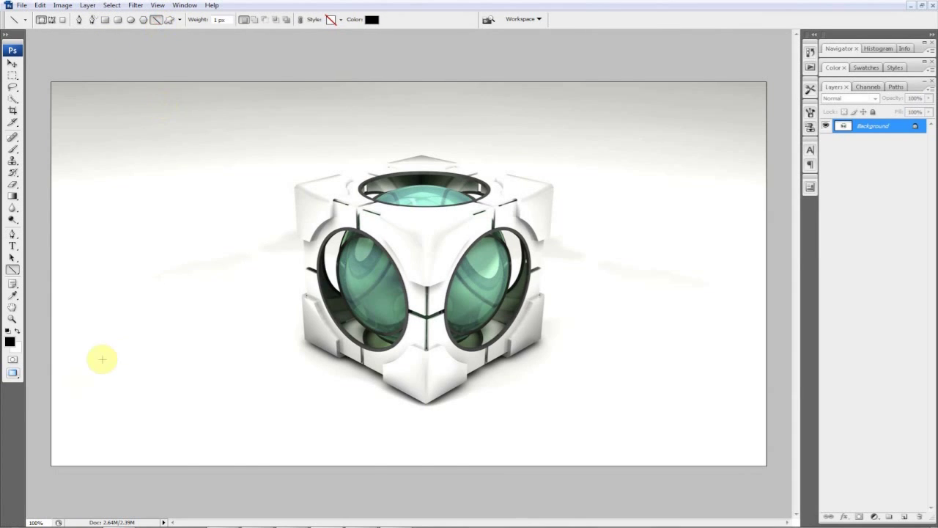
left_click_drag(40, 451, 377, 284)
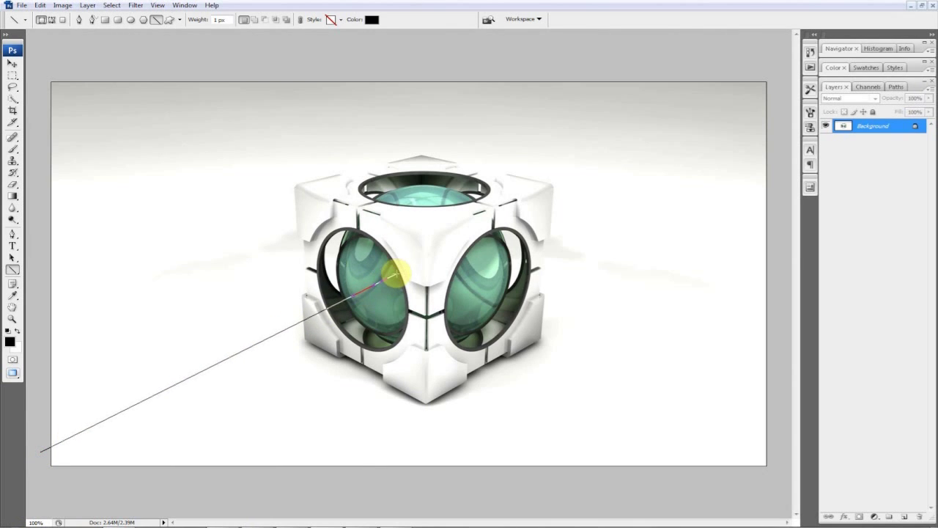
left_click_drag(392, 274, 394, 274)
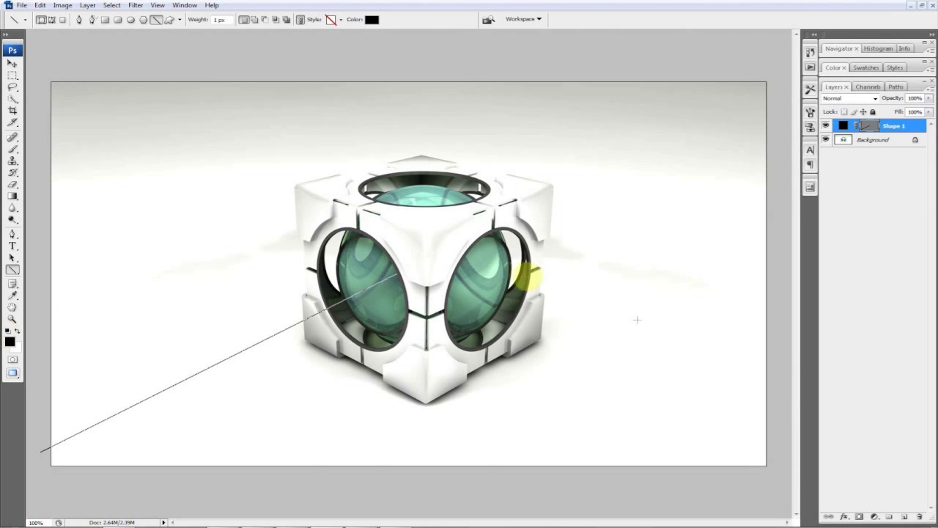
Open the line layer's style settings and set the Outer Glow colour to light red #ff5e5e
double_click(913, 128)
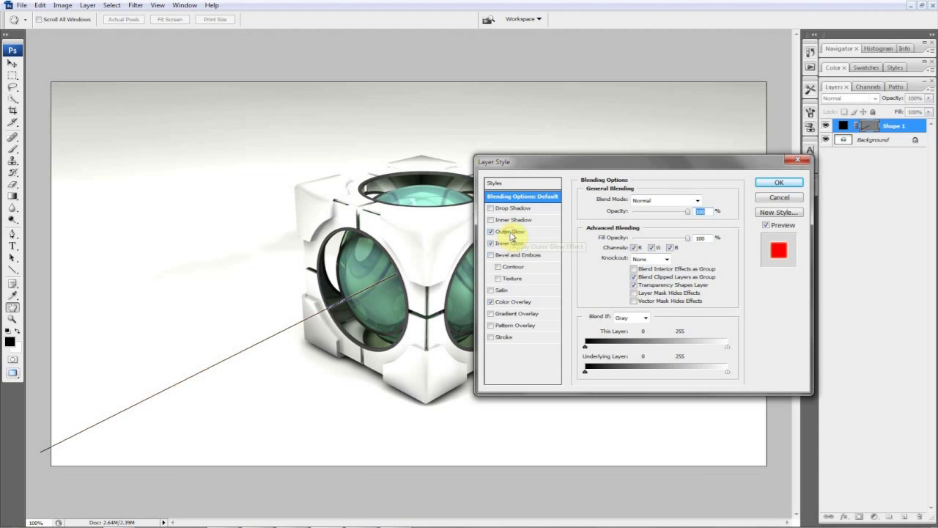
left_click(511, 232)
left_click(602, 236)
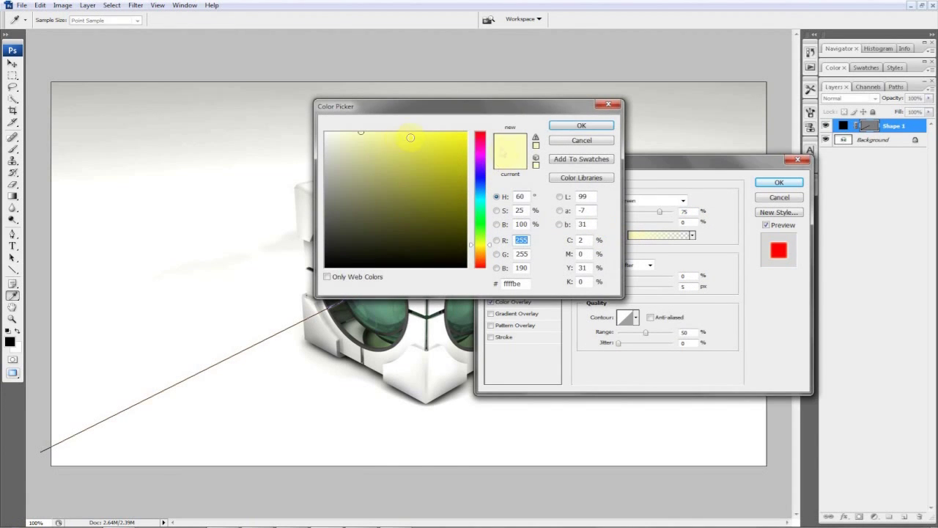
left_click_drag(487, 147, 477, 110)
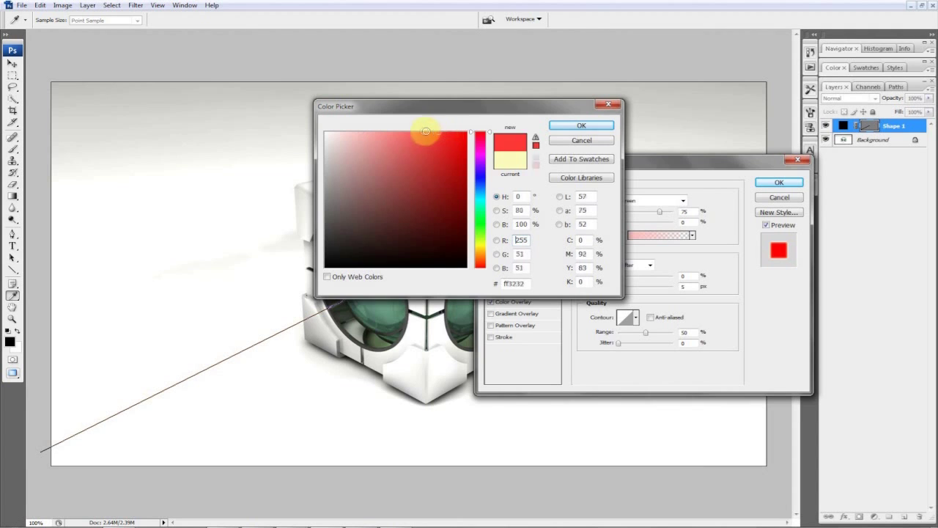
left_click_drag(413, 134, 423, 130)
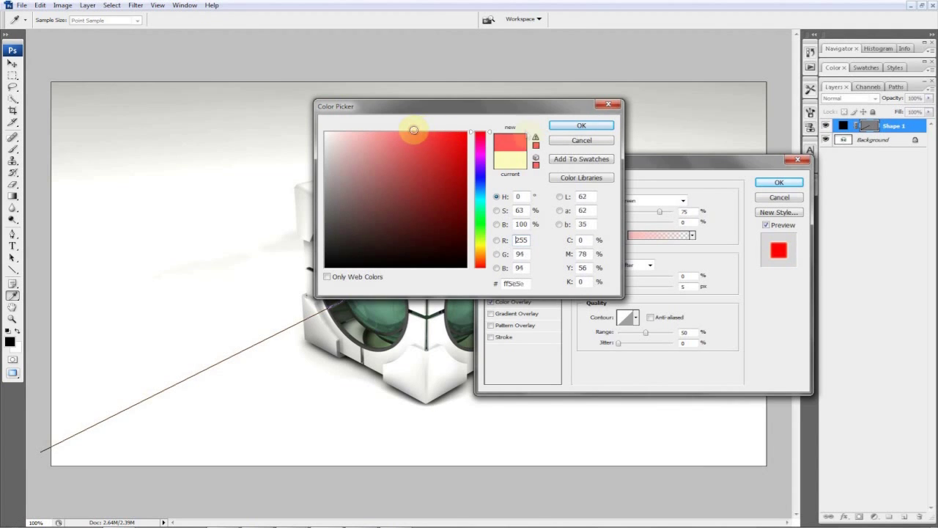
left_click(576, 128)
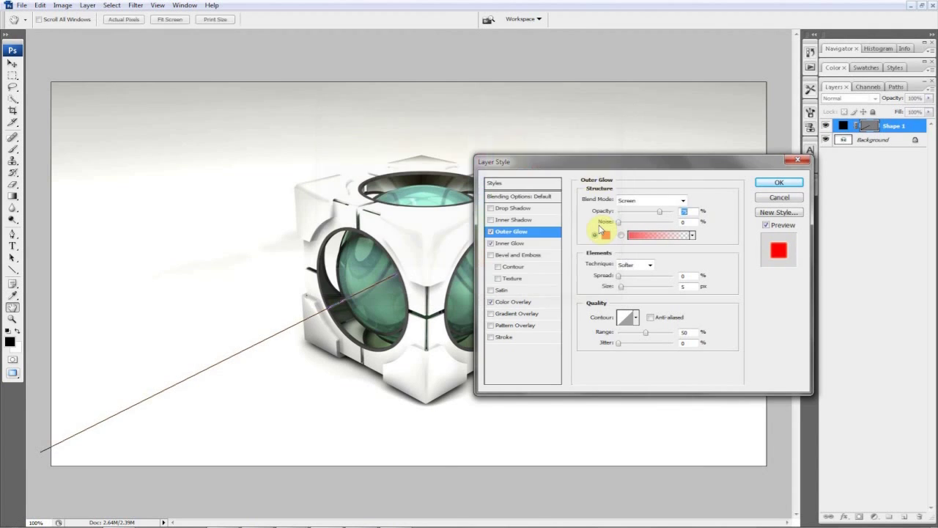
Set the line's Inner Glow colour to light red #ff7373 at full opacity and apply the layer style
left_click(530, 244)
left_click(606, 235)
left_click(482, 136)
left_click_drag(423, 138, 407, 132)
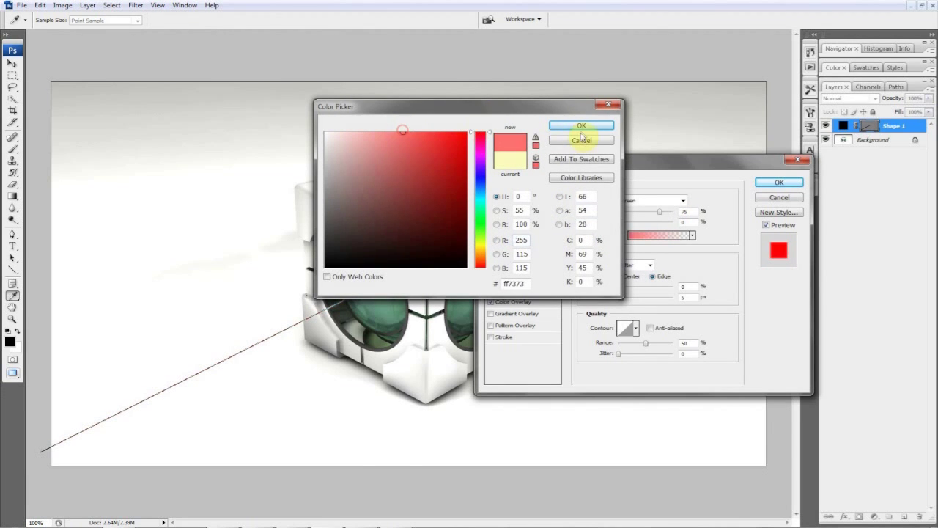
left_click(581, 125)
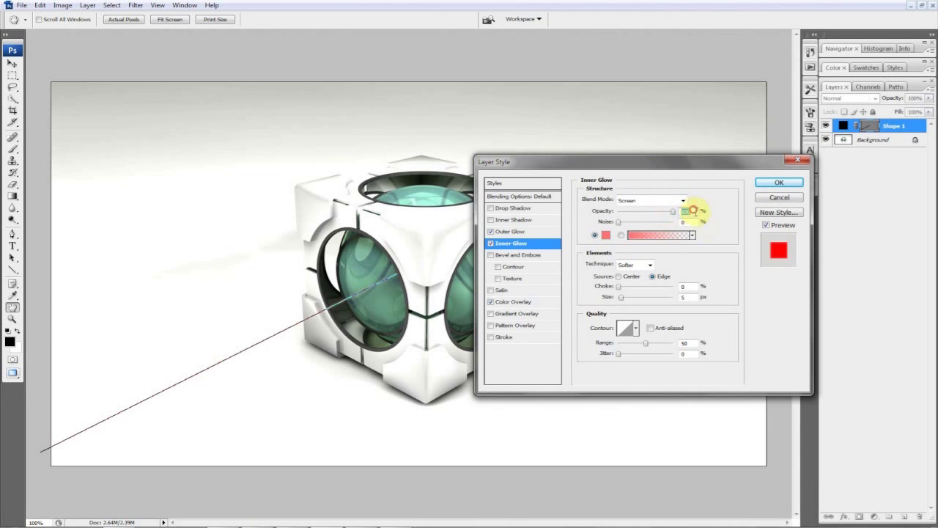
left_click(517, 231)
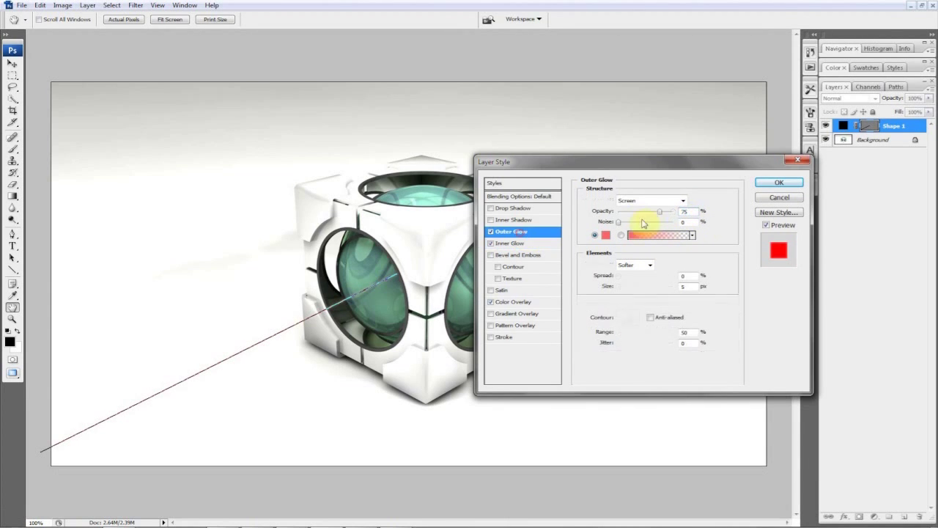
left_click(779, 181)
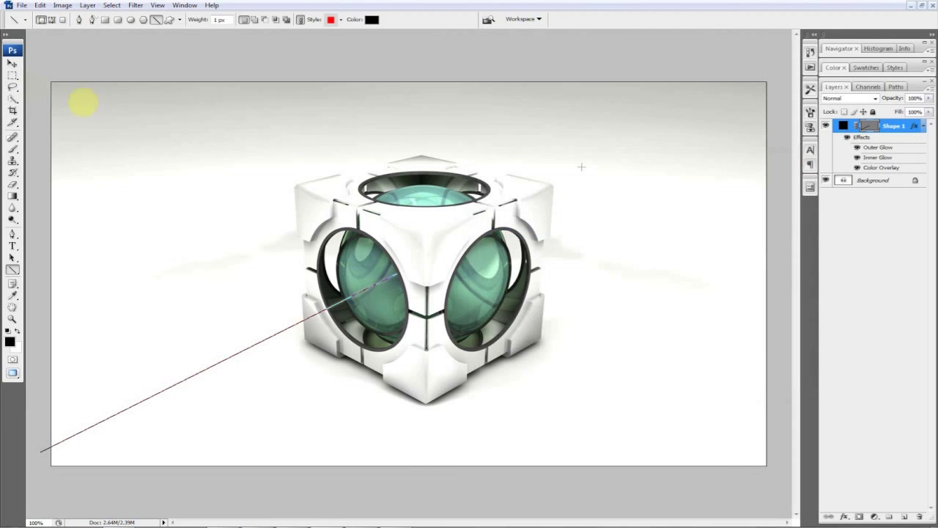
Deselect the line layer and convert the locked Background into a regular layer named Layer 0
left_click(12, 64)
left_click(882, 212)
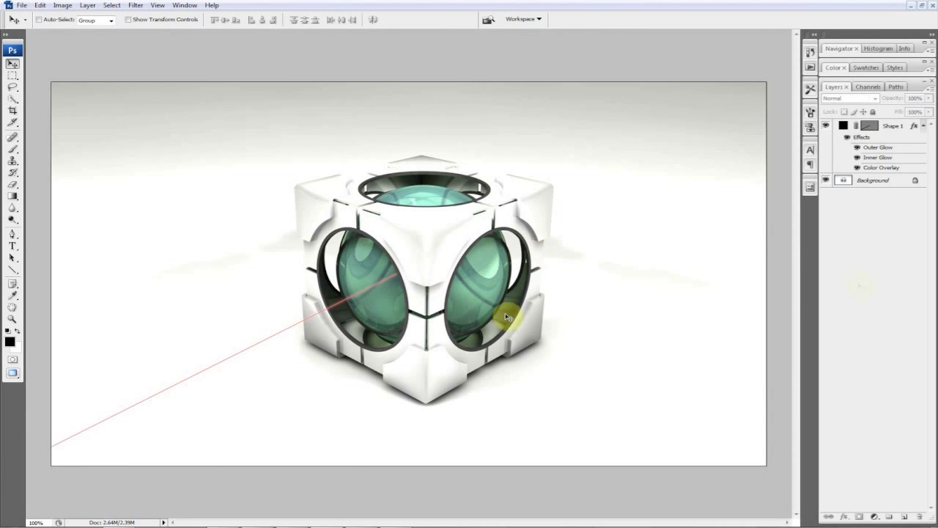
left_click(896, 183)
double_click(895, 183)
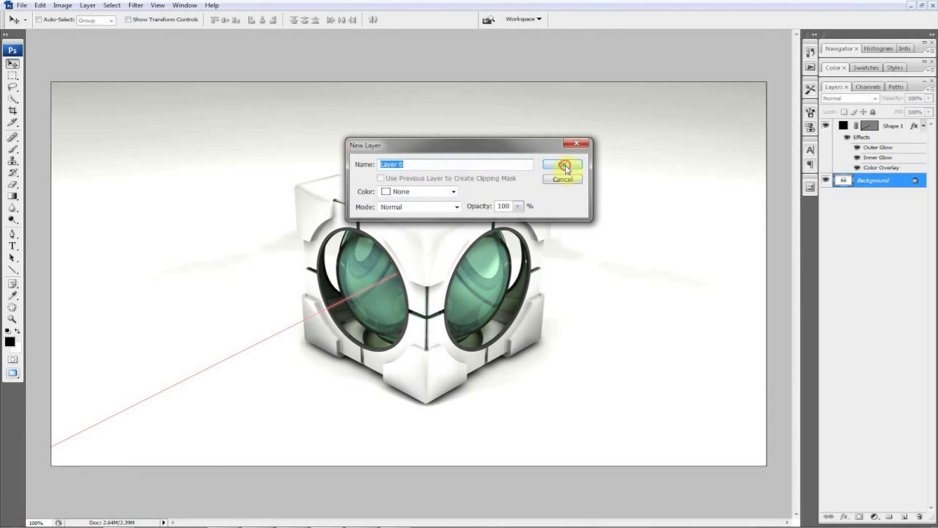
left_click(564, 166)
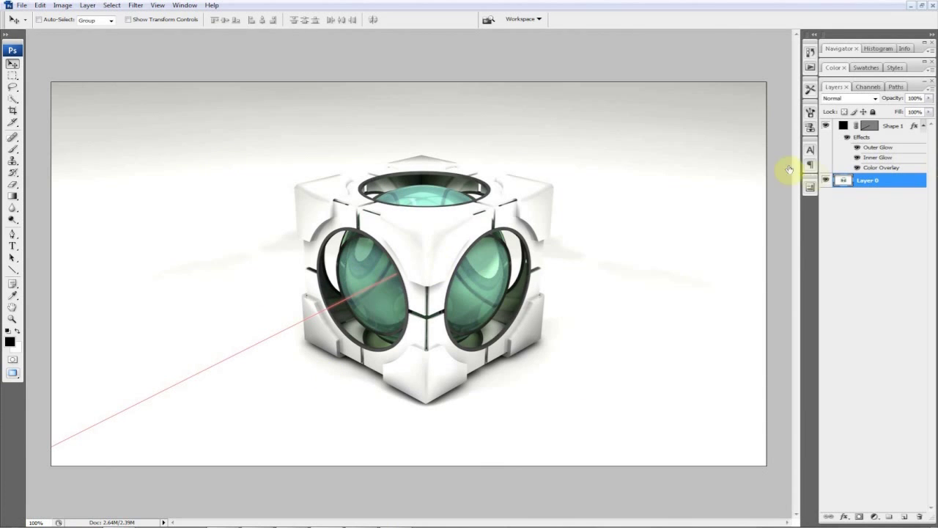
Add a Gradient Overlay to the render's layer using the black-to-transparent gradient preset
double_click(898, 184)
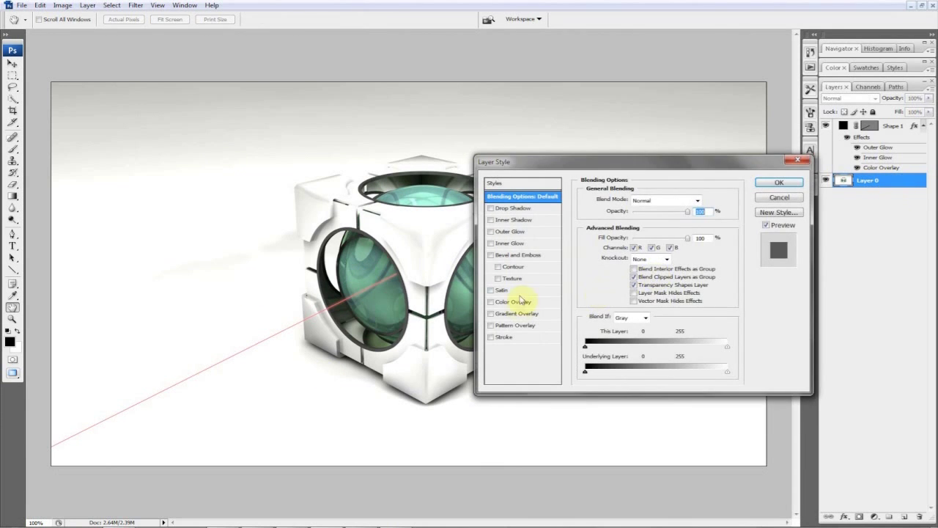
left_click(491, 314)
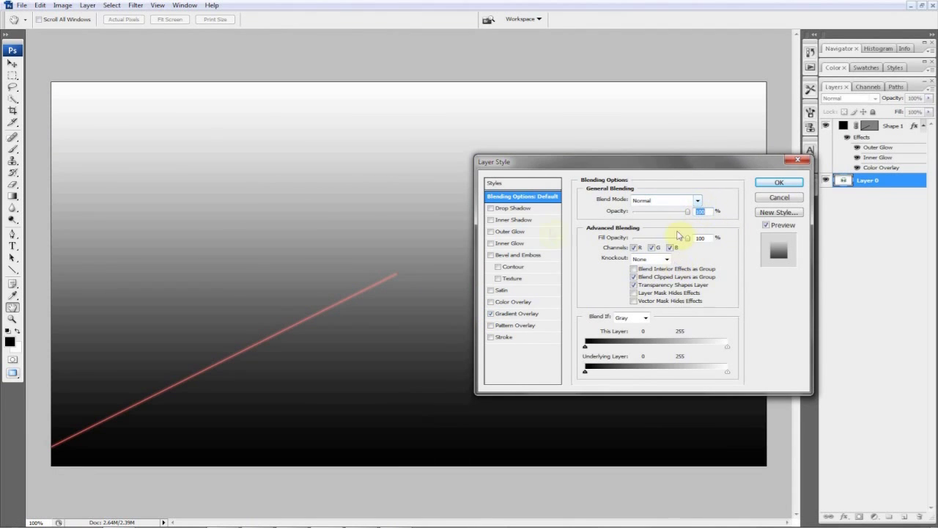
left_click(527, 314)
left_click(682, 223)
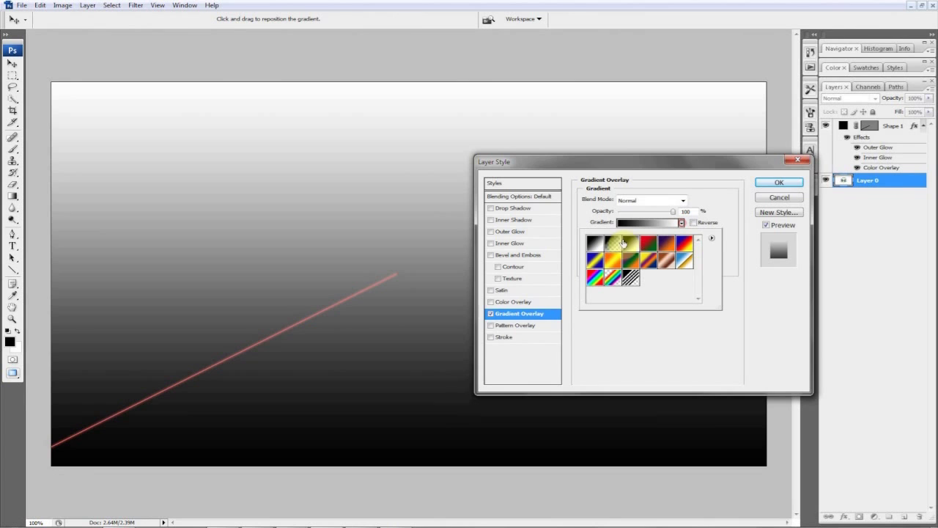
left_click(613, 243)
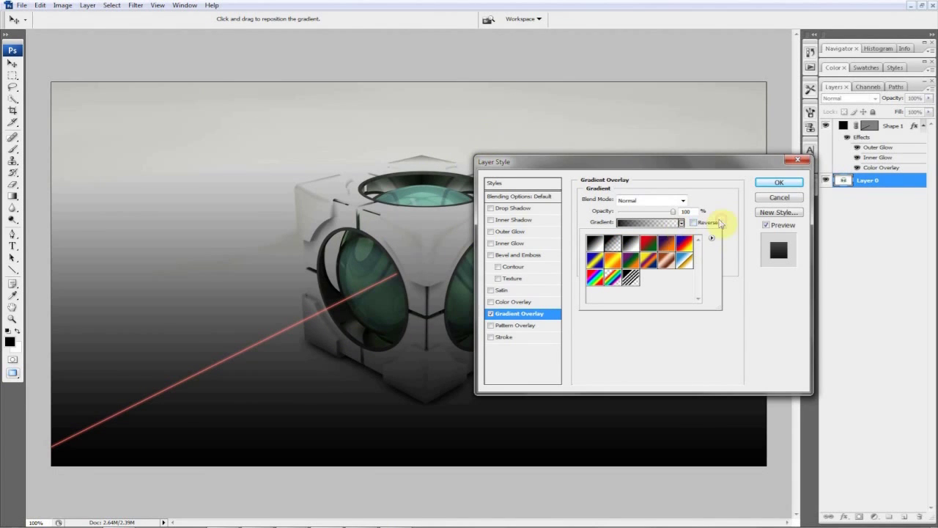
Set the gradient overlay's angle to 72° and scale to 150%, reduce its opacity, and apply the layer style
left_click(700, 221)
left_click_drag(627, 252, 729, 266)
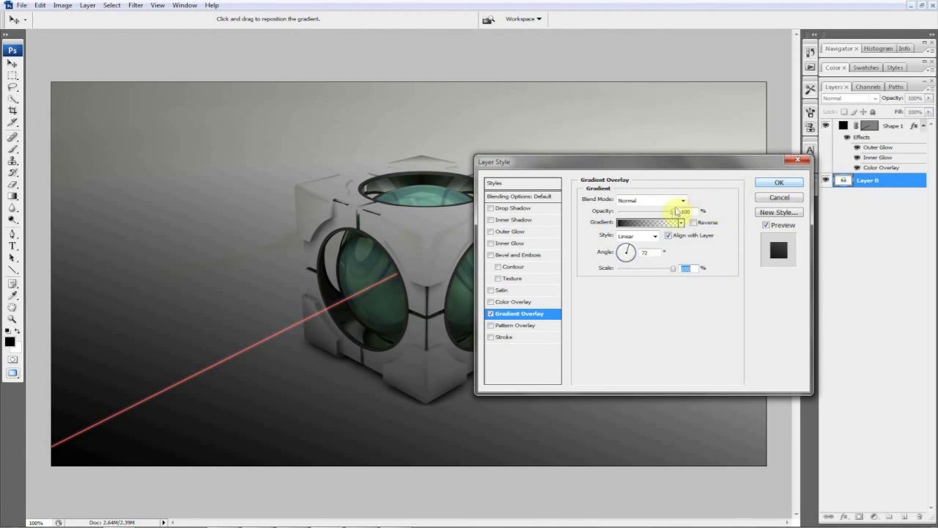
left_click_drag(673, 211, 651, 212)
left_click(763, 183)
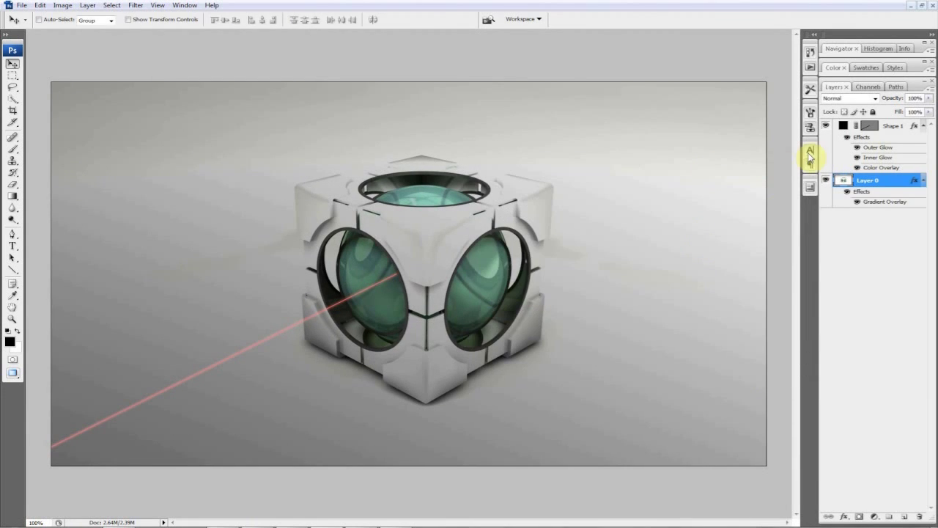
Collapse the effects lists of both layers and duplicate the laser line's layer Shape 1
left_click(923, 182)
left_click(923, 126)
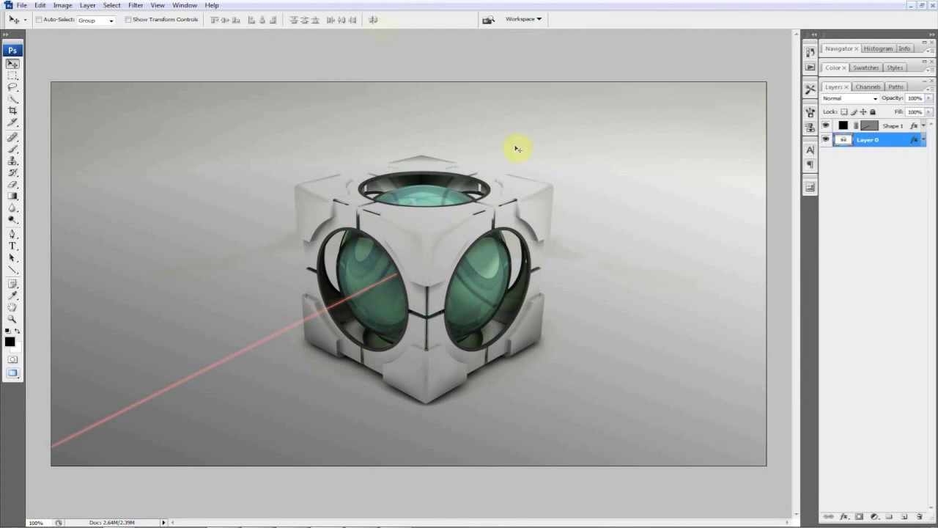
left_click(895, 128)
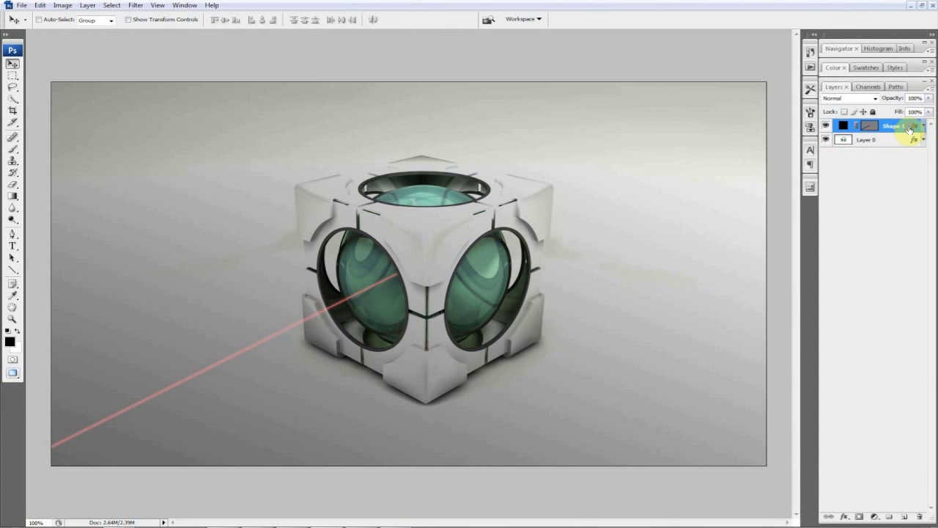
right_click(909, 130)
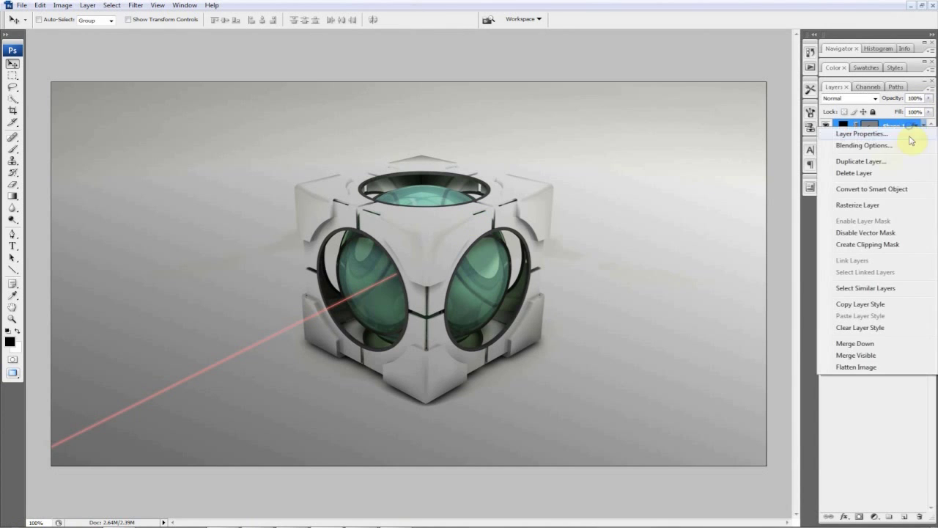
left_click(879, 162)
left_click(561, 158)
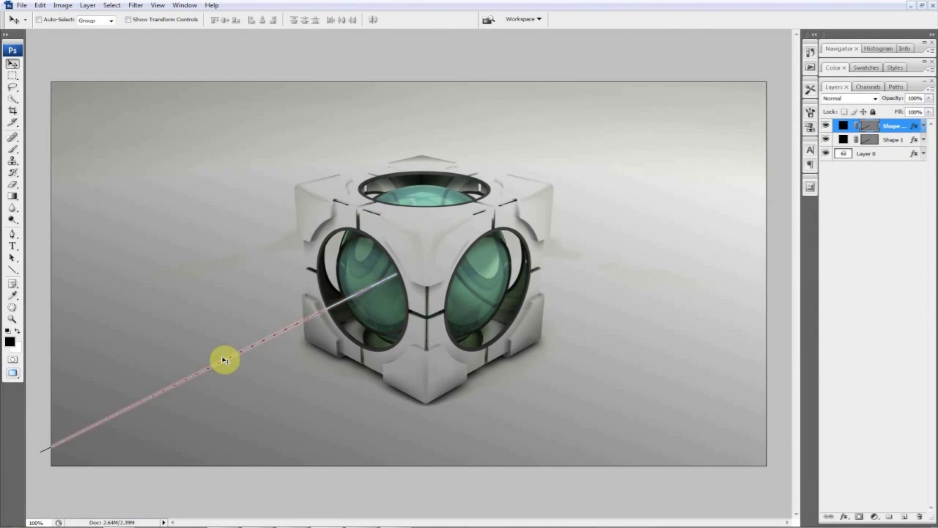
Rotate the duplicated laser line by 118° with Free Transform so it stands vertical, and apply the transformation
left_click(40, 5)
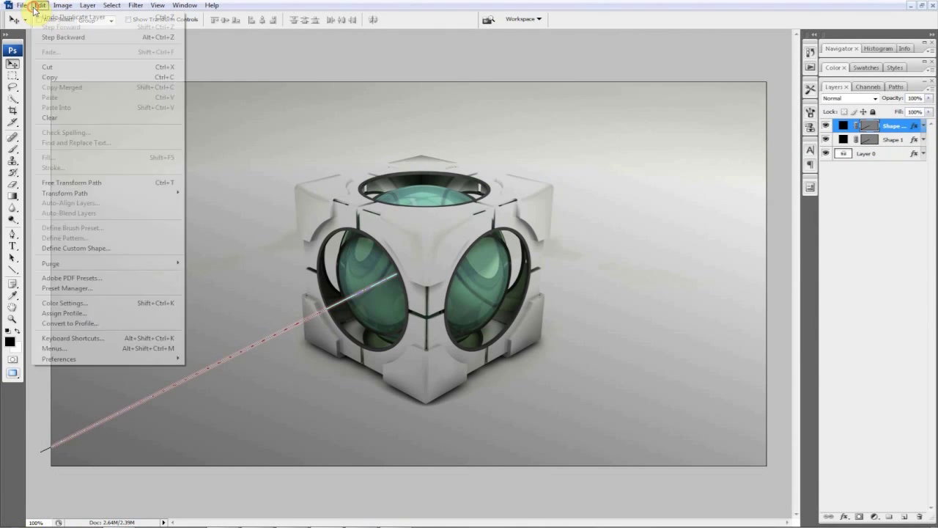
left_click(76, 184)
left_click_drag(44, 257, 371, 273)
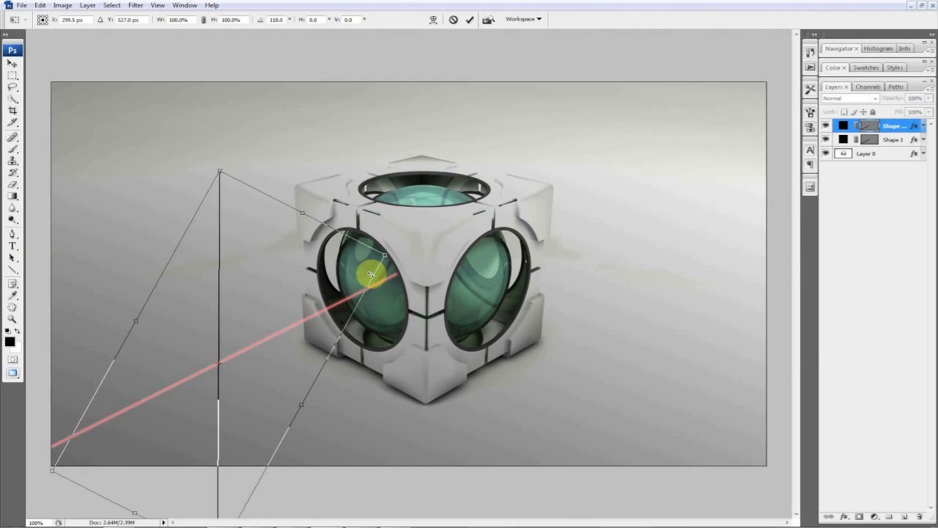
left_click(10, 64)
left_click(443, 194)
Move the vertical laser line so its lower end meets the cube's top lens, and deselect its layer
left_click_drag(242, 155, 415, 15)
left_click_drag(237, 239, 438, 48)
mouse_move(429, 163)
left_mouse_down()
mouse_move(435, 25)
mouse_move(456, 146)
mouse_move(443, 85)
mouse_move(444, 158)
left_mouse_up()
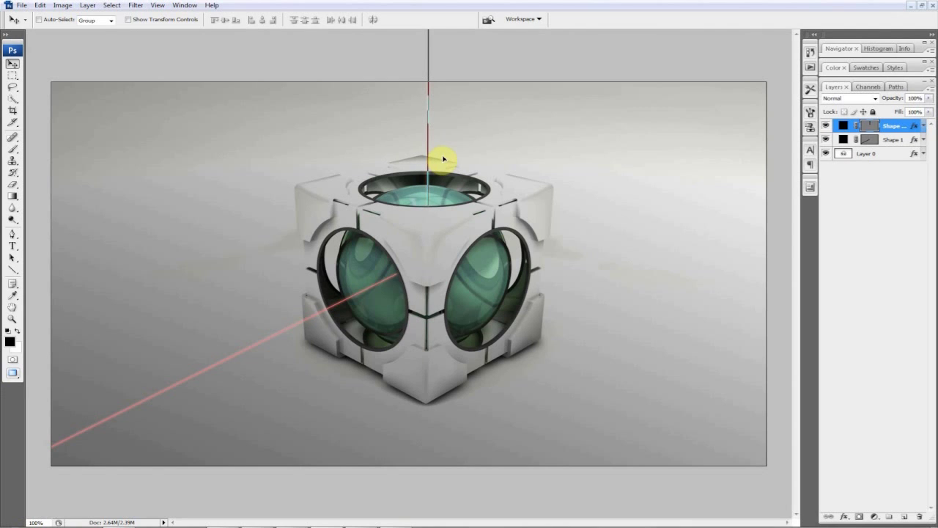
left_click(850, 218)
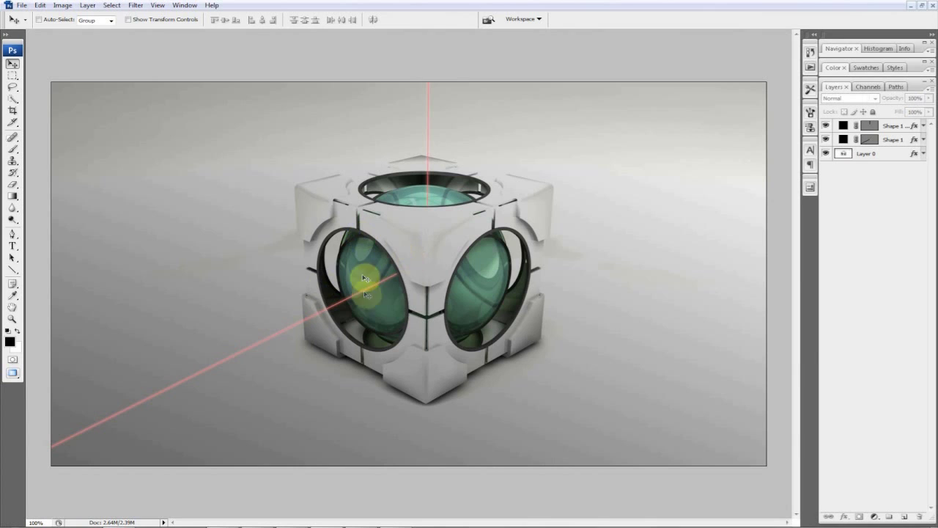
Rasterize the Shape 1 layer and soften the diagonal laser's end inside the cube's front lens with the Blur tool
left_click(13, 208)
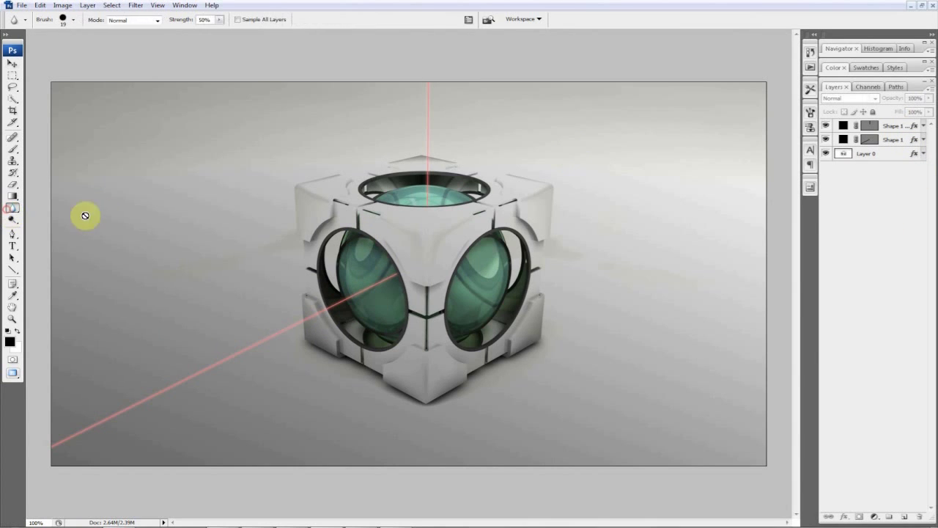
left_click(413, 204)
left_click(466, 194)
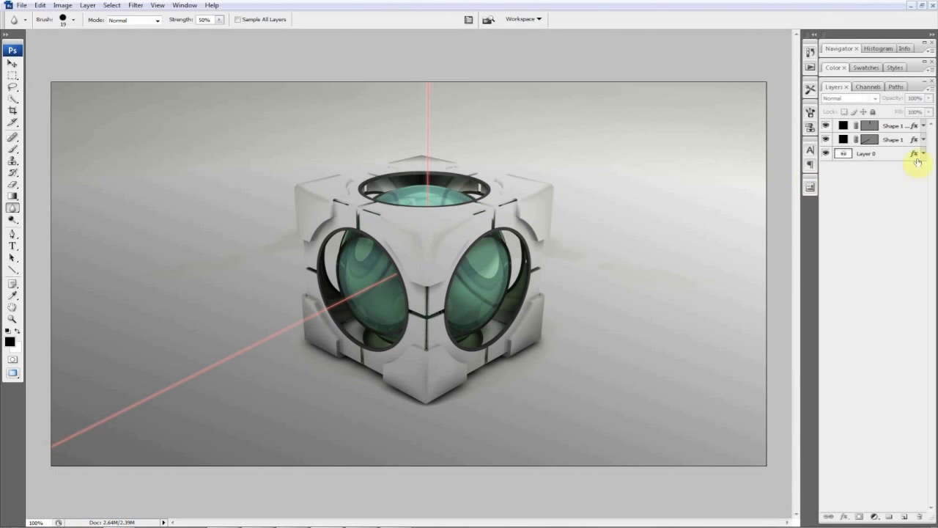
left_click(906, 148)
left_click(381, 204)
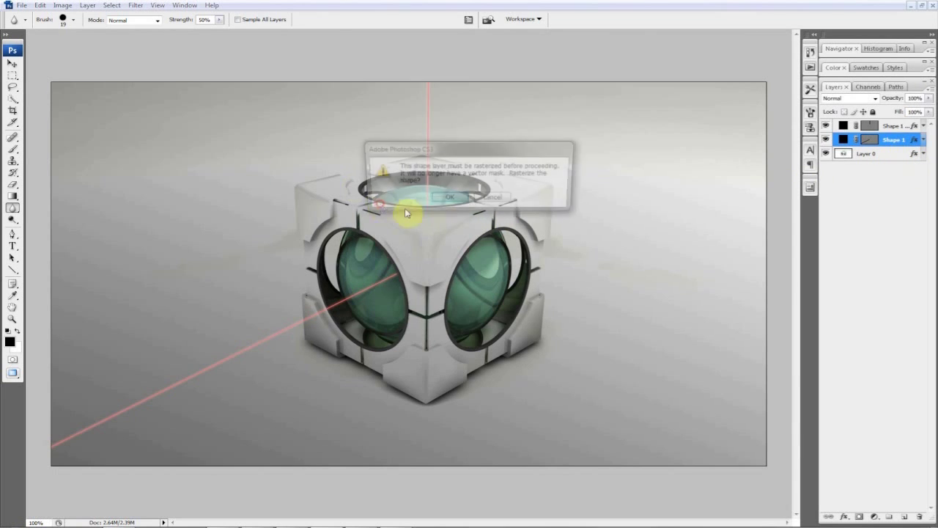
left_click(450, 200)
mouse_move(375, 313)
left_mouse_down()
mouse_move(396, 277)
mouse_move(376, 286)
mouse_move(390, 259)
mouse_move(377, 278)
mouse_move(376, 296)
mouse_move(389, 276)
mouse_move(376, 301)
mouse_move(414, 239)
mouse_move(418, 73)
mouse_move(458, 2)
left_mouse_up()
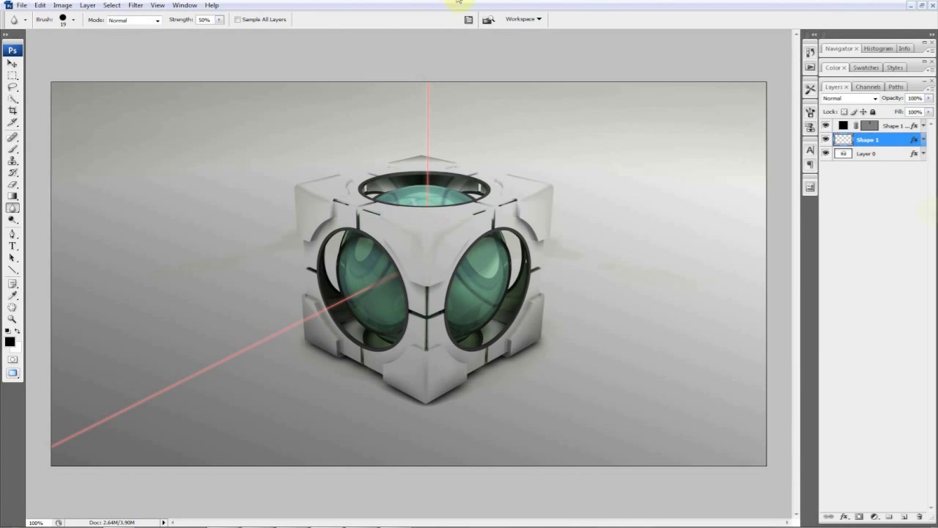
Rasterize the duplicated Shape 1 layer and blur the vertical laser's lower end where it meets the top lens
double_click(908, 126)
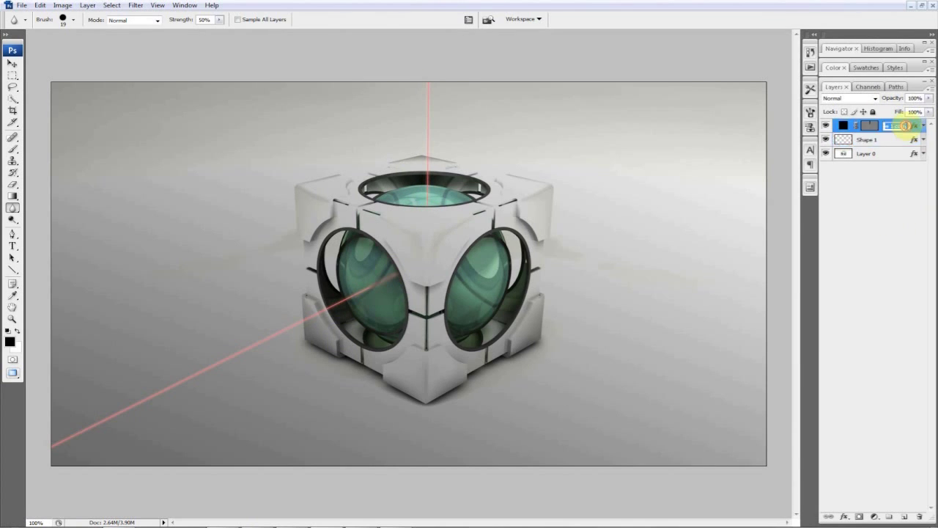
double_click(907, 127)
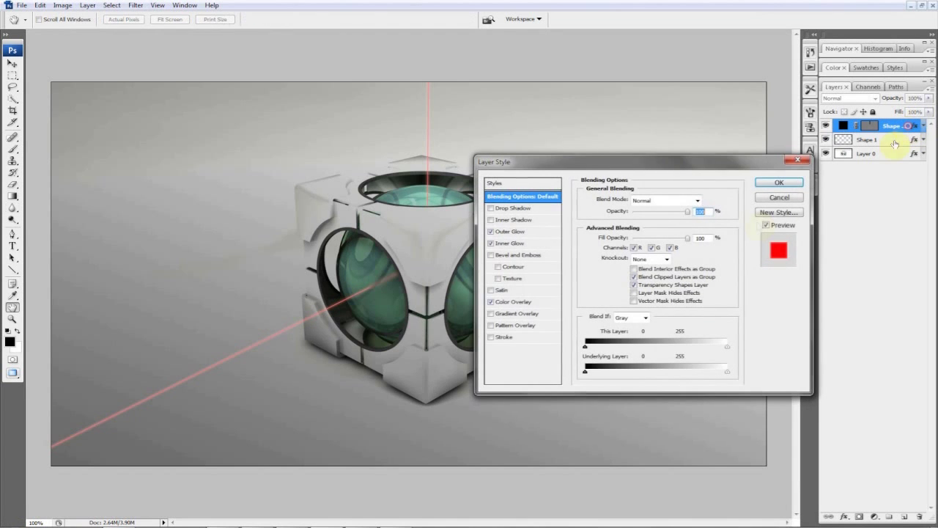
left_click(797, 160)
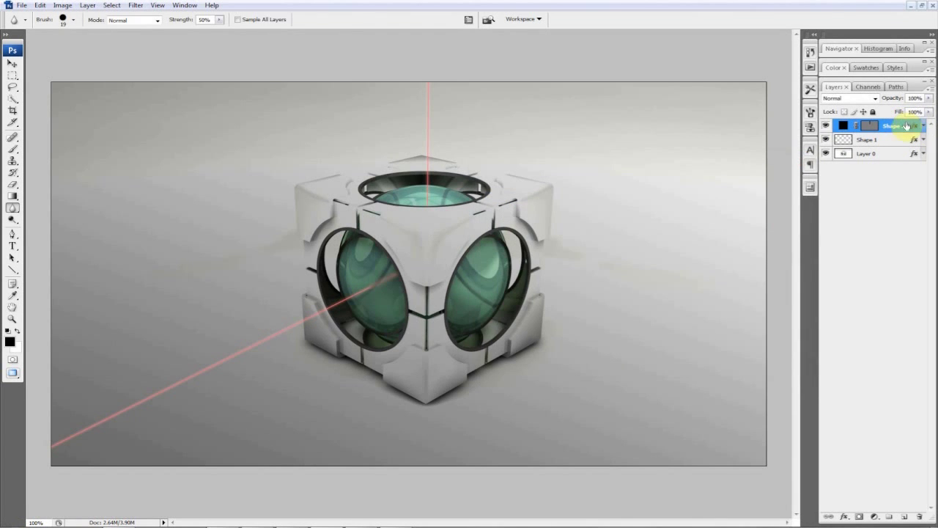
left_click(377, 184)
left_click(449, 198)
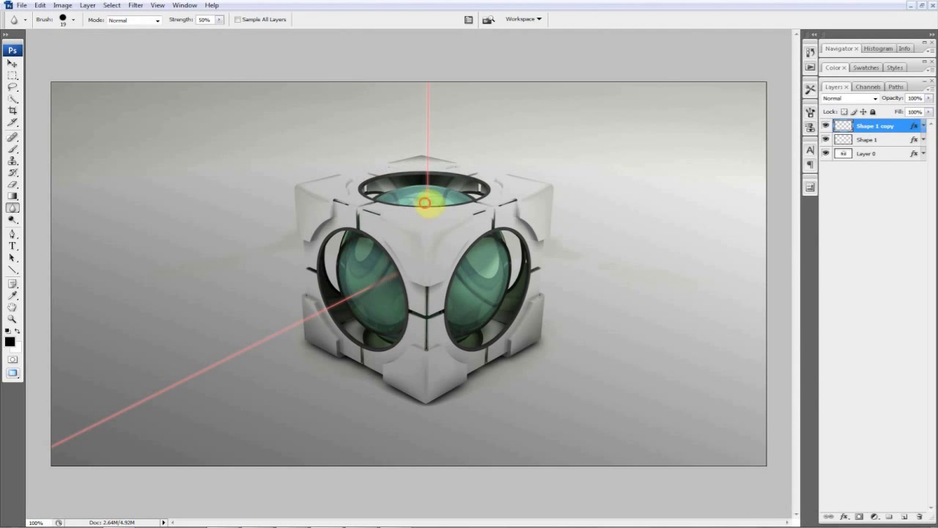
mouse_move(436, 206)
left_mouse_down()
mouse_move(421, 199)
mouse_move(432, 198)
mouse_move(414, 207)
left_mouse_up()
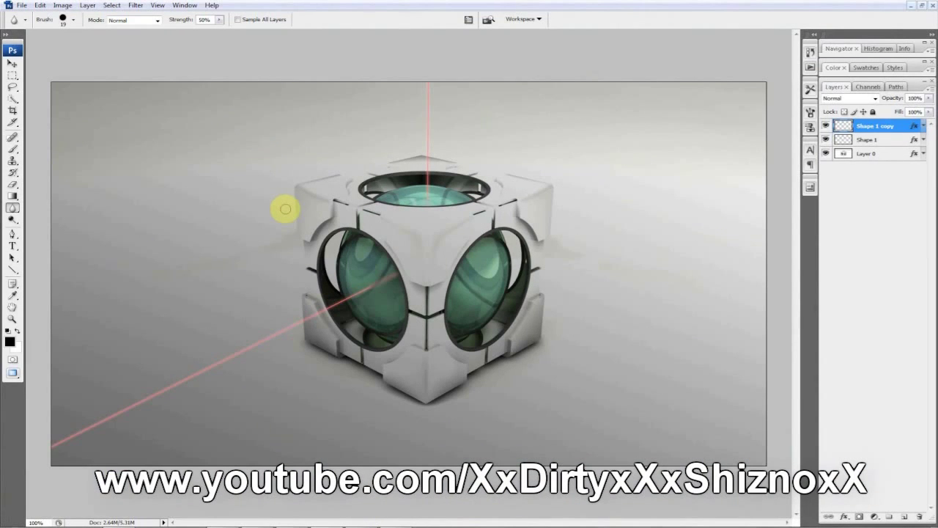
Switch to the image viewer window showing the Refraction cube edit picture
left_click(400, 526)
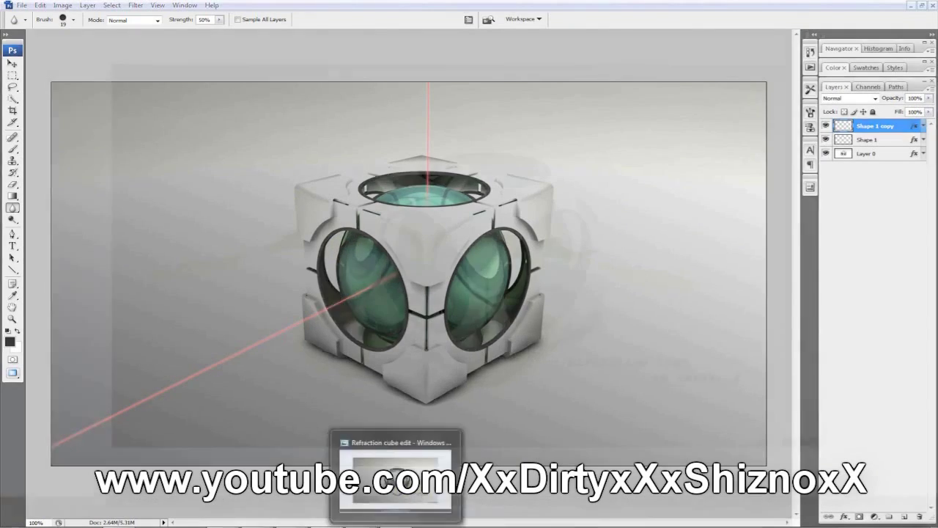